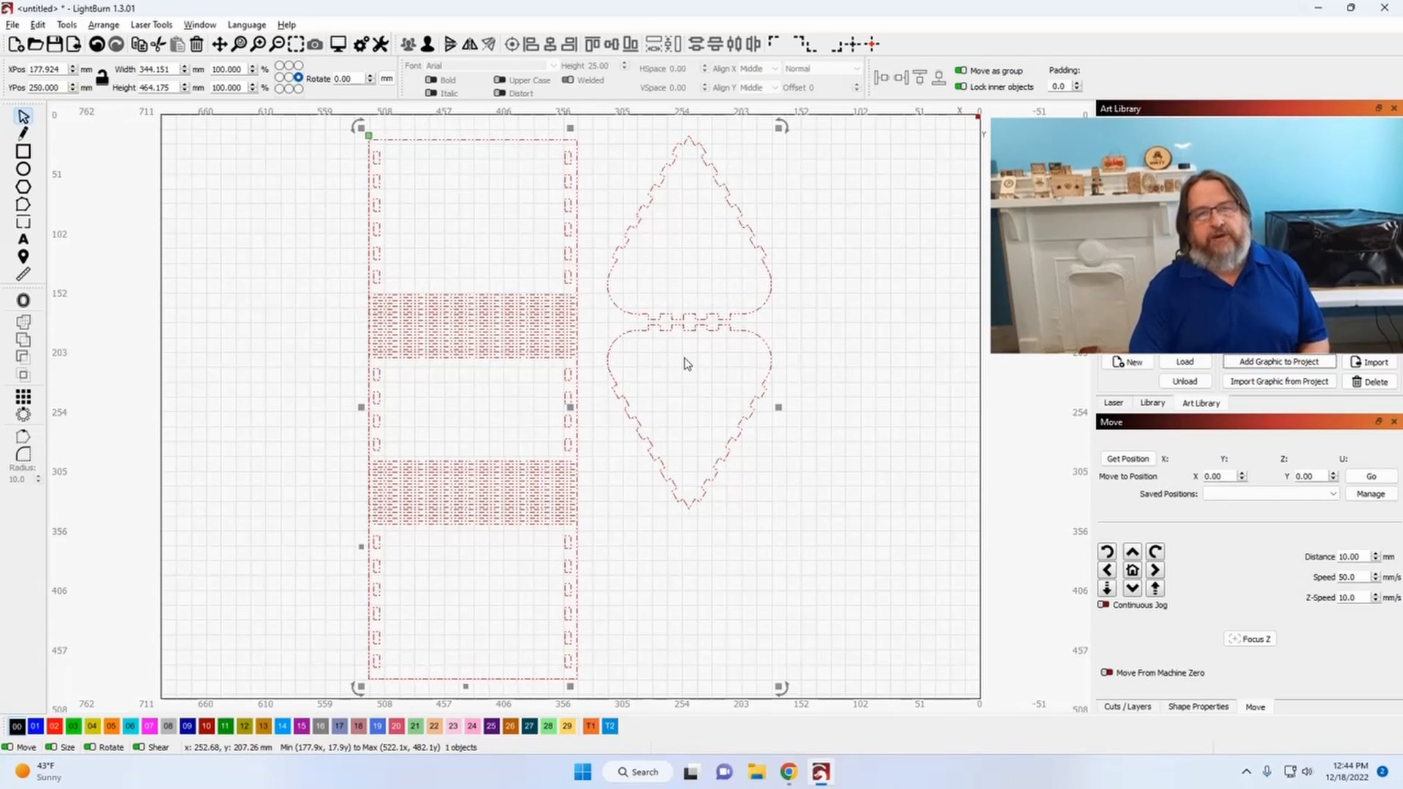
scroll(685, 363, down, 2)
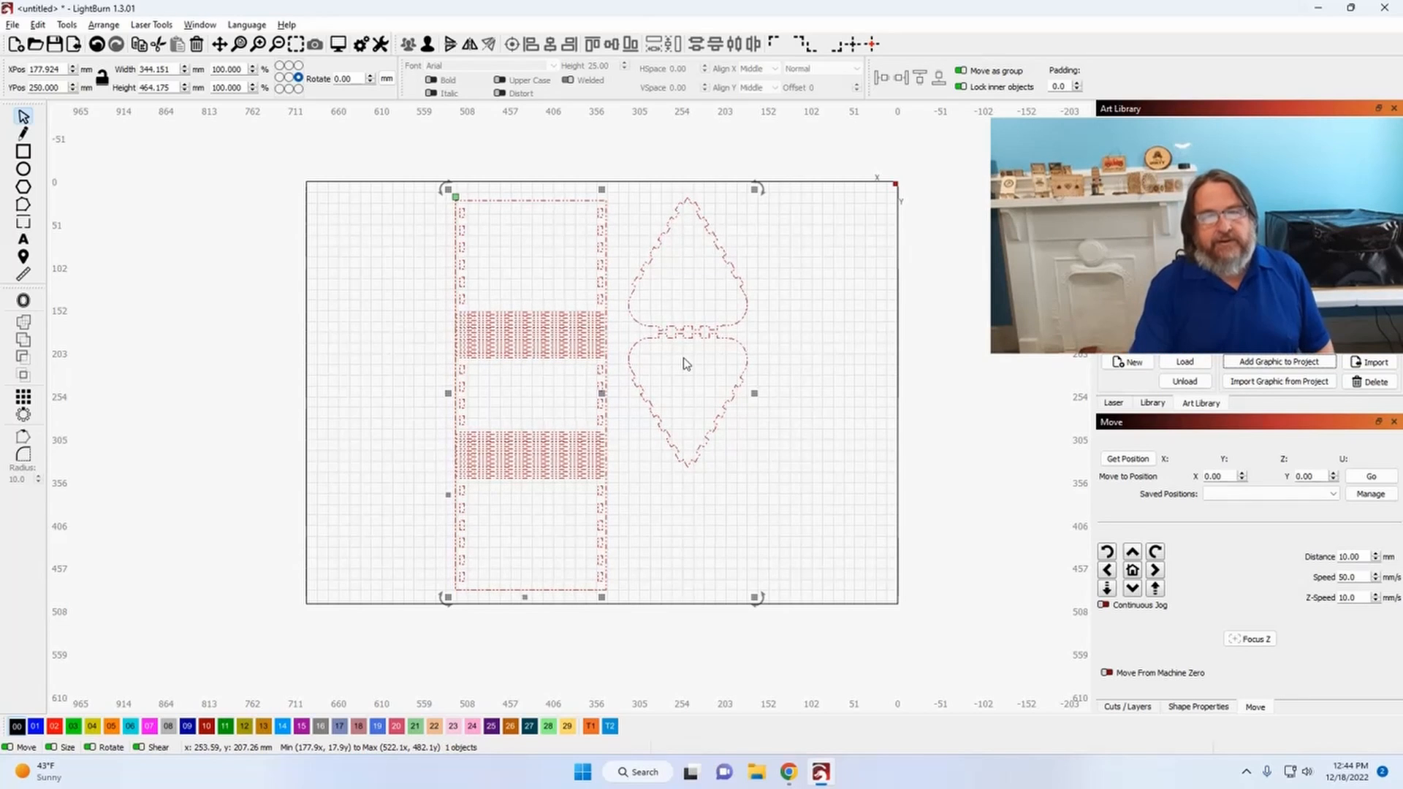
drag(466, 243, 469, 243)
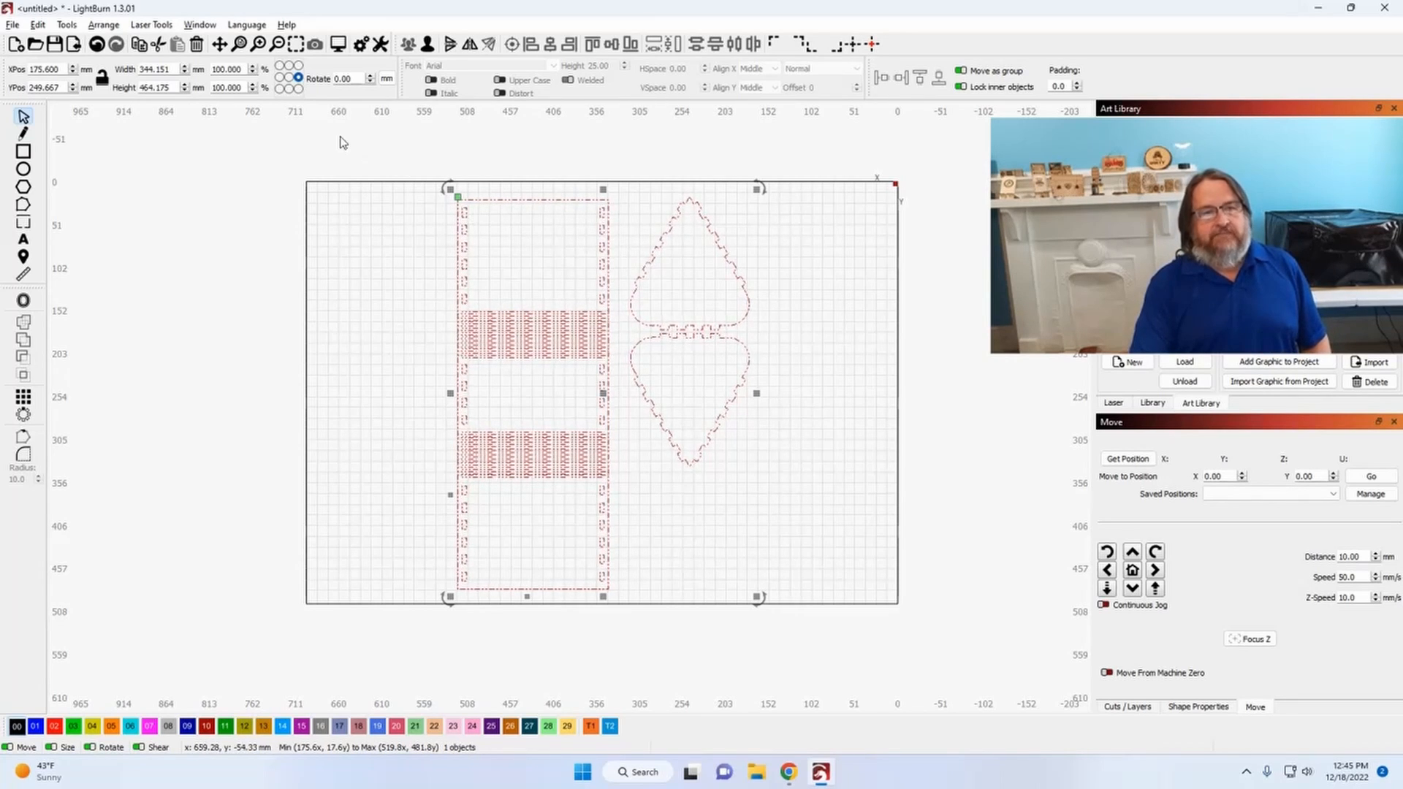
click(75, 30)
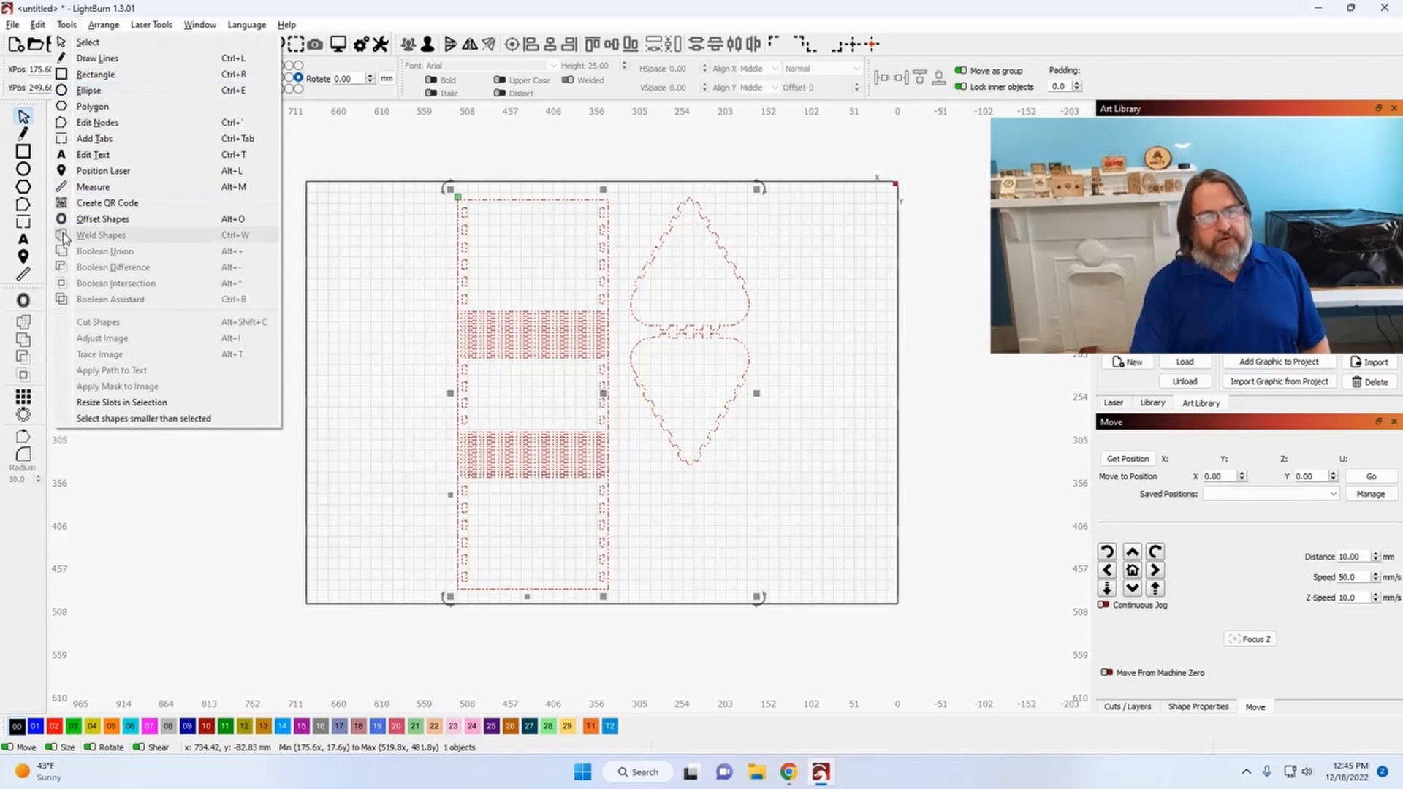
click(134, 403)
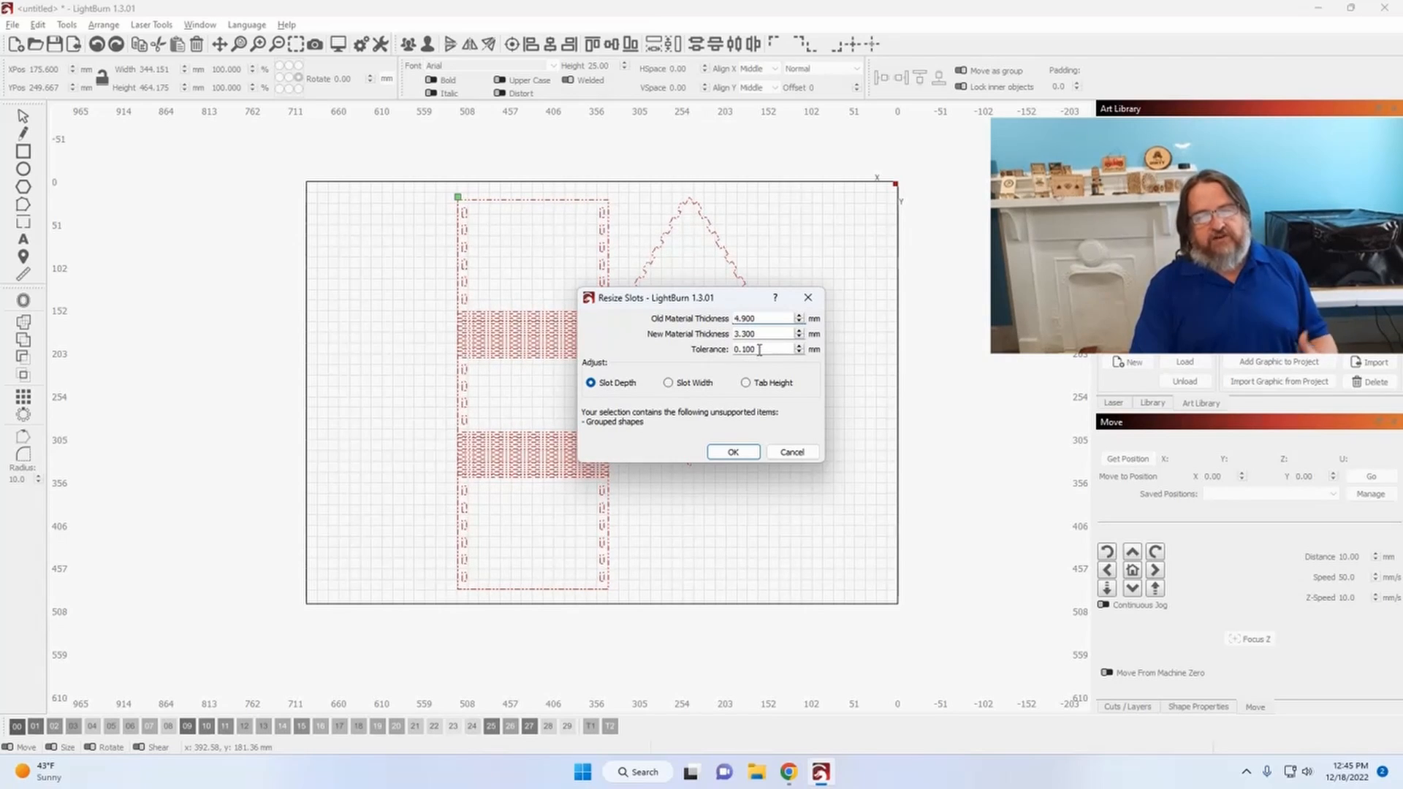
click(669, 383)
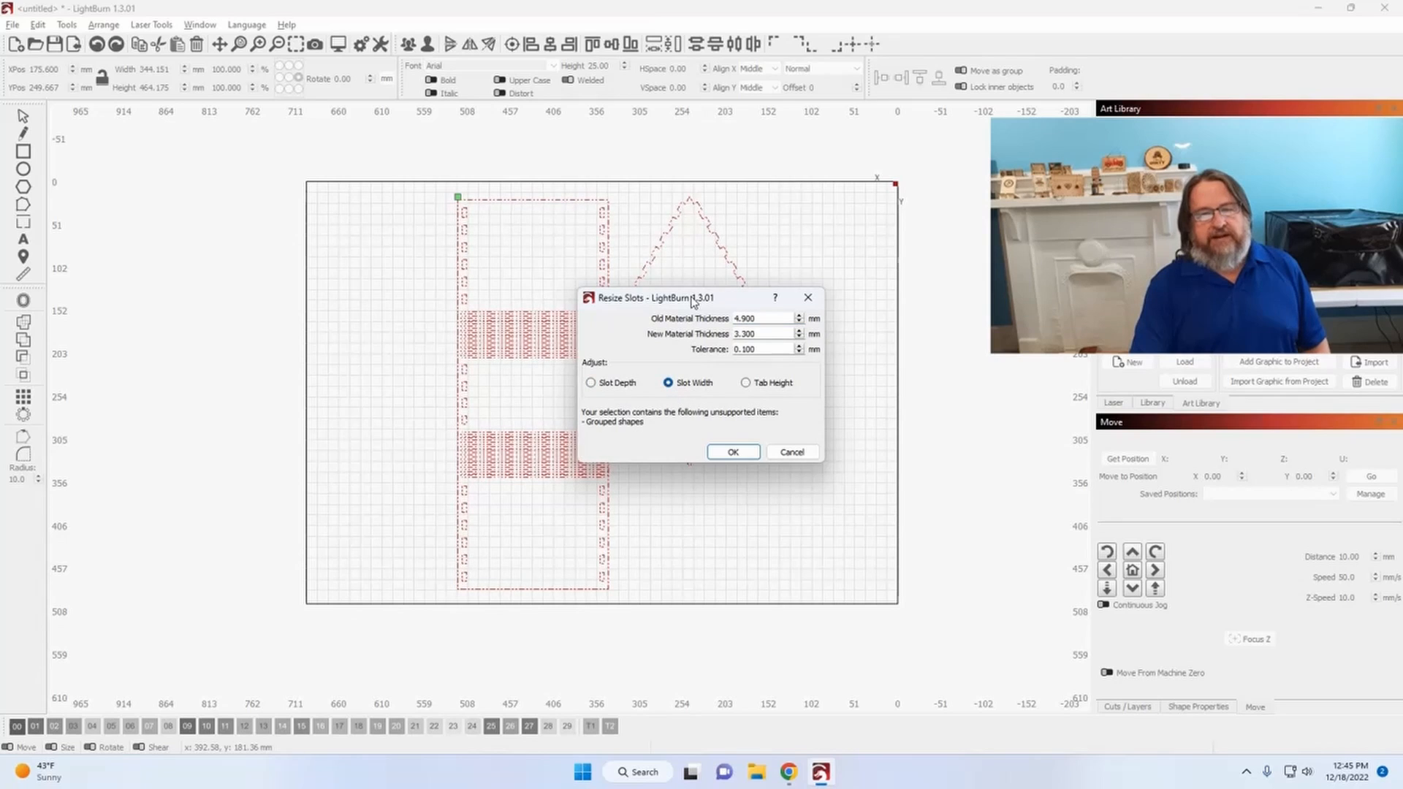
drag(692, 302, 754, 233)
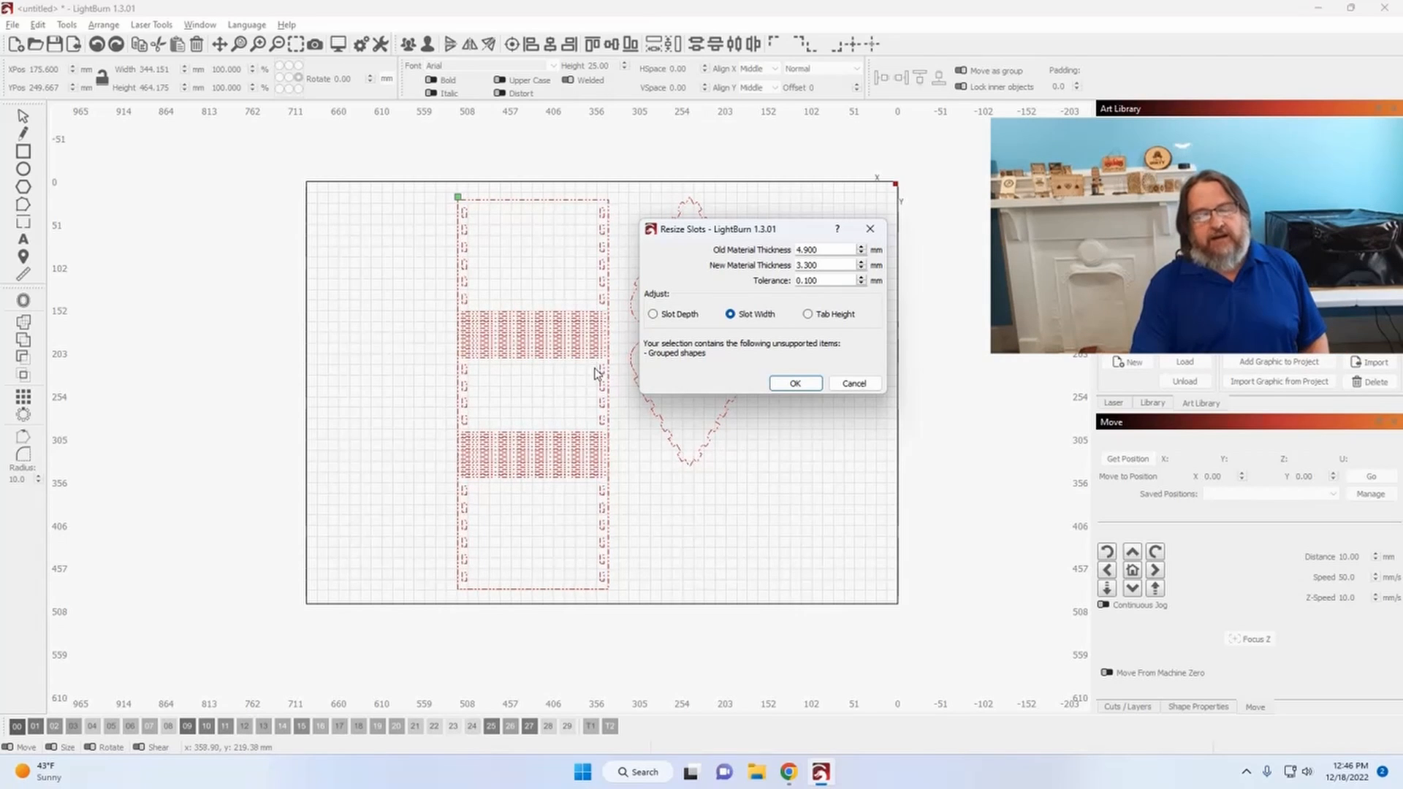
click(395, 326)
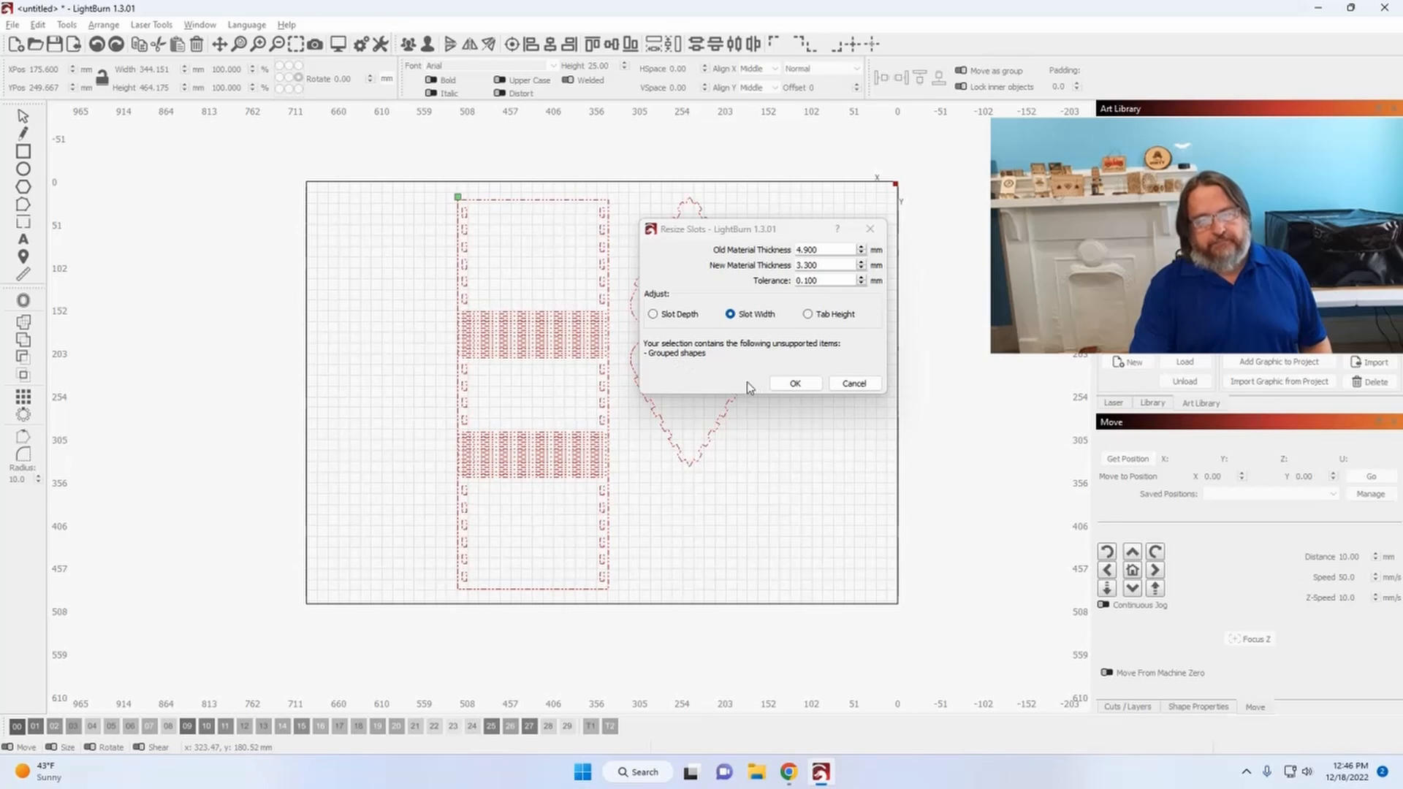
click(854, 384)
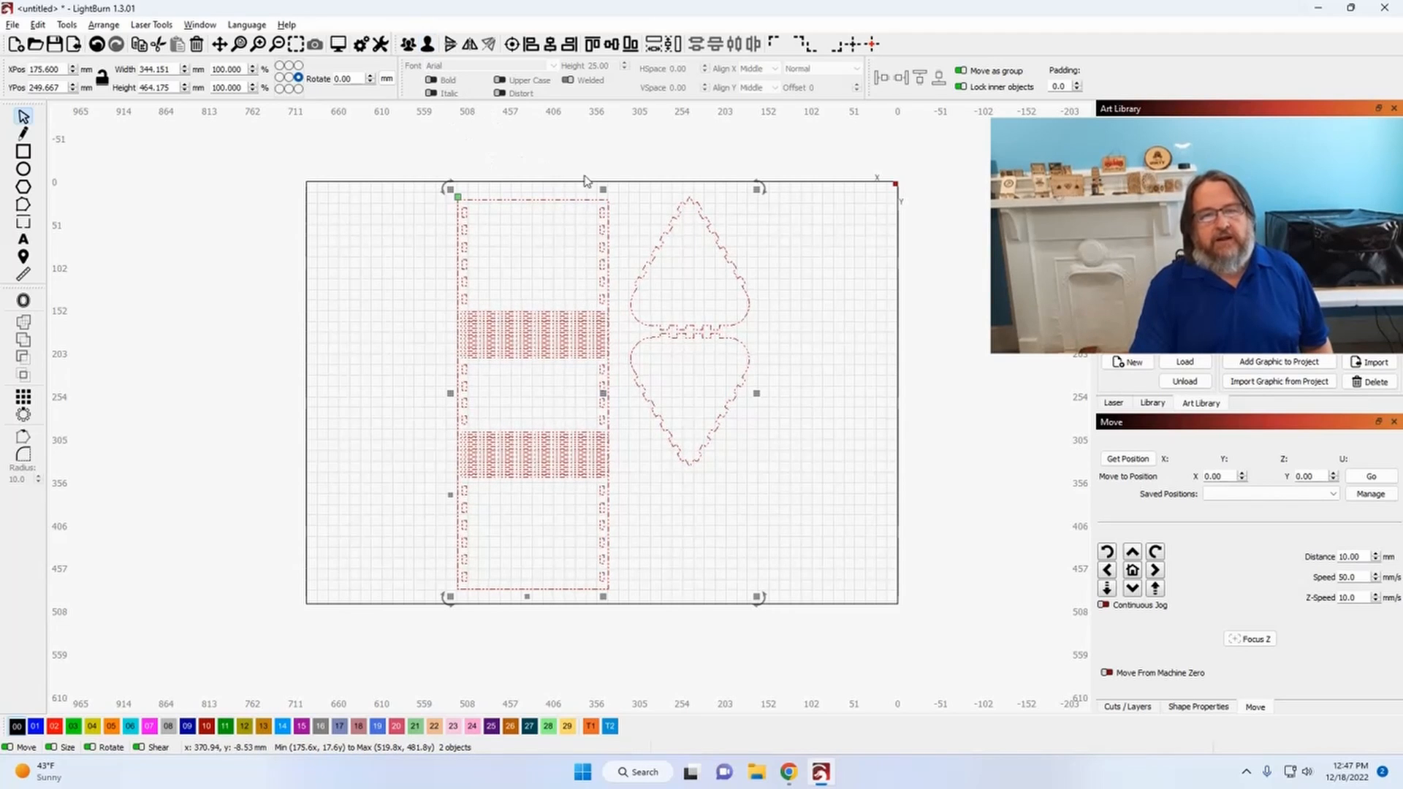
Step: Select both groups, the slotted panel and the two pointed side pieces, and ungroup them into individual shapes
click(655, 222)
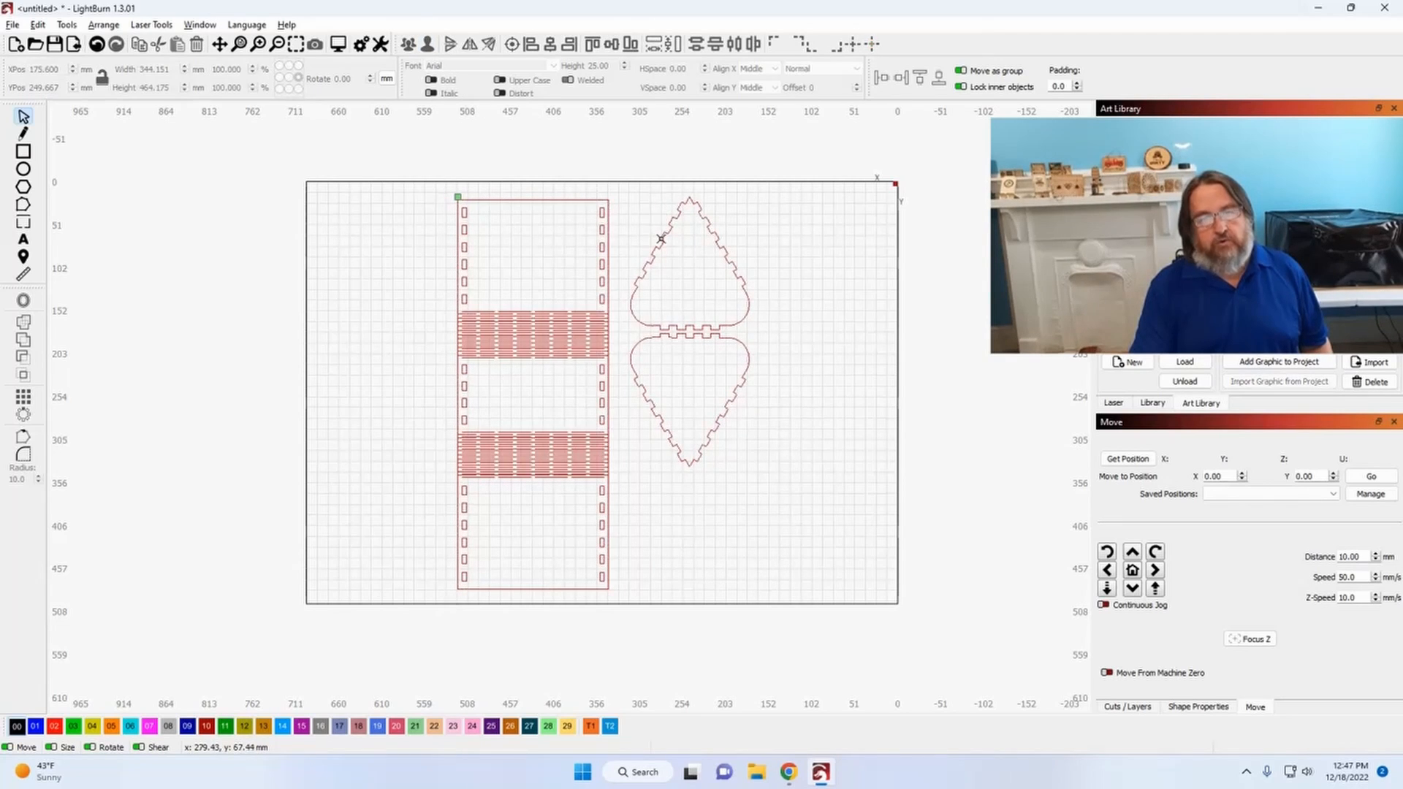
click(660, 238)
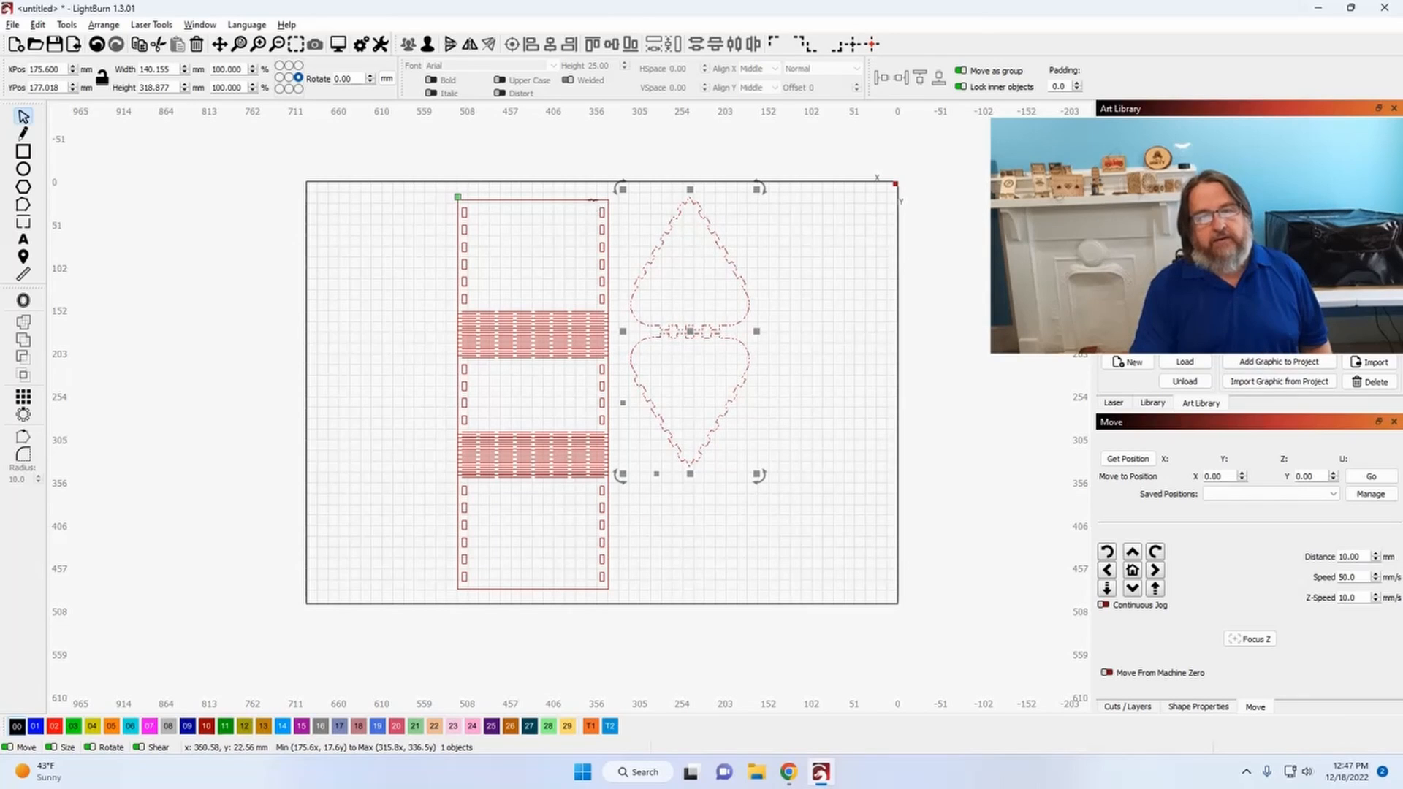
click(591, 208)
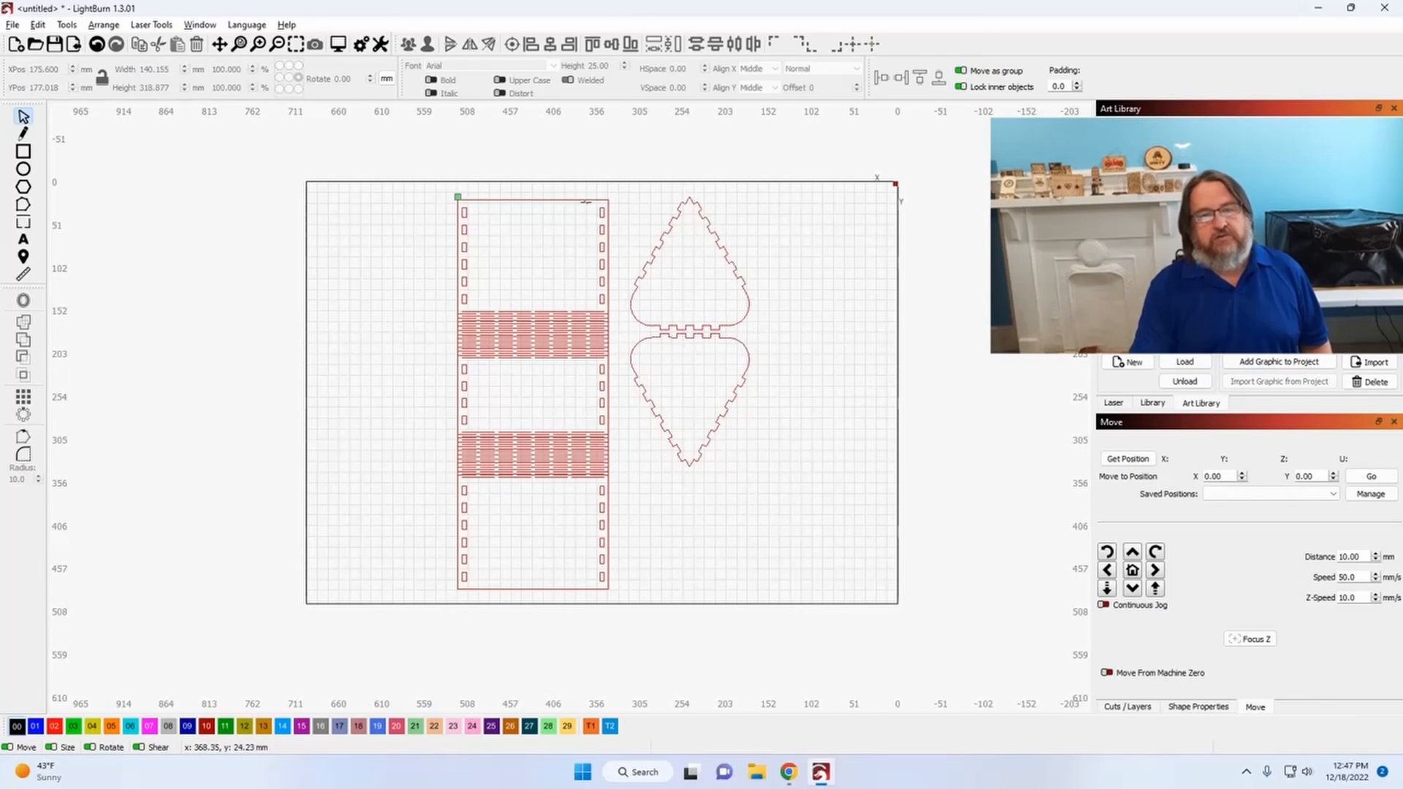
drag(501, 181, 502, 182)
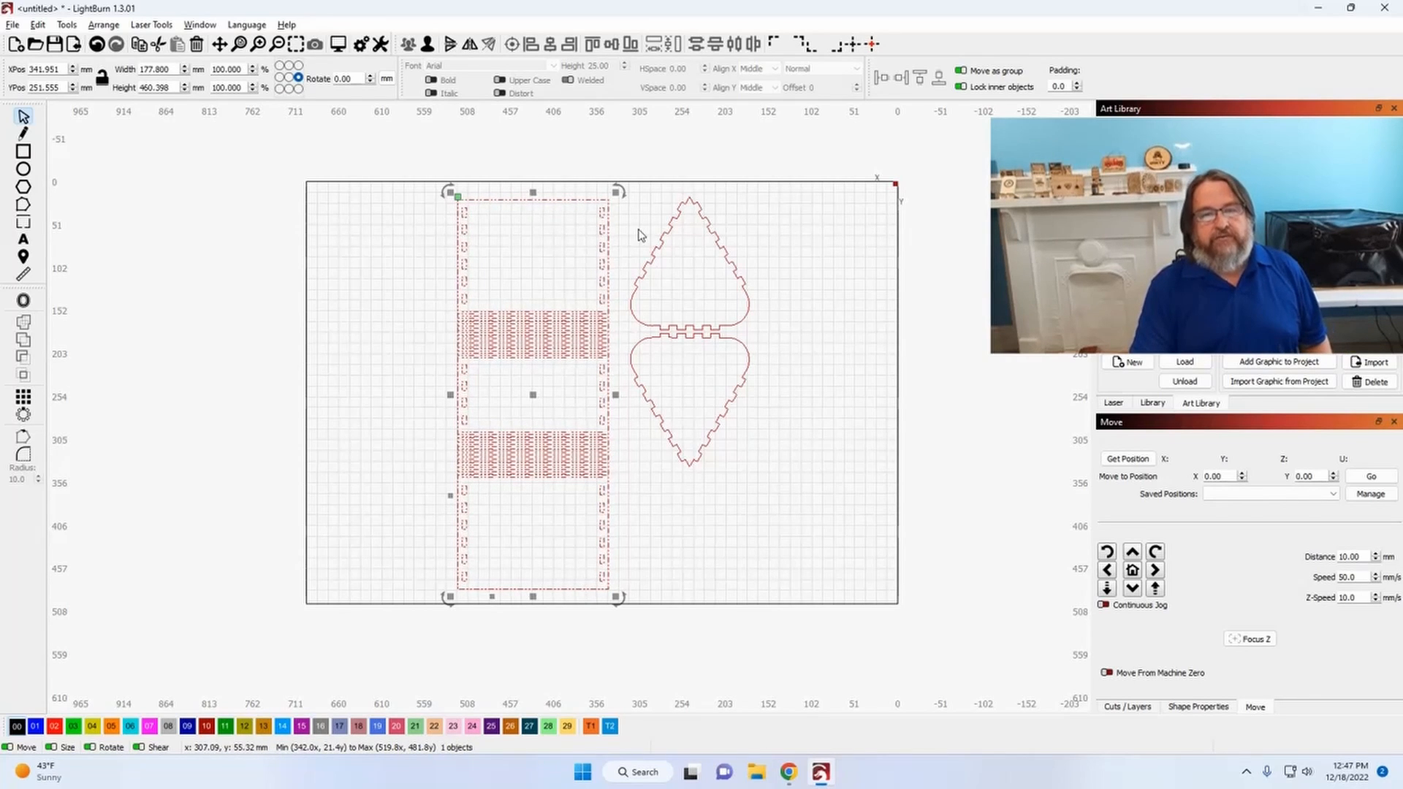
drag(415, 152, 812, 646)
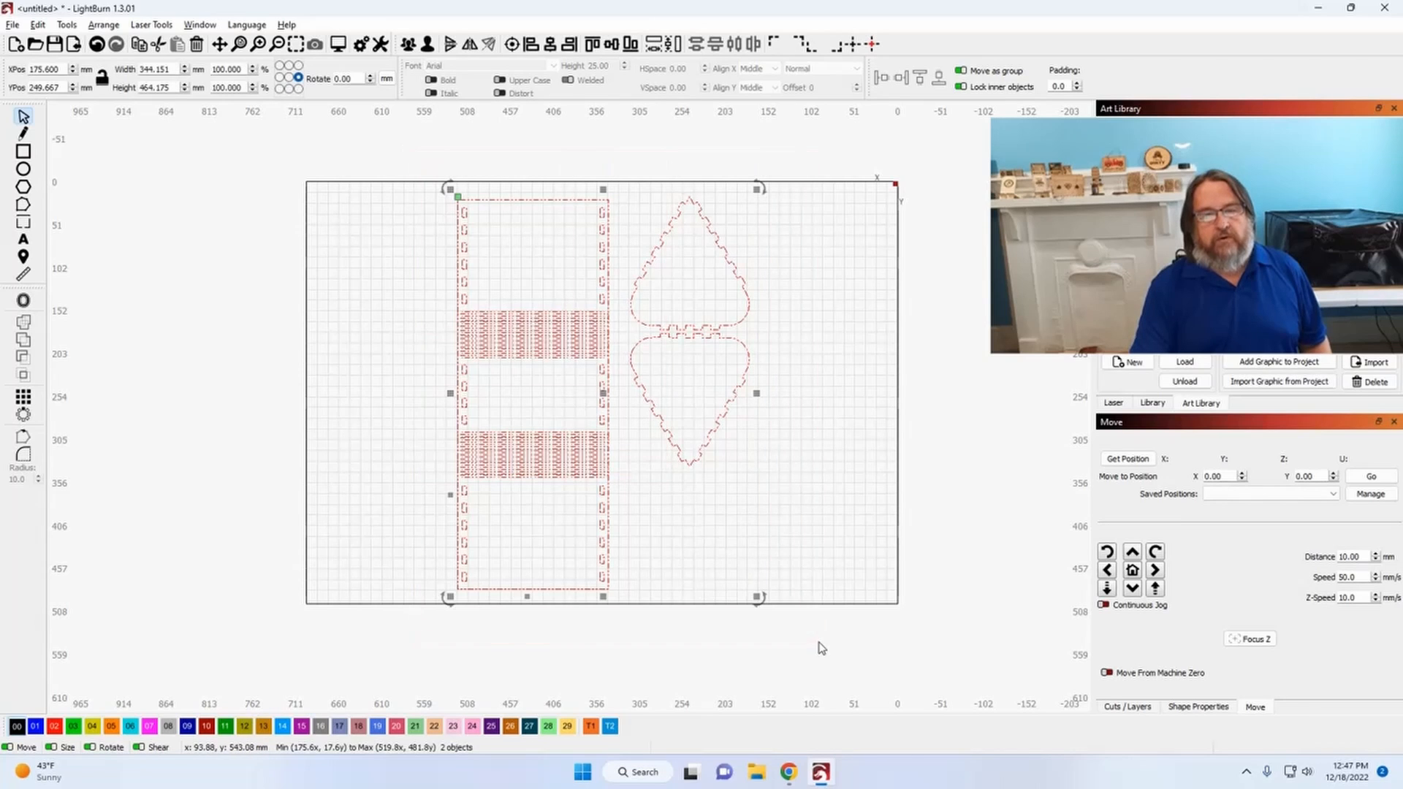
click(432, 46)
click(432, 46)
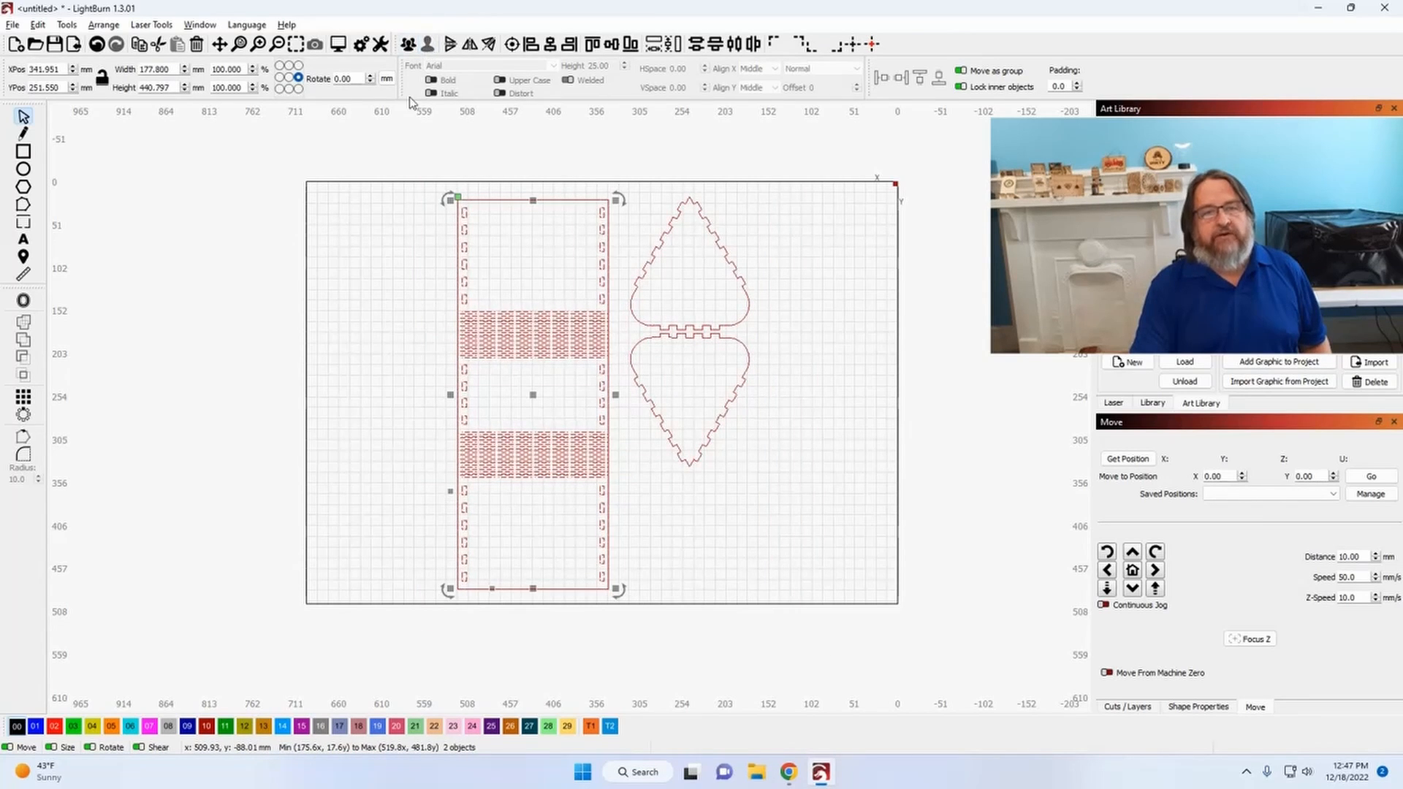
click(366, 172)
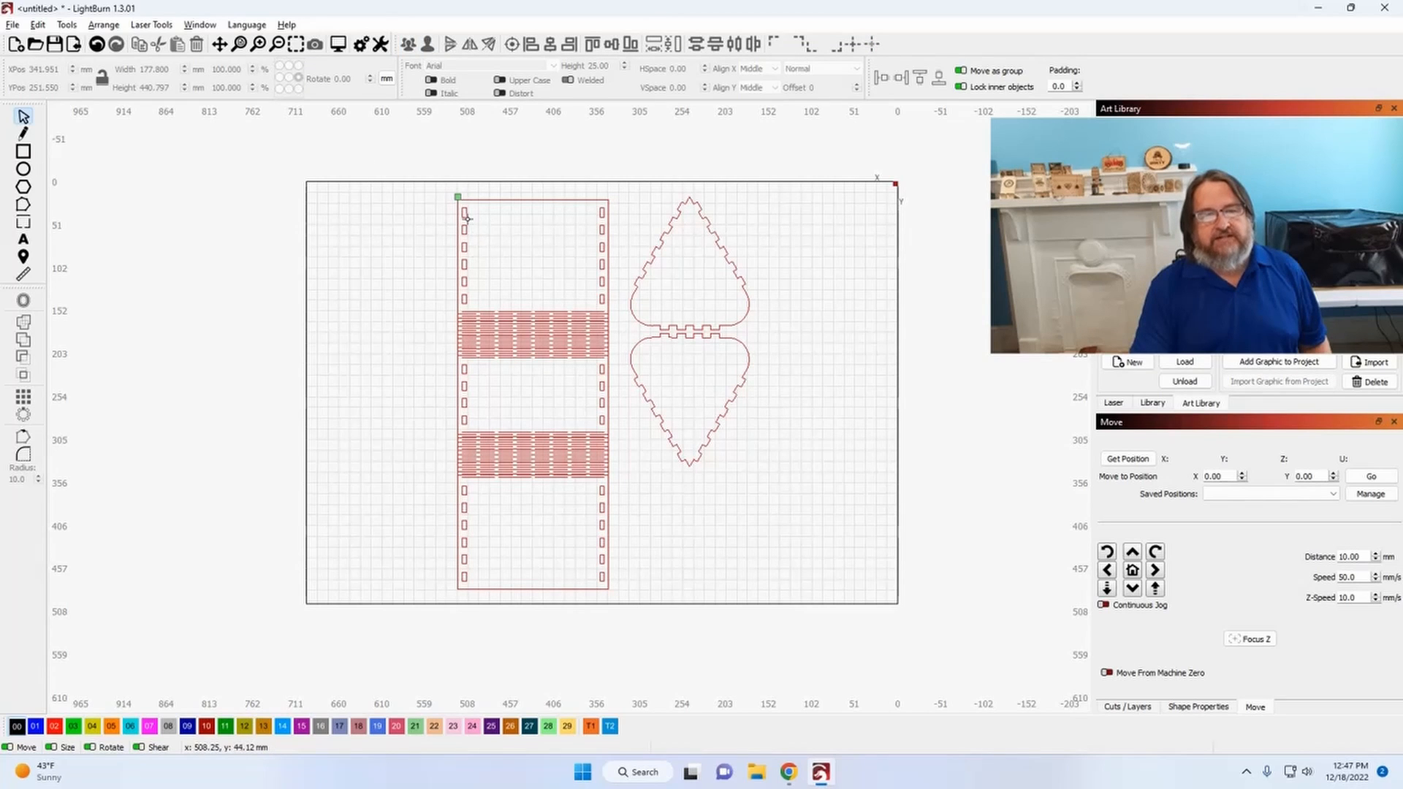
Step: Examine the width of the uppermost slot along the panel's left edge to determine the original material thickness
scroll(468, 219, up, 3)
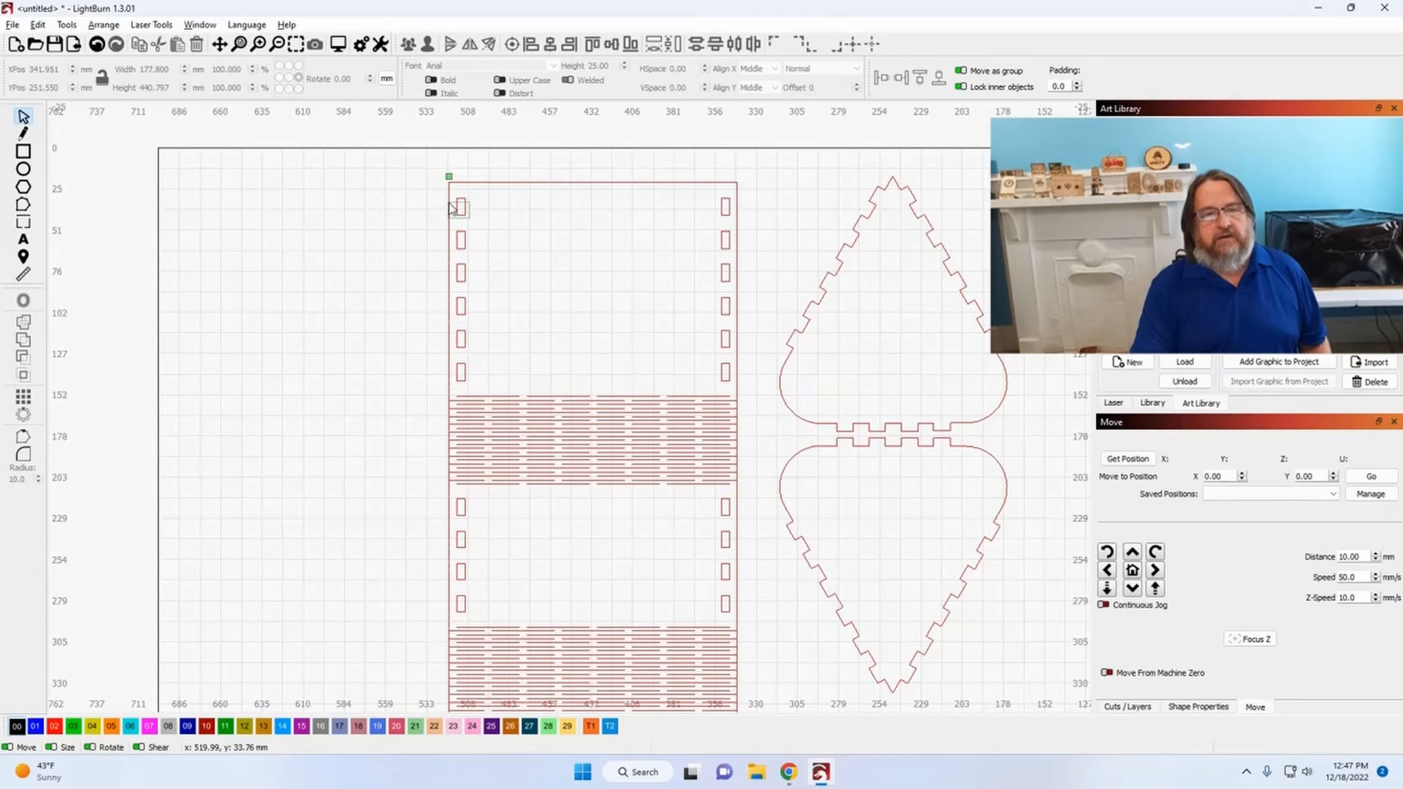
click(449, 212)
click(505, 233)
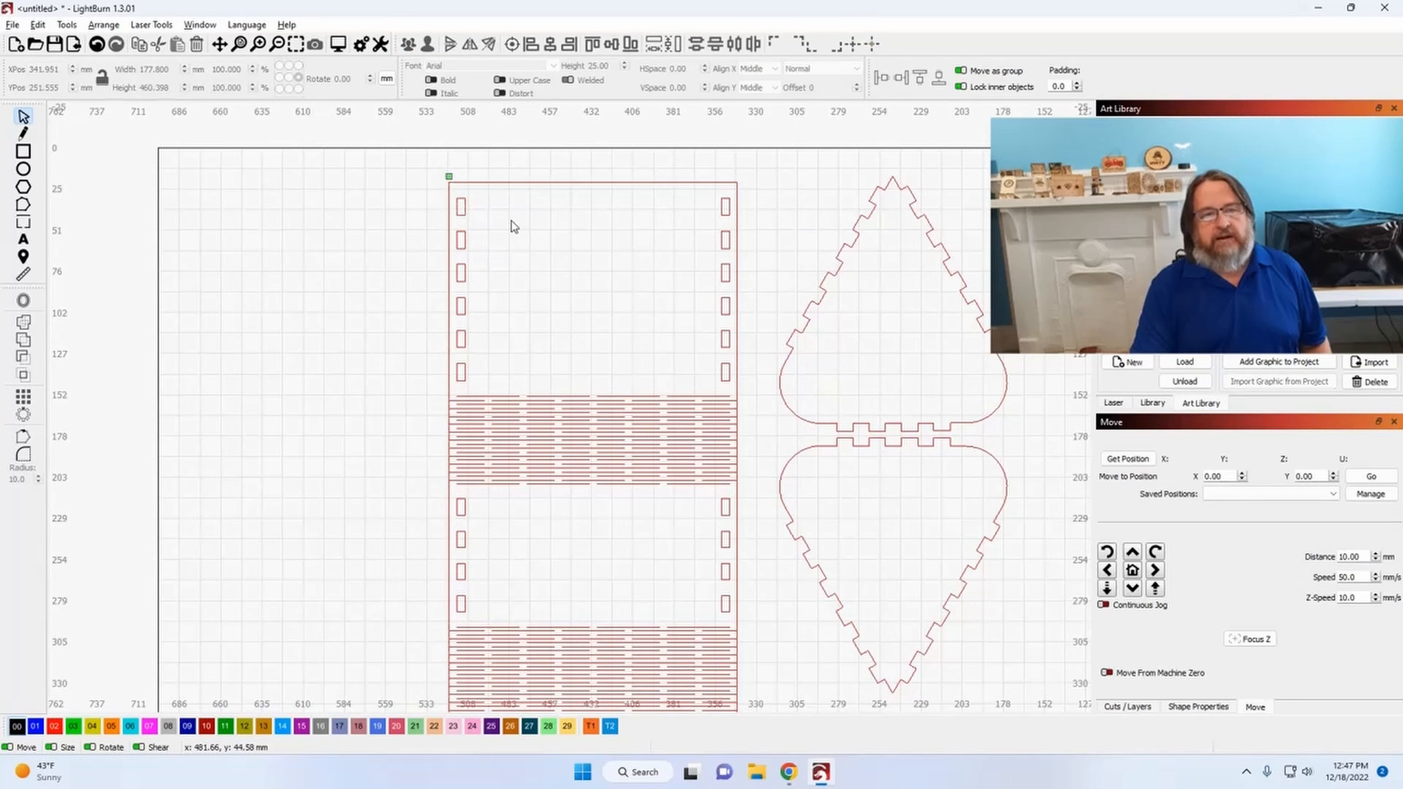
click(468, 213)
scroll(526, 235, up, 8)
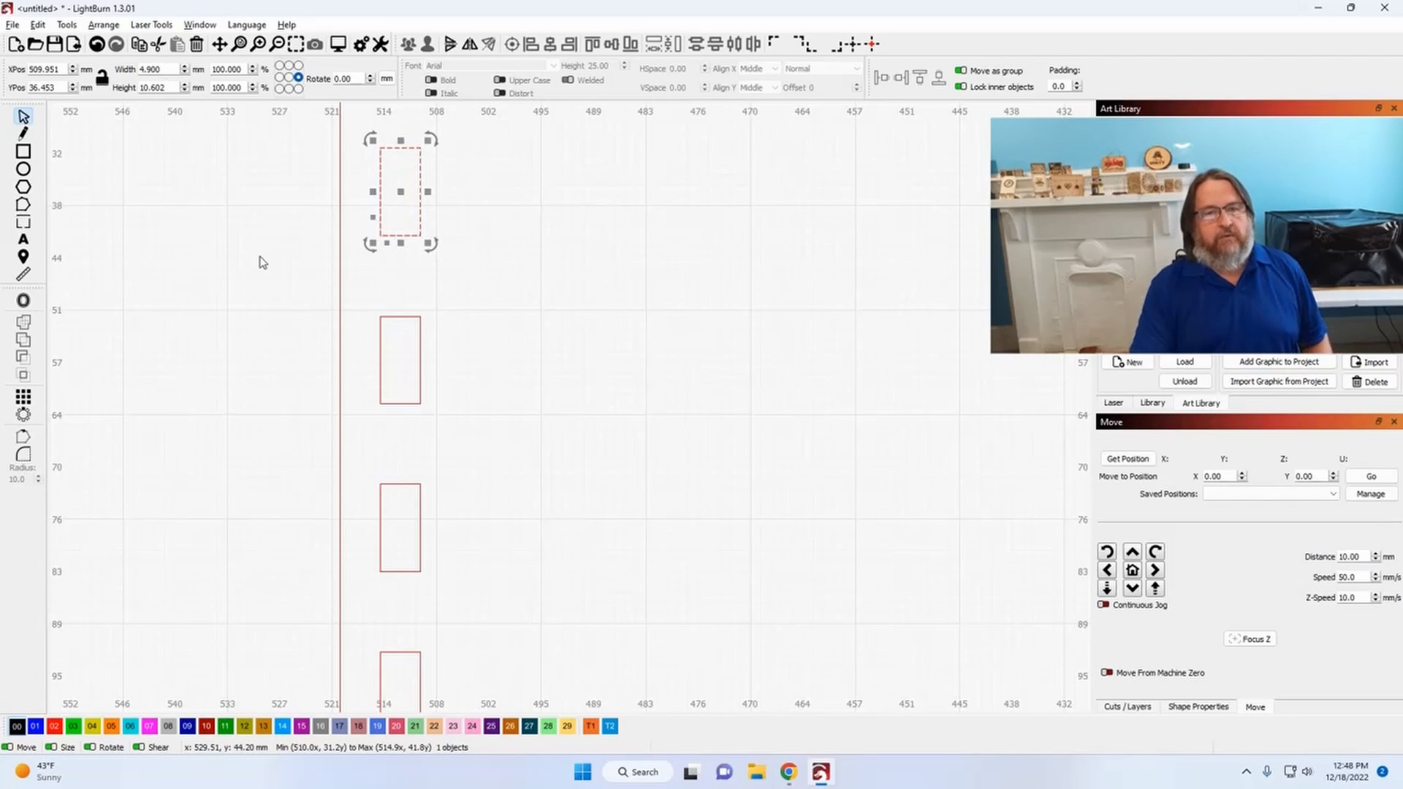
scroll(262, 290, down, 3)
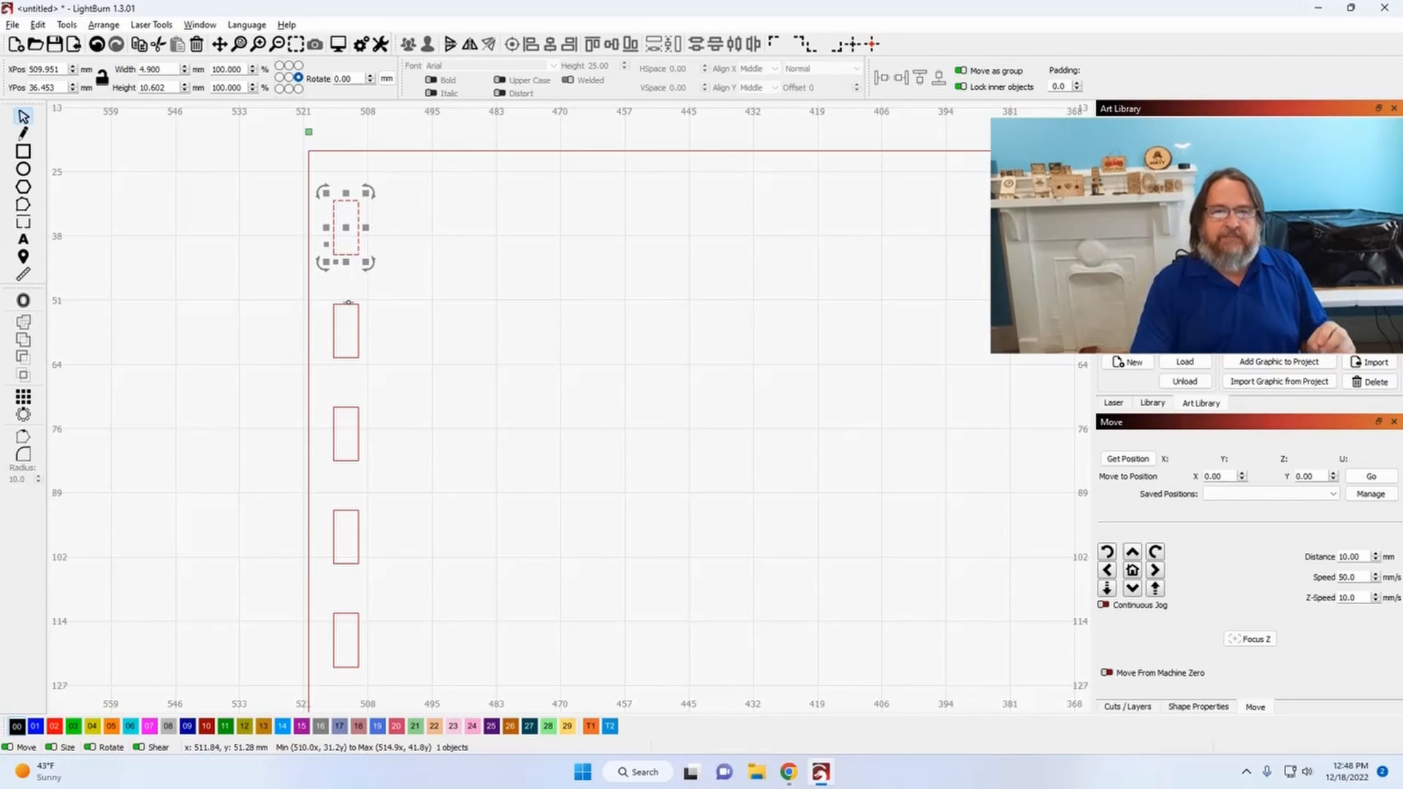
scroll(349, 301, down, 5)
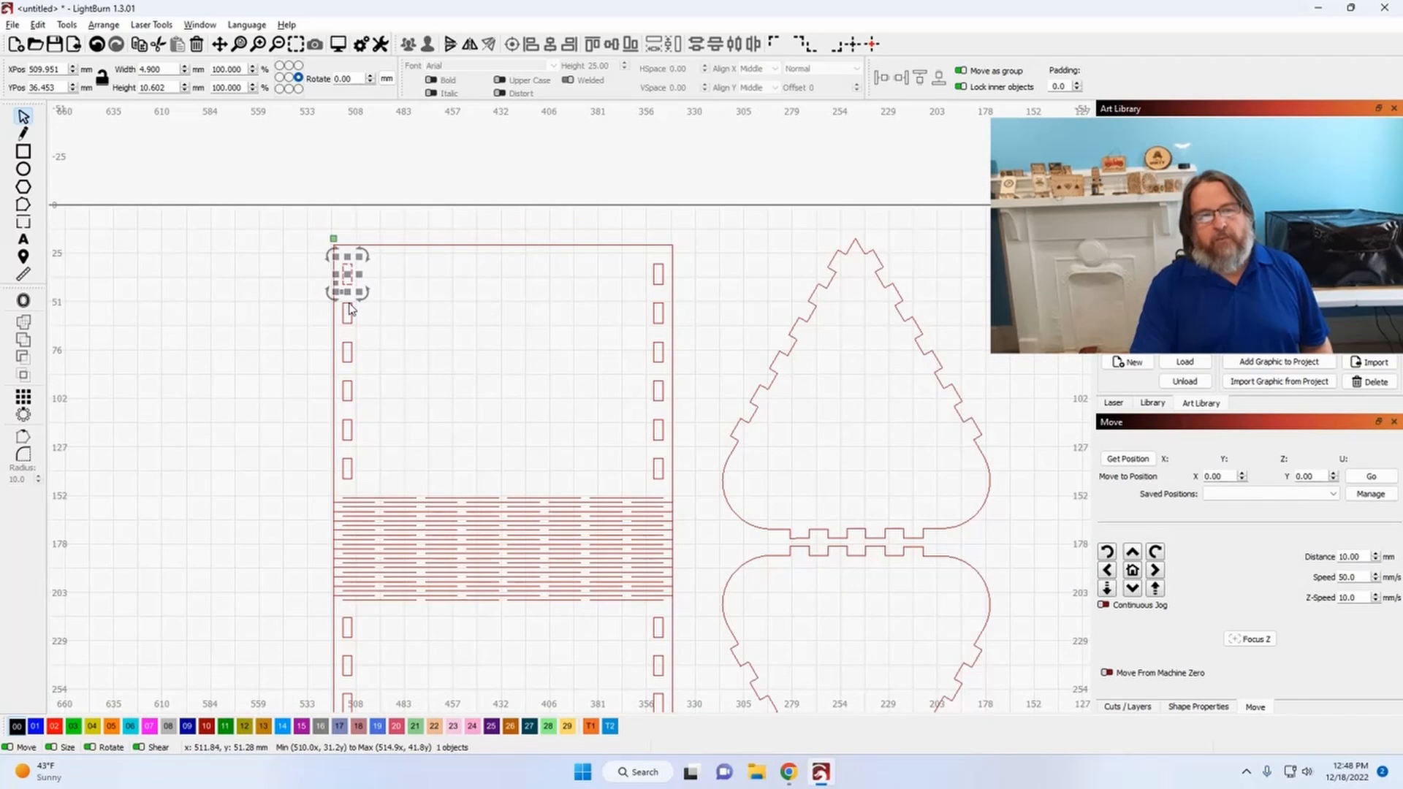
scroll(349, 307, down, 1)
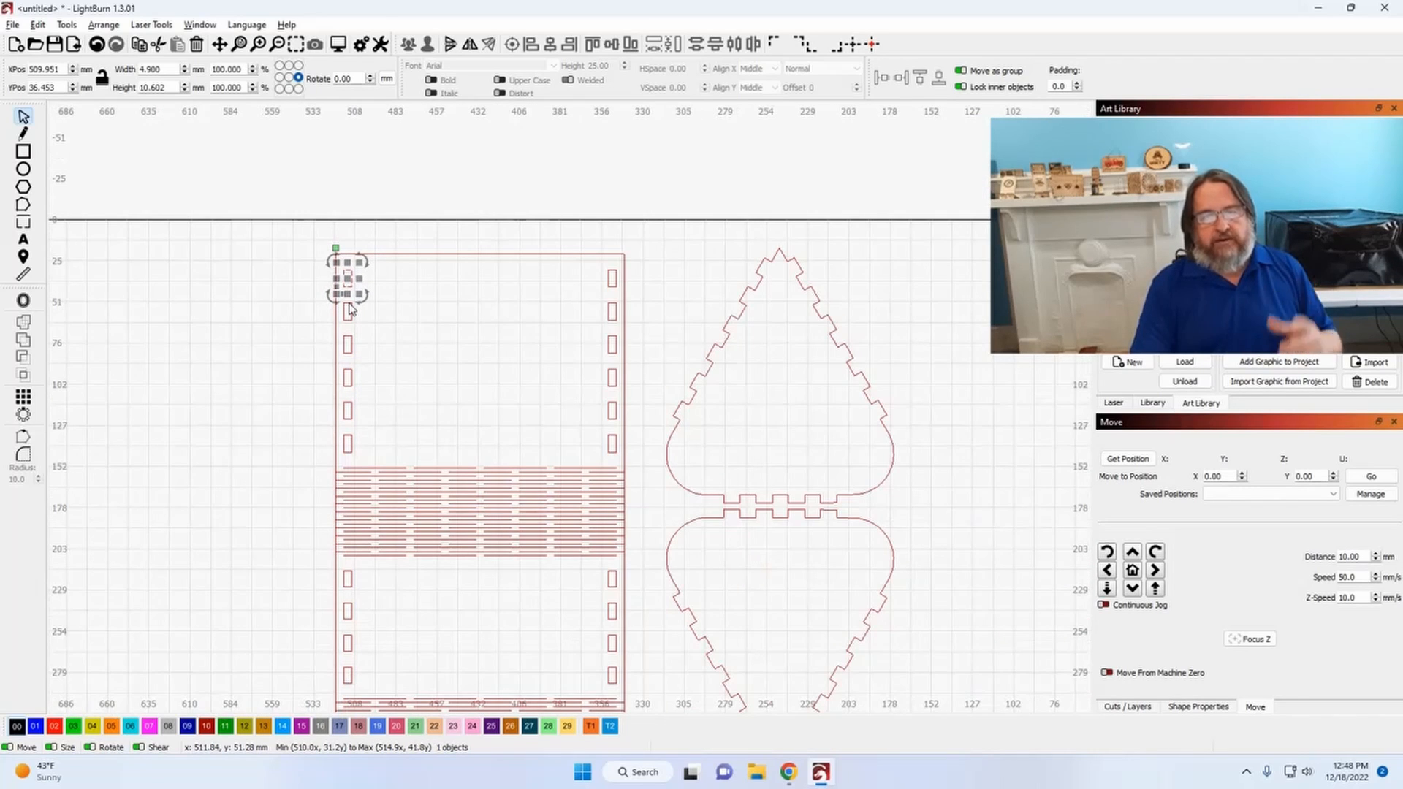
scroll(349, 307, down, 2)
Step: Select all the ungrouped shapes and start Resize Slots on them, keeping the side pieces in view
click(266, 310)
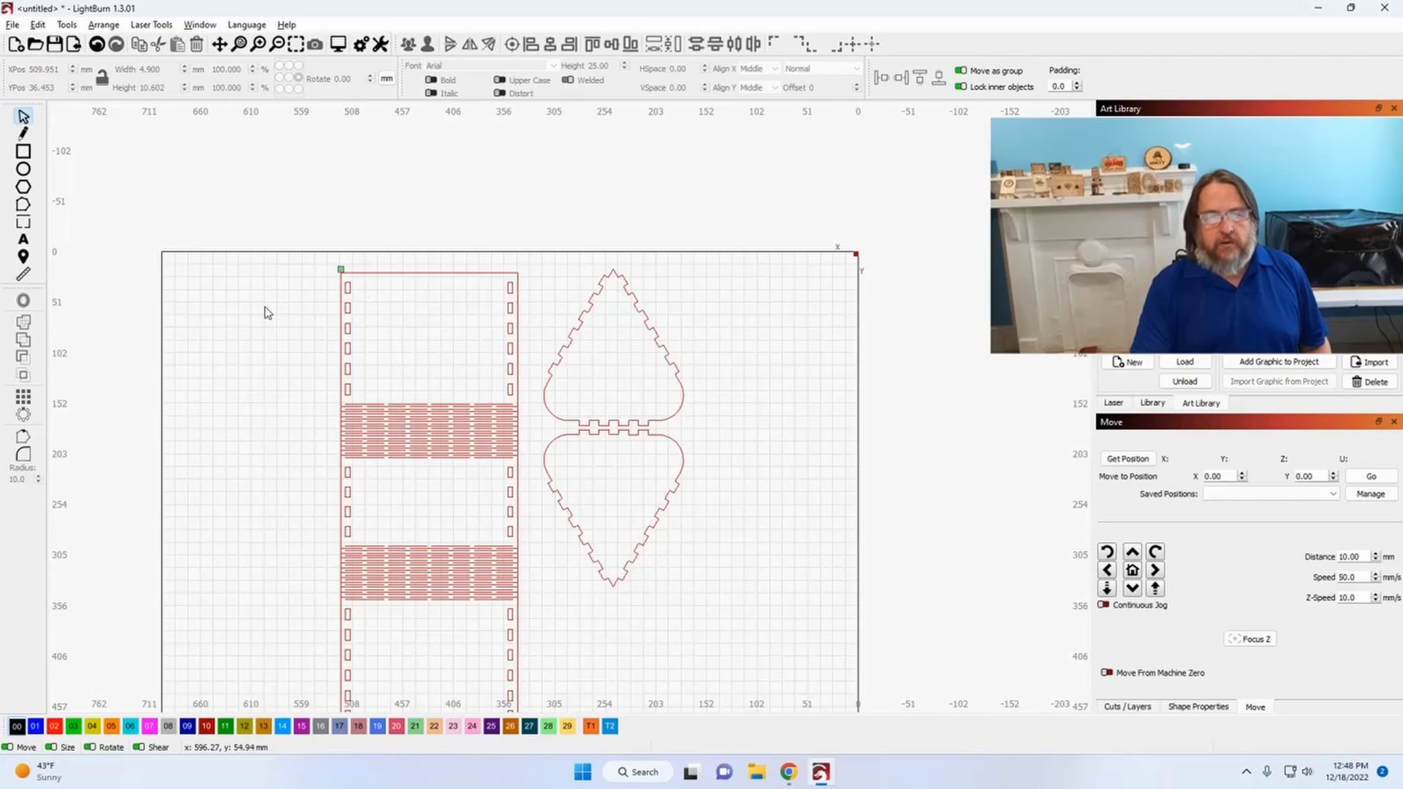
scroll(266, 310, down, 1)
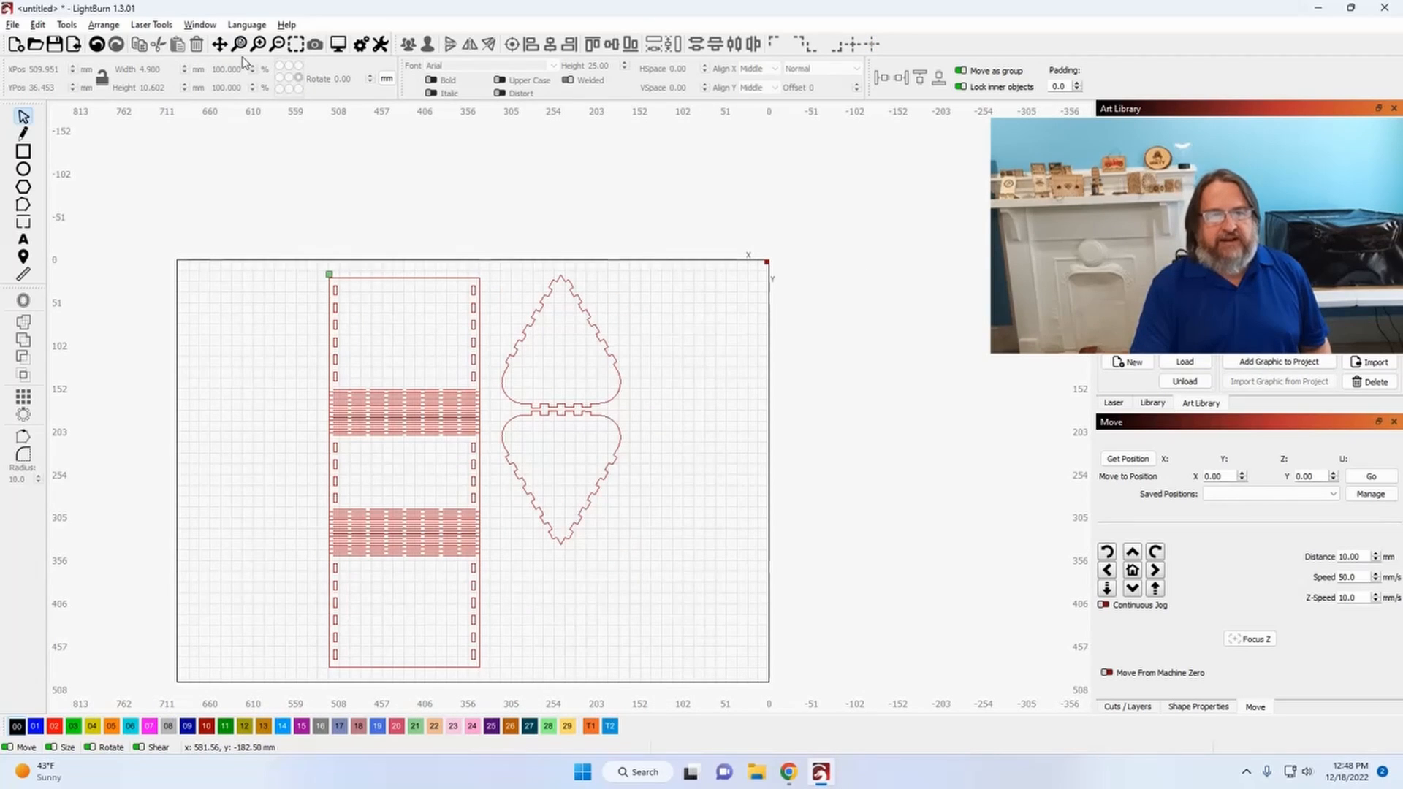
click(296, 44)
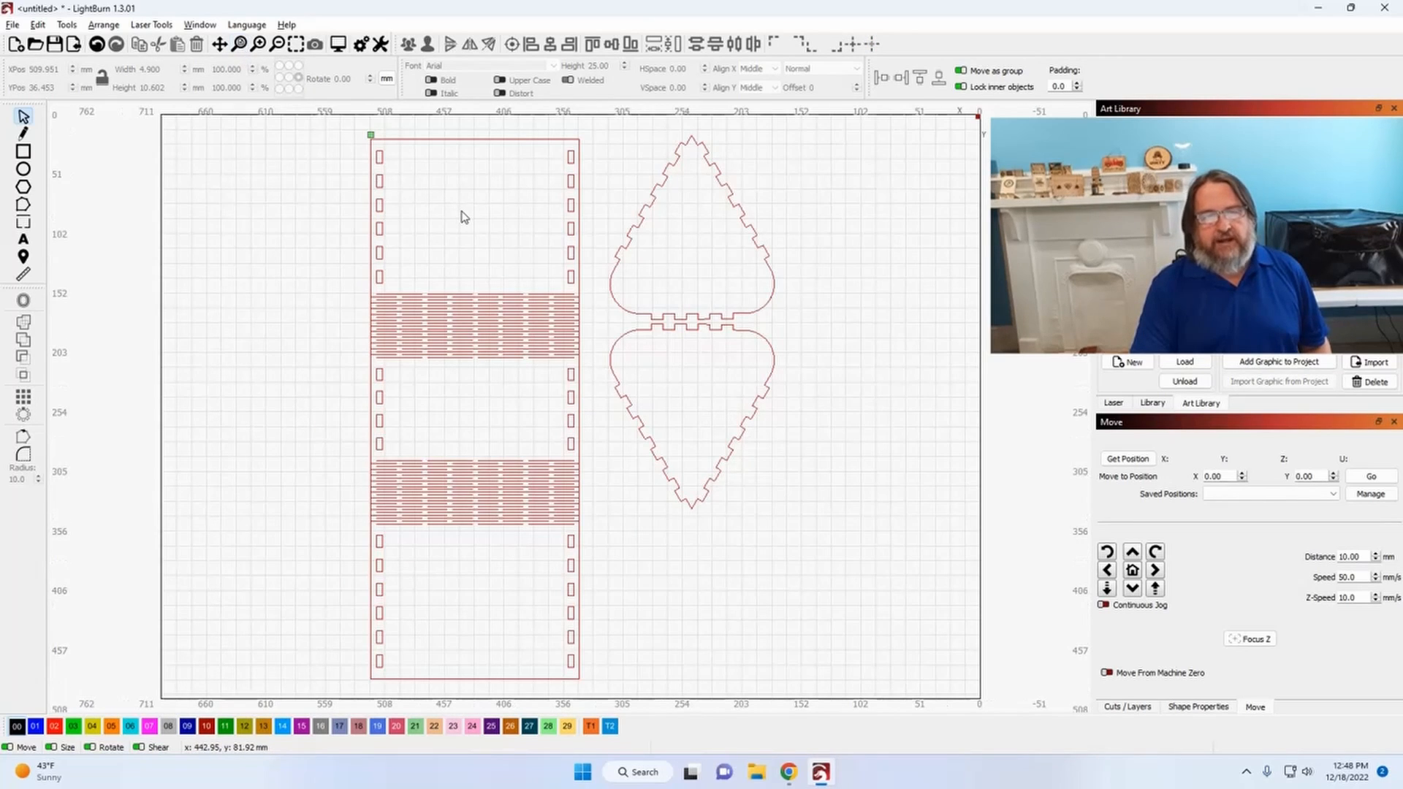
drag(328, 124, 862, 698)
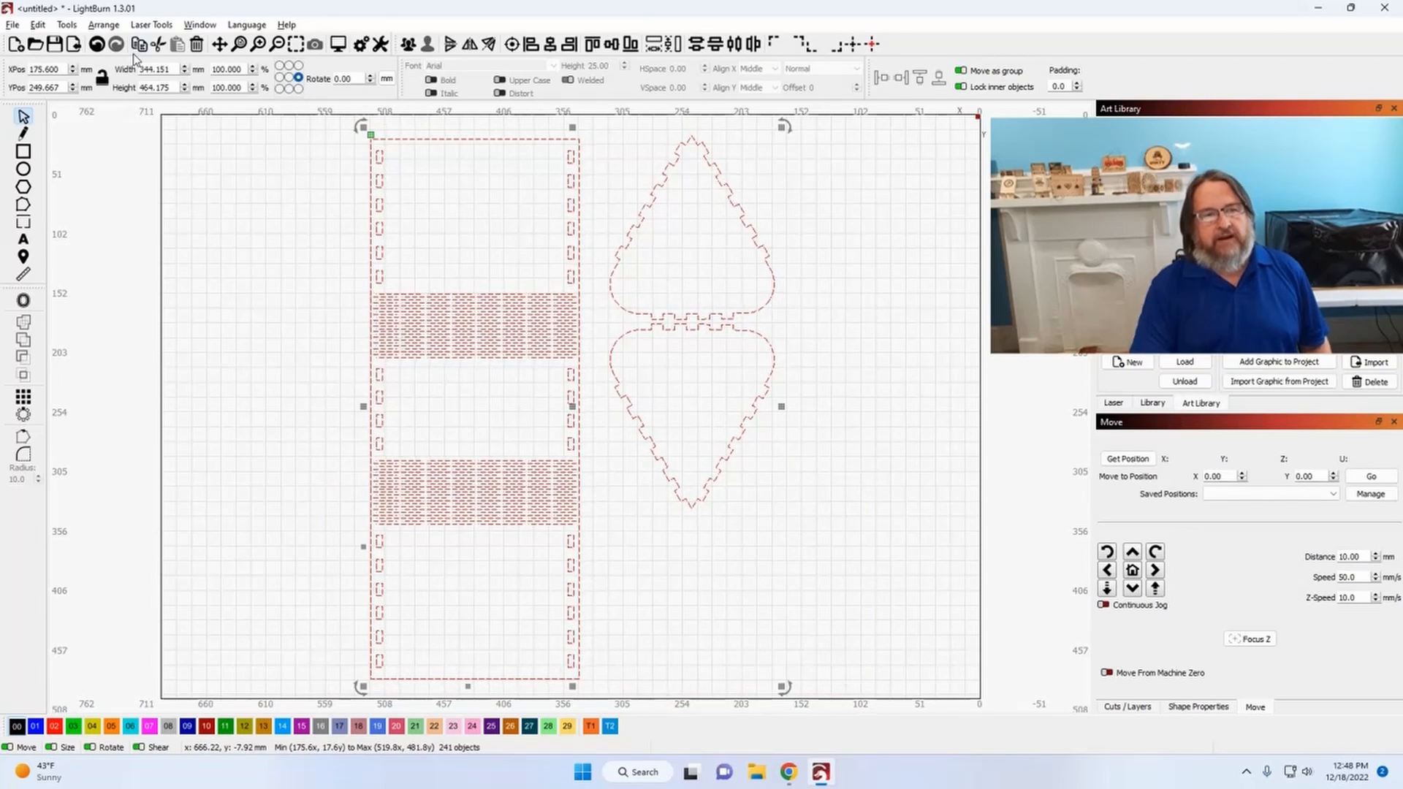
click(67, 25)
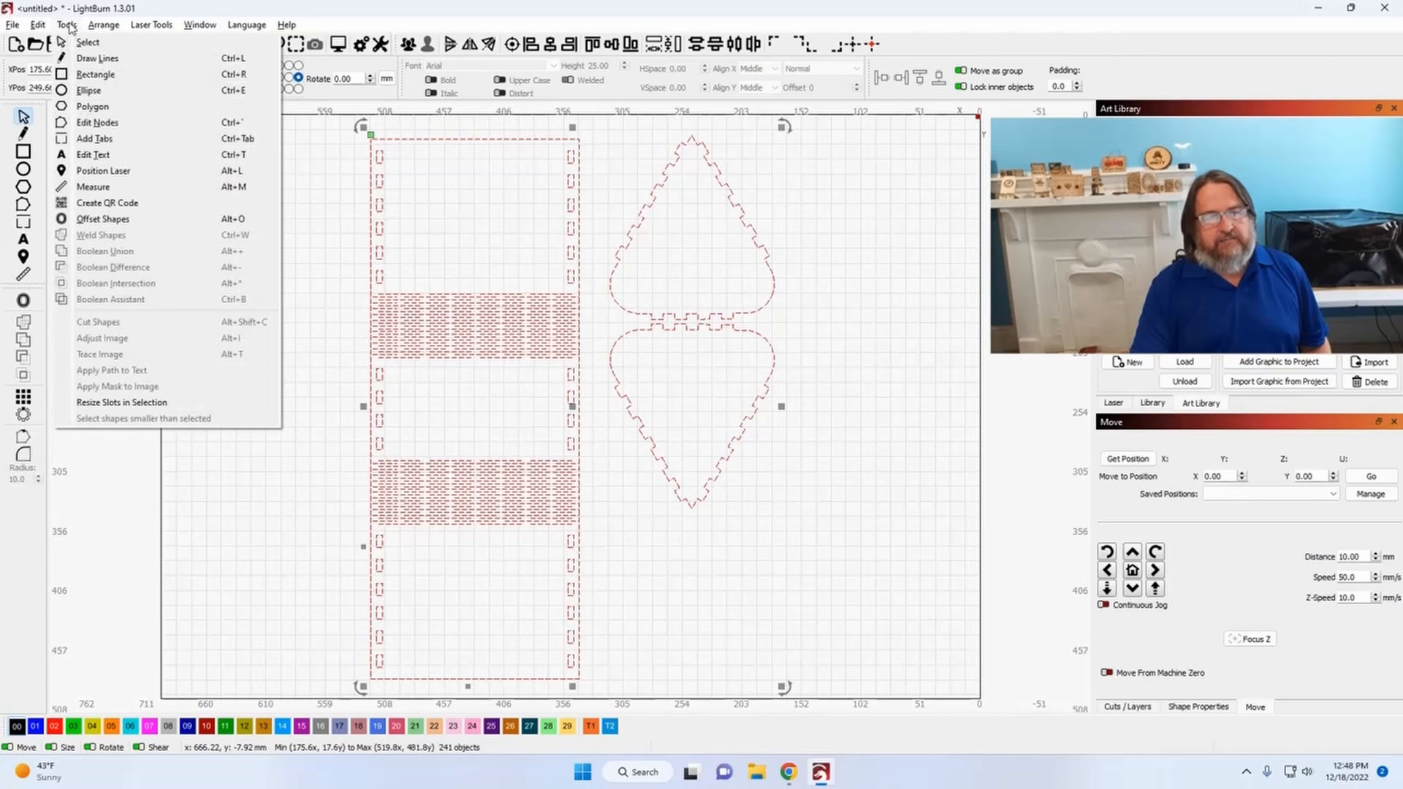
click(194, 401)
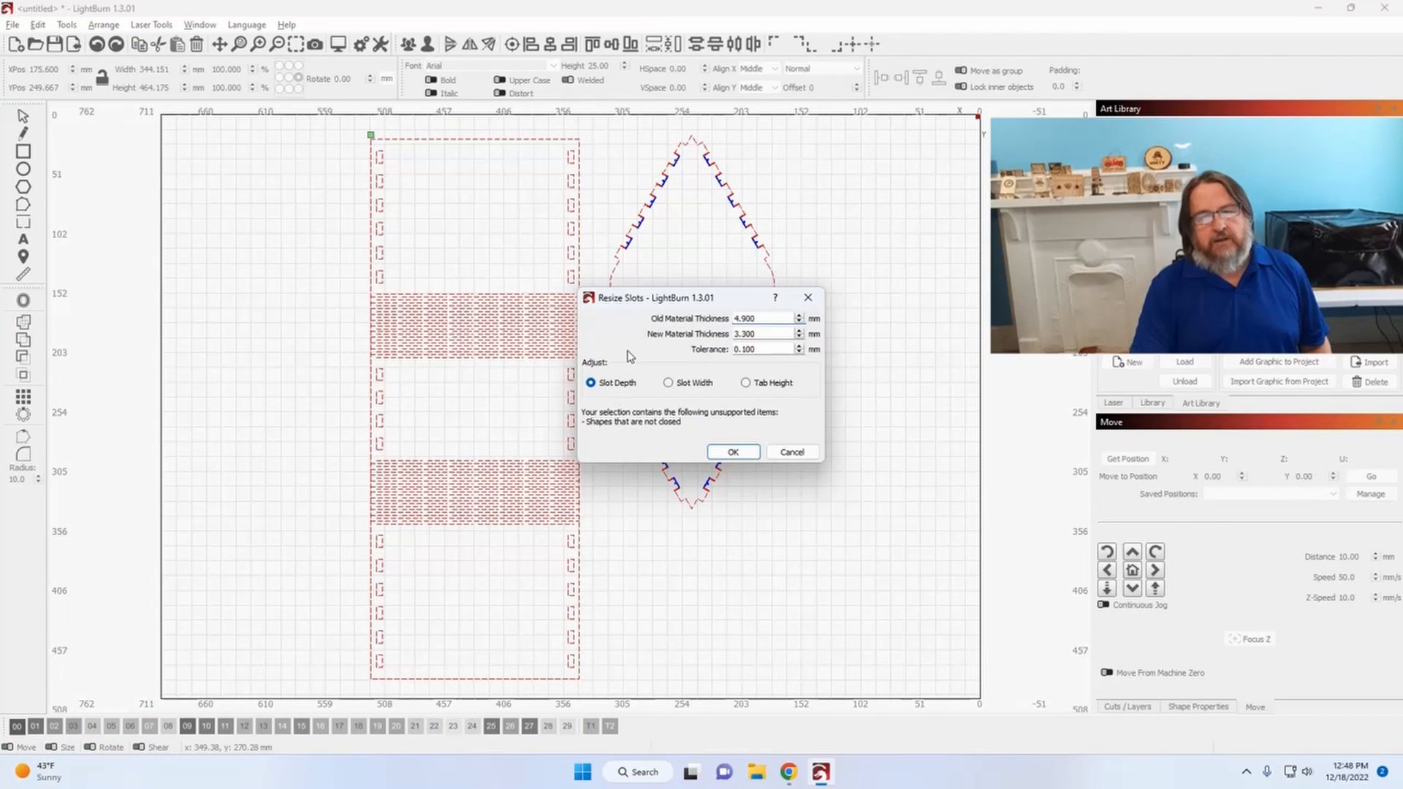
drag(674, 305, 708, 389)
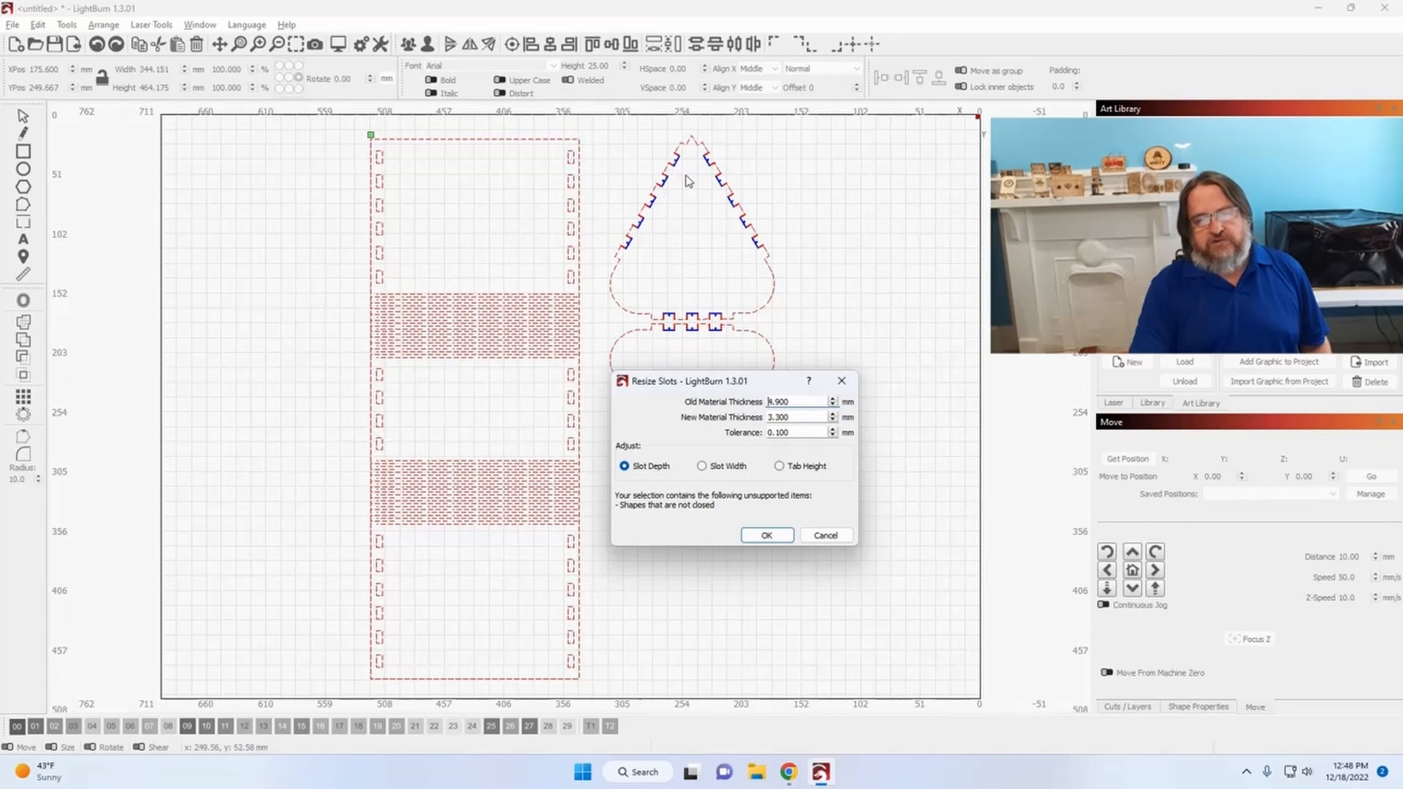
Step: Compare the Slot Depth, Slot Width and Tab Height previews on the tabs and slots, then choose Slot Width
scroll(736, 220, up, 5)
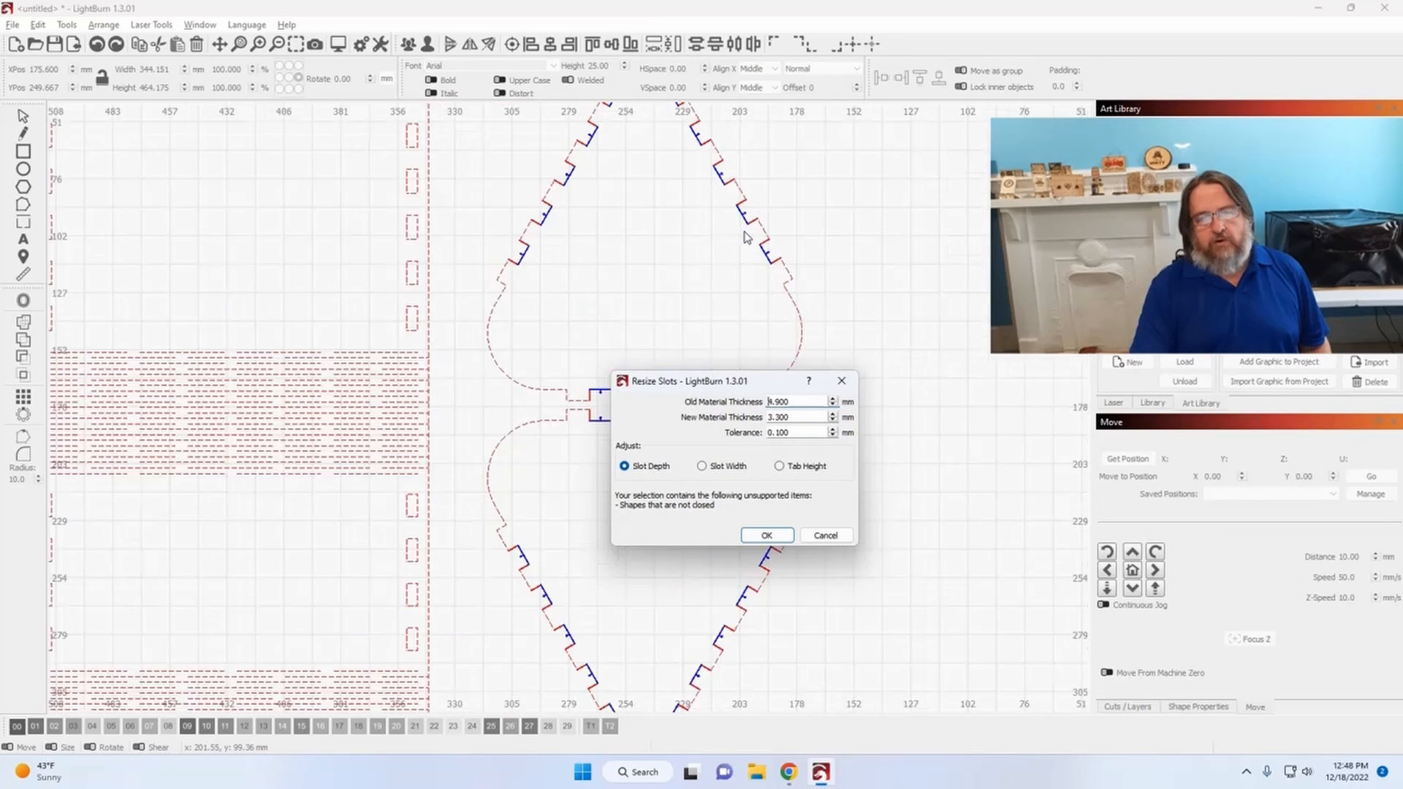
scroll(747, 237, up, 5)
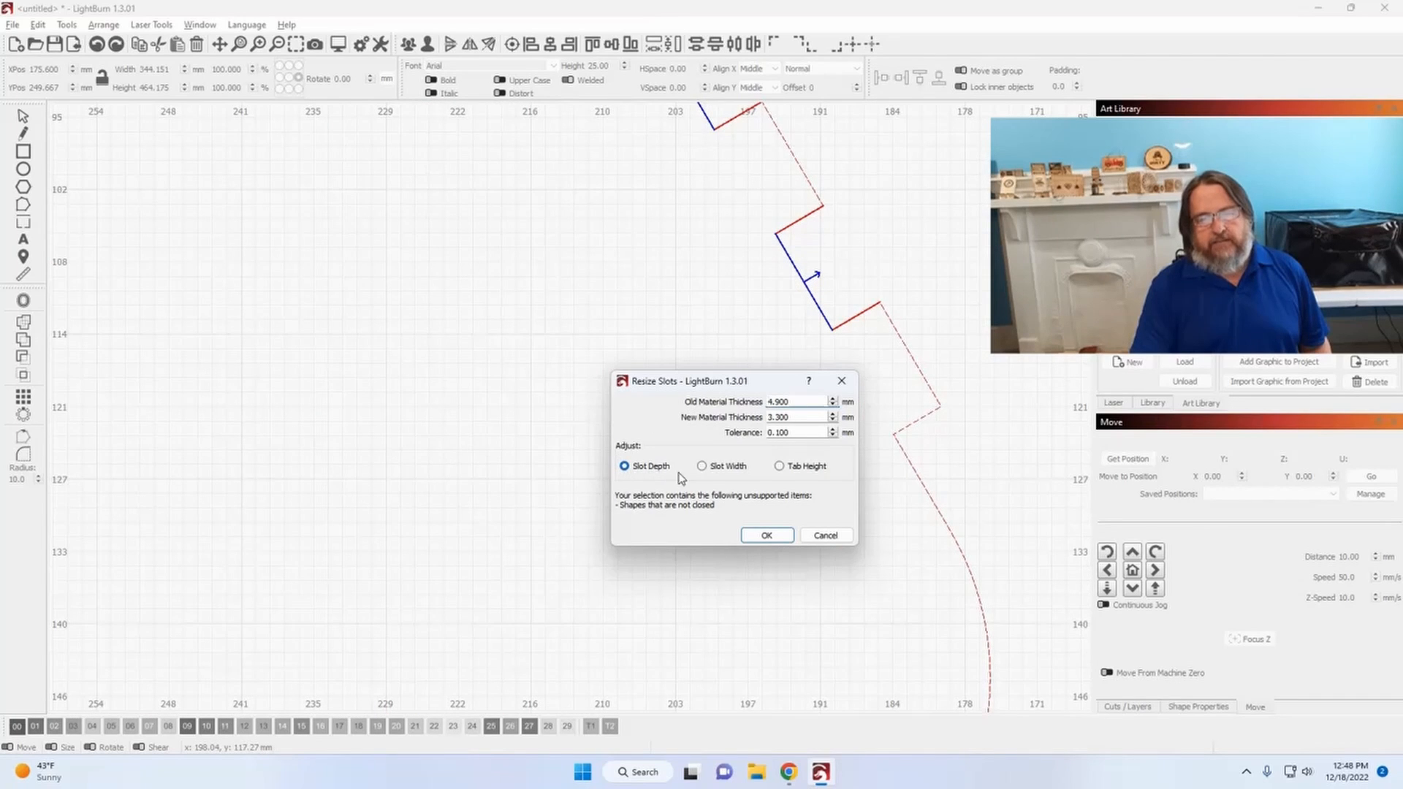
click(702, 467)
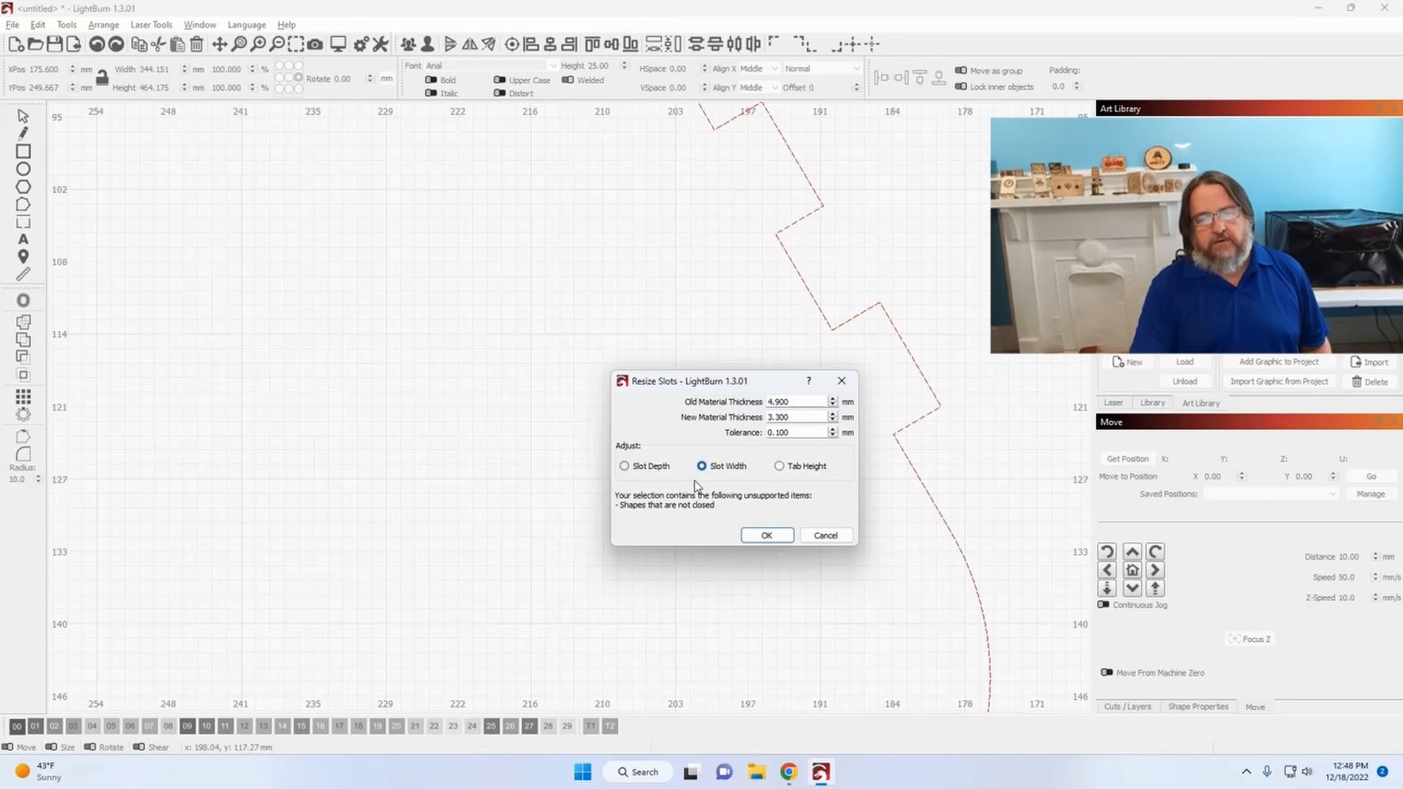
scroll(397, 407, down, 5)
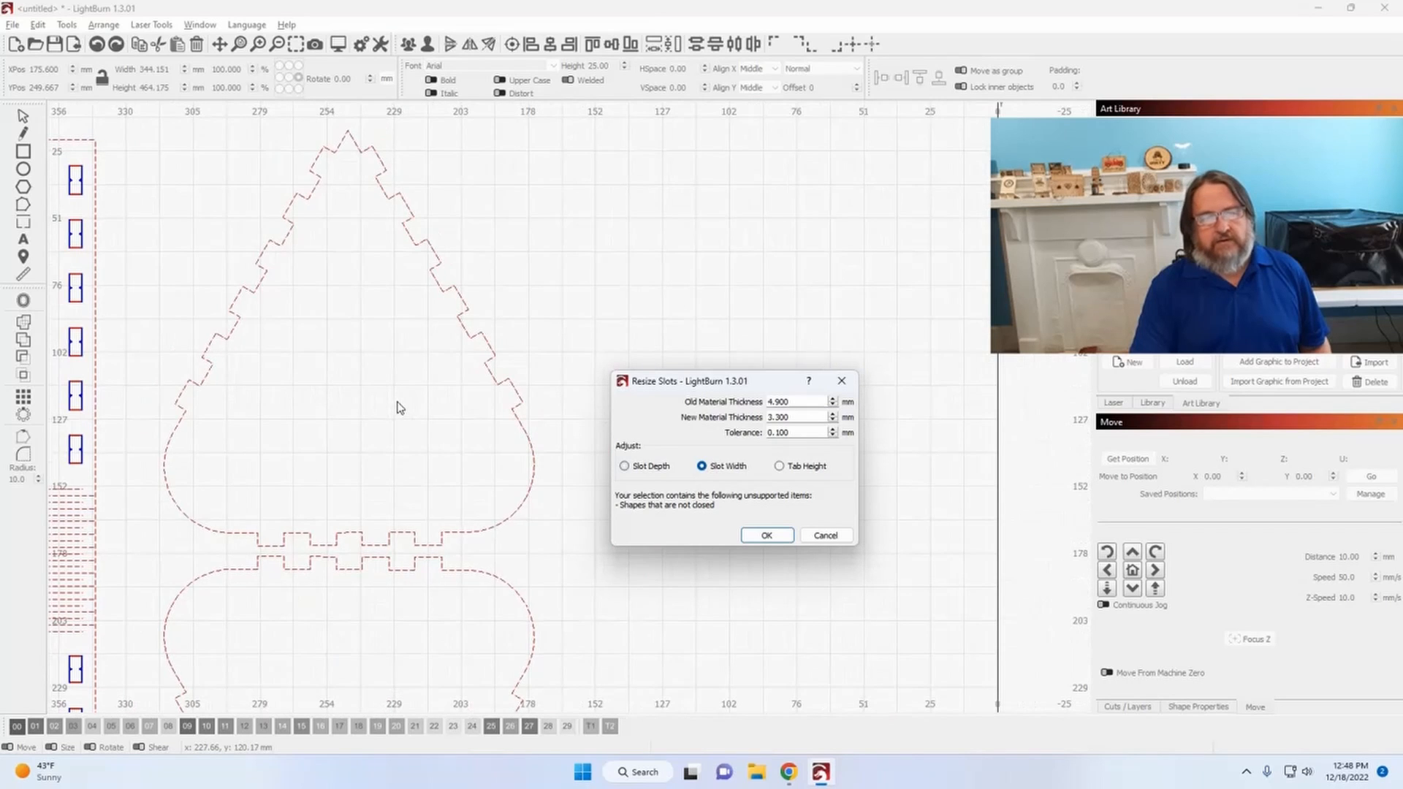
scroll(163, 301, up, 6)
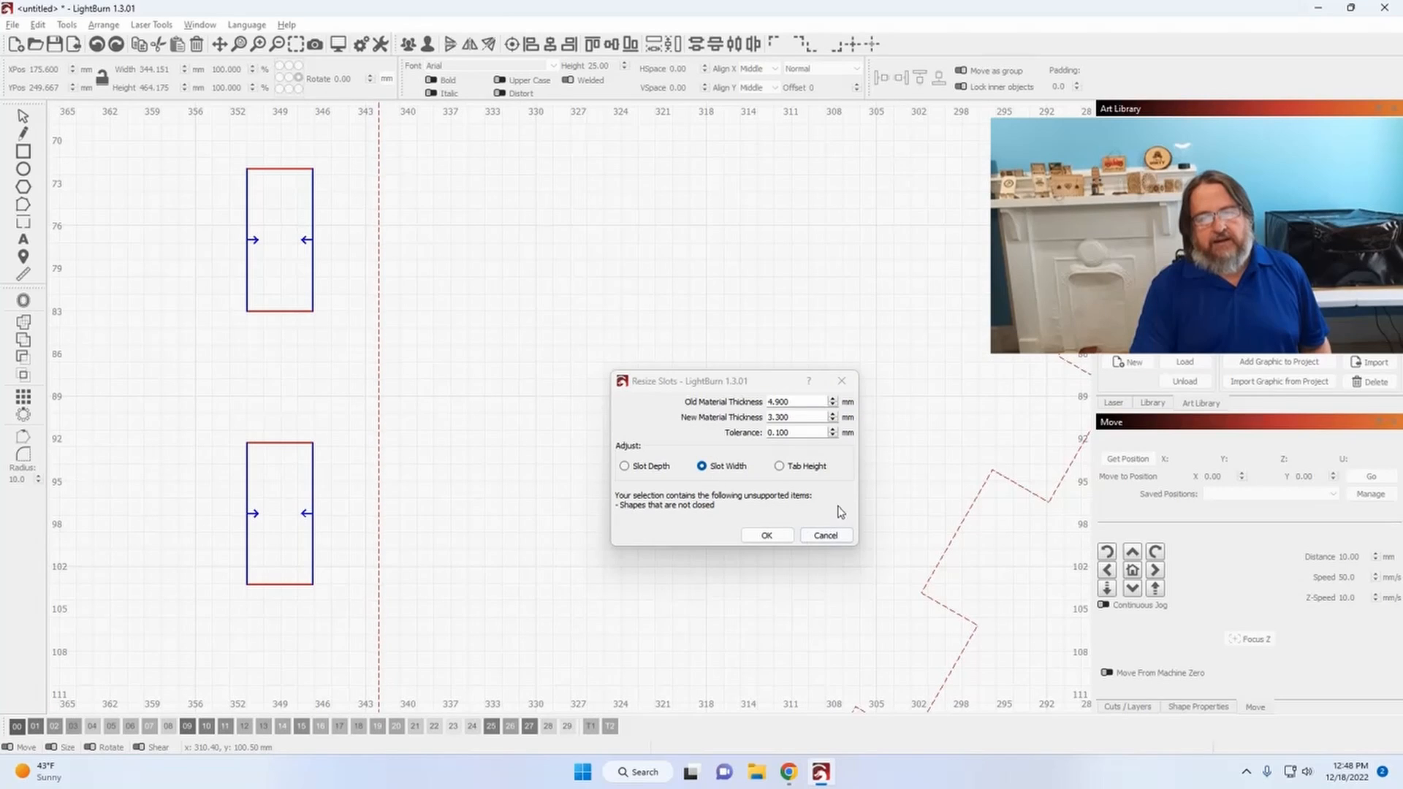
click(779, 467)
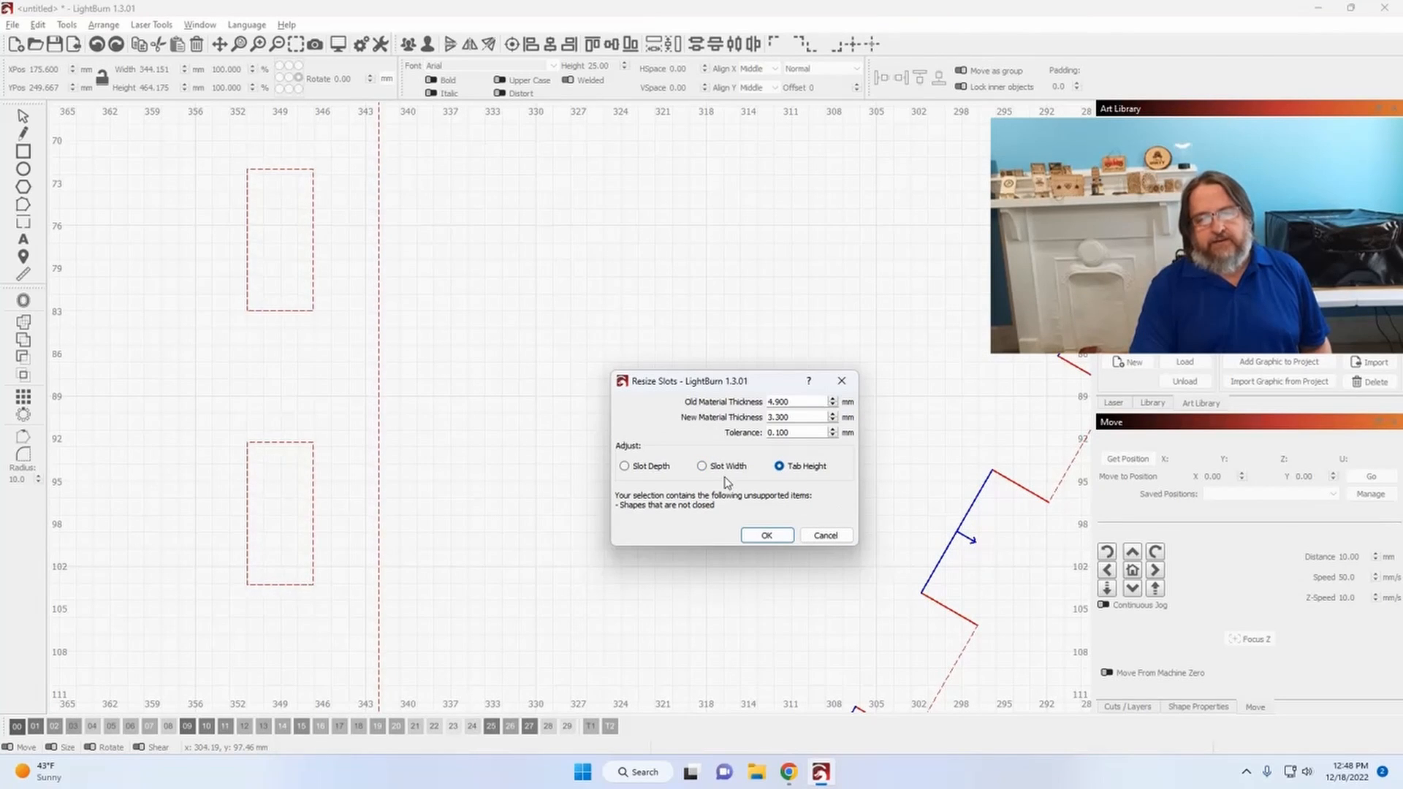
click(705, 469)
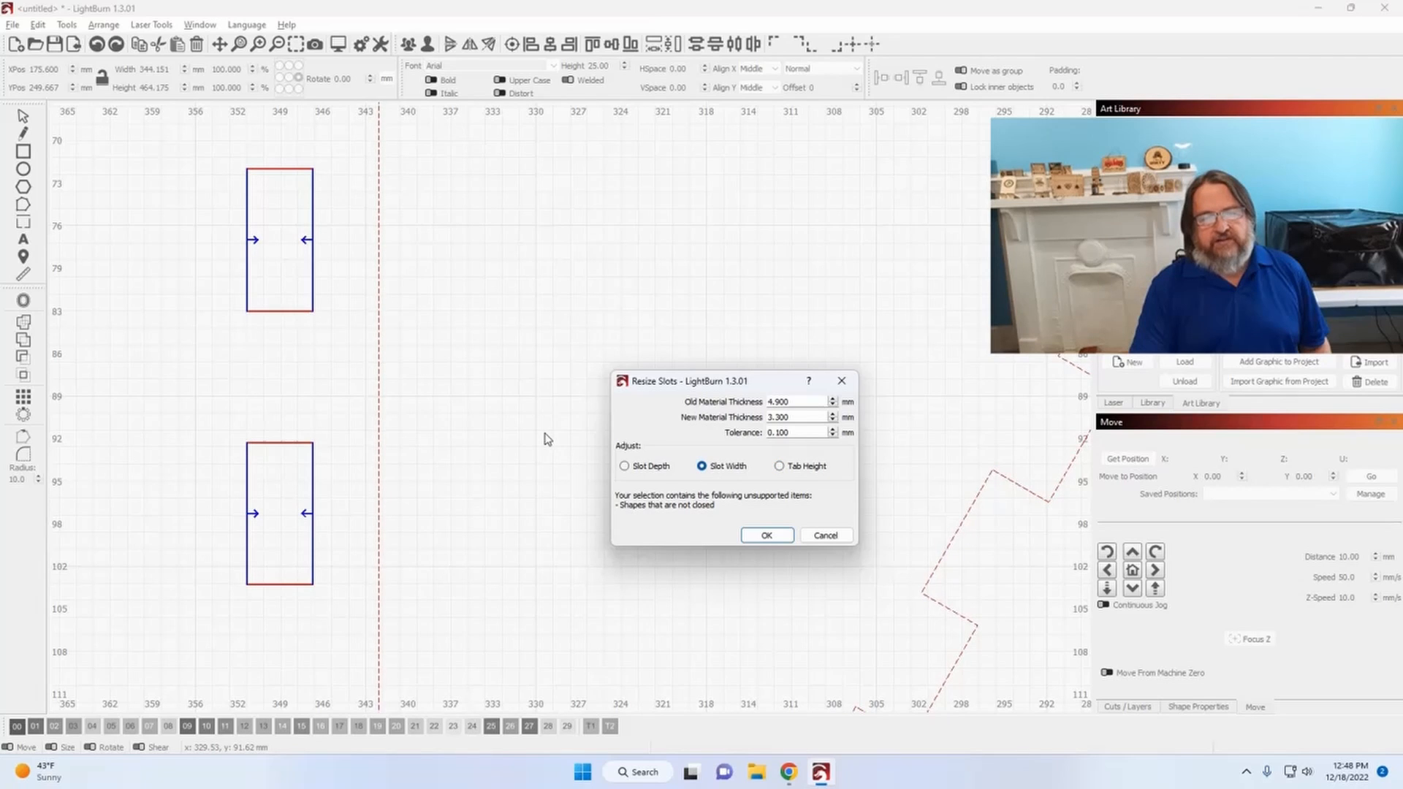
Step: Preview the Slot Width adjustment on the panel's slots with a new material thickness of 10 mm
scroll(551, 439, down, 8)
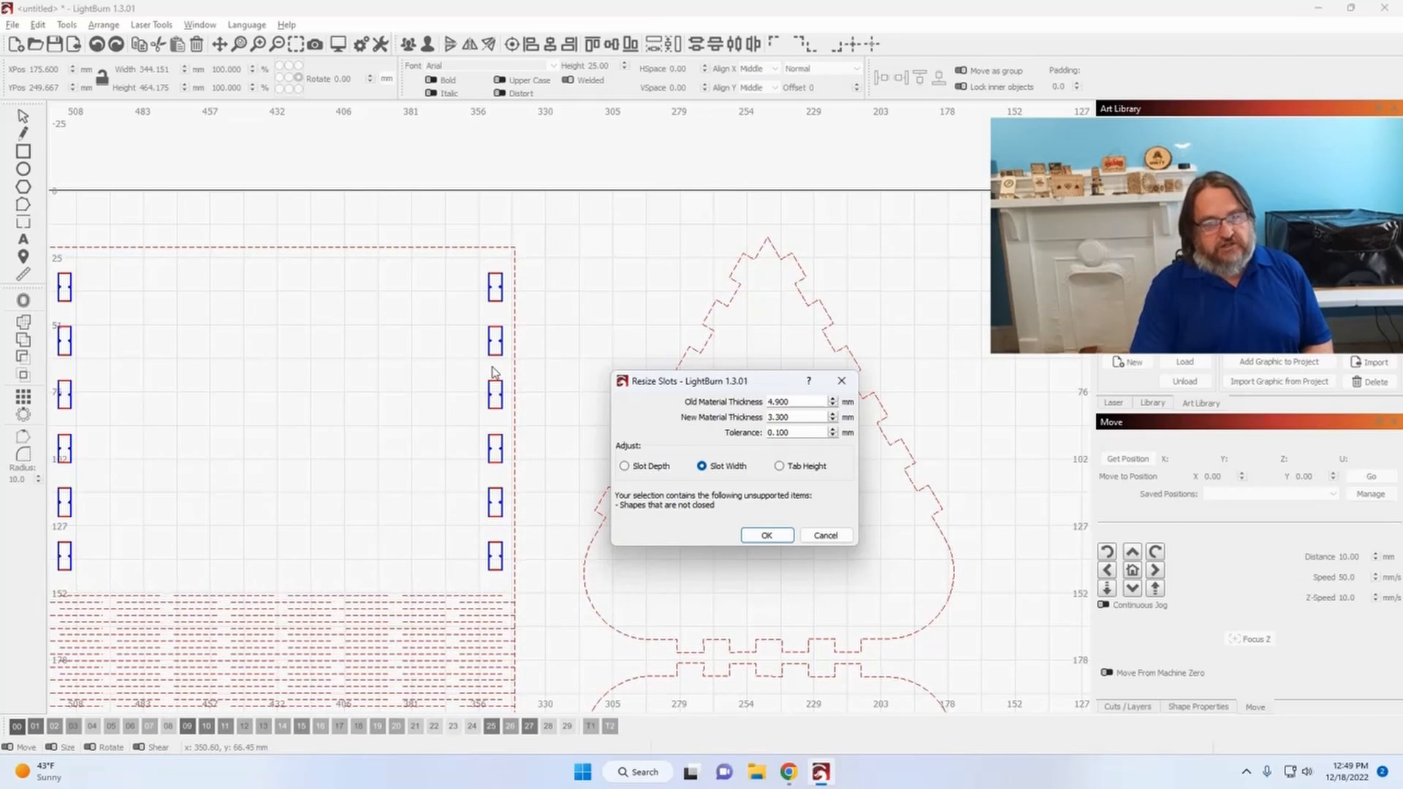
scroll(494, 372, down, 4)
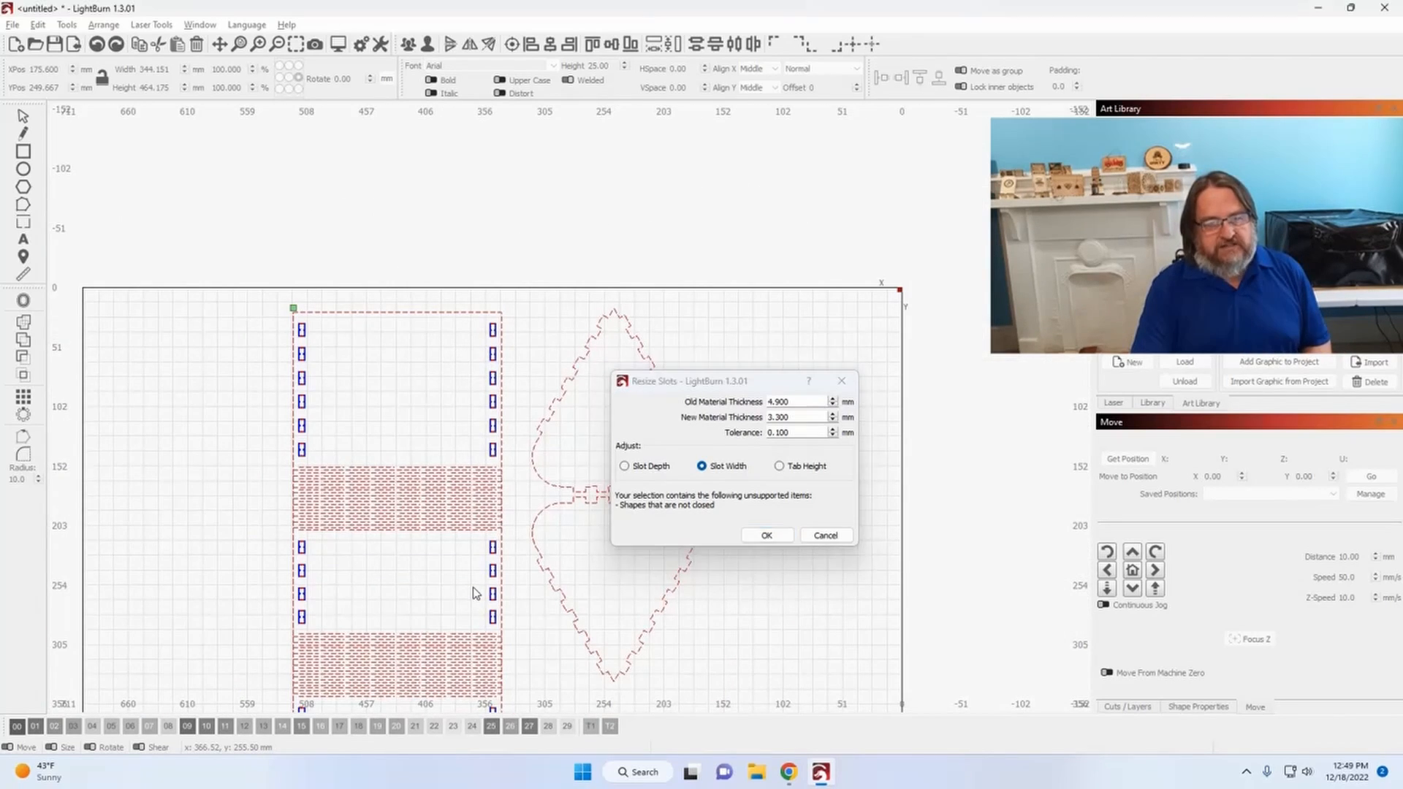
drag(475, 592, 427, 423)
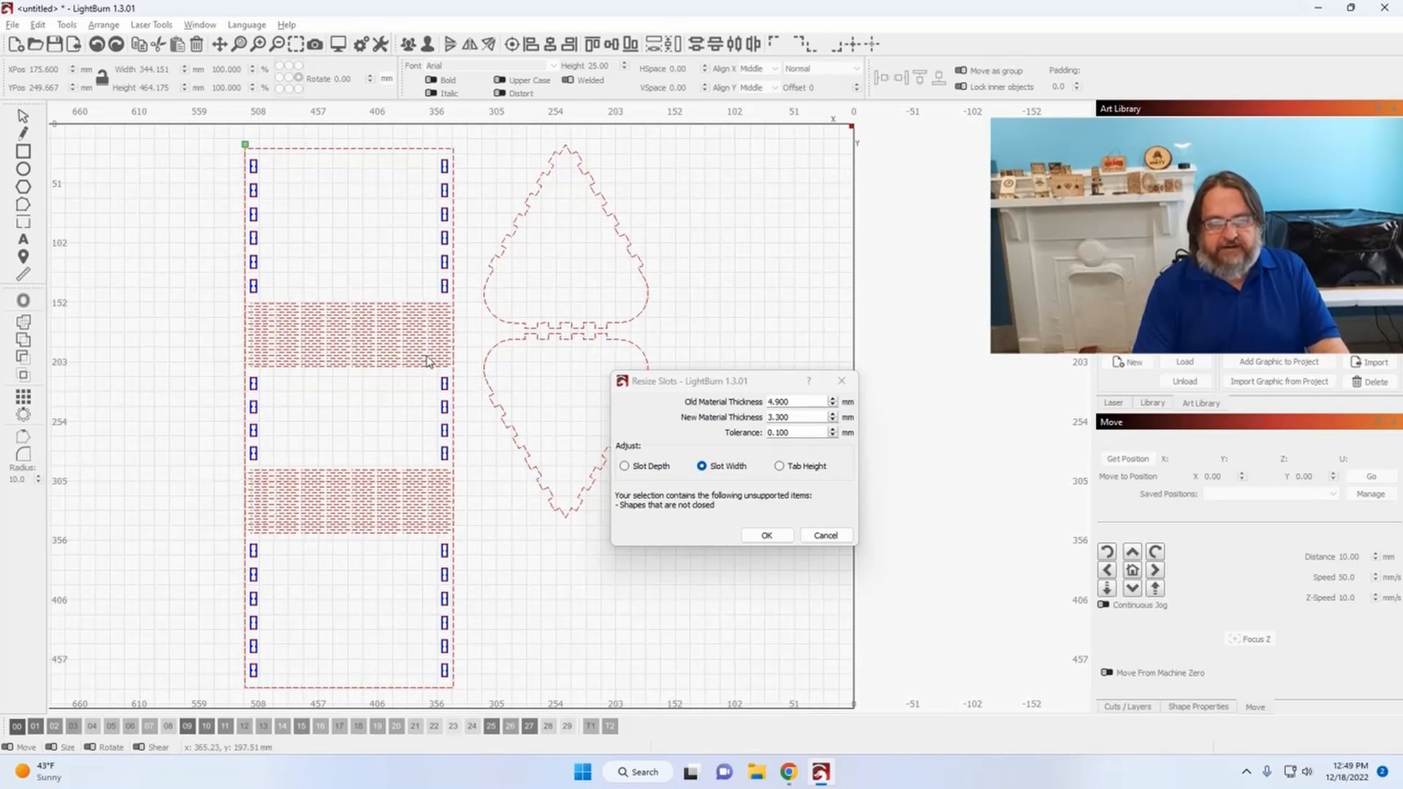
scroll(427, 360, up, 5)
scroll(536, 537, up, 8)
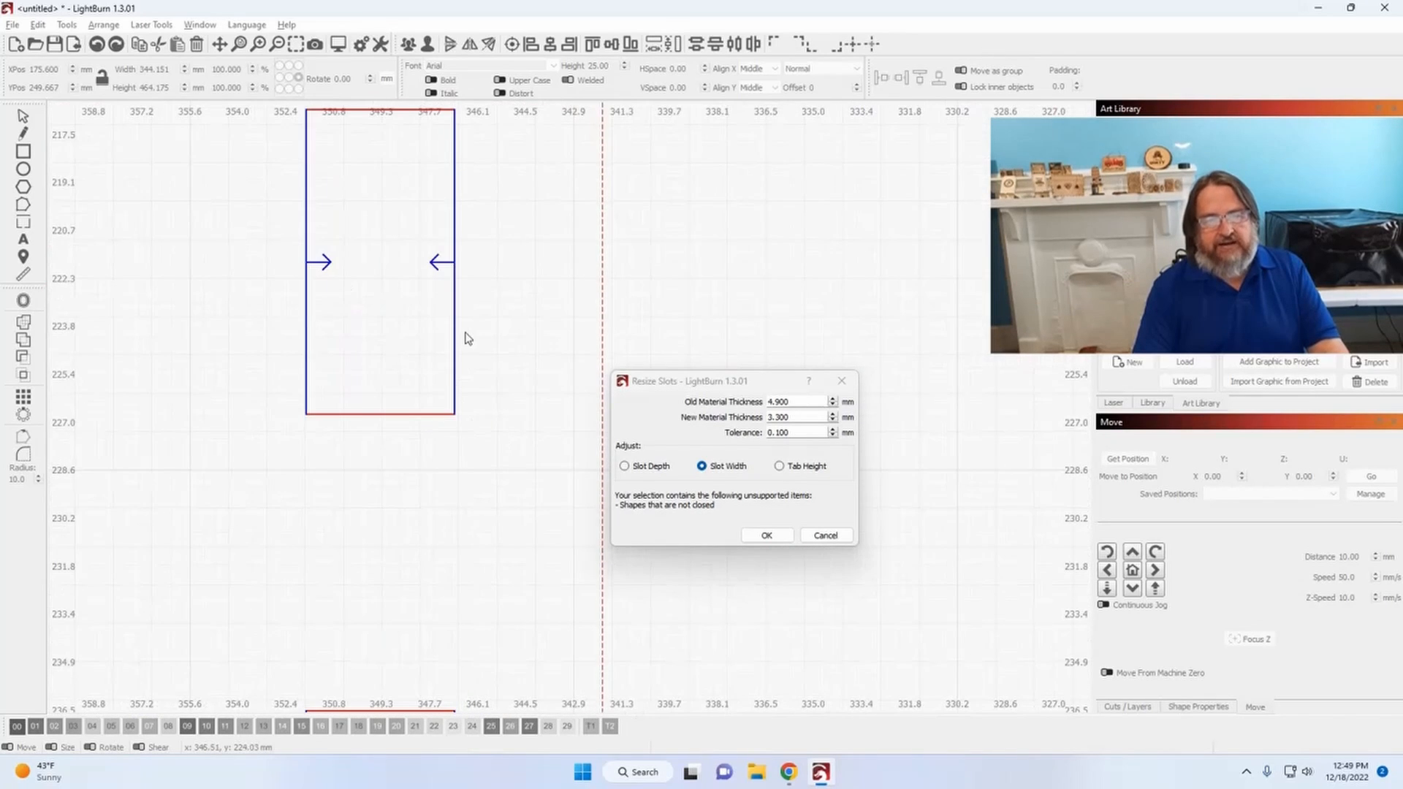
scroll(467, 338, down, 1)
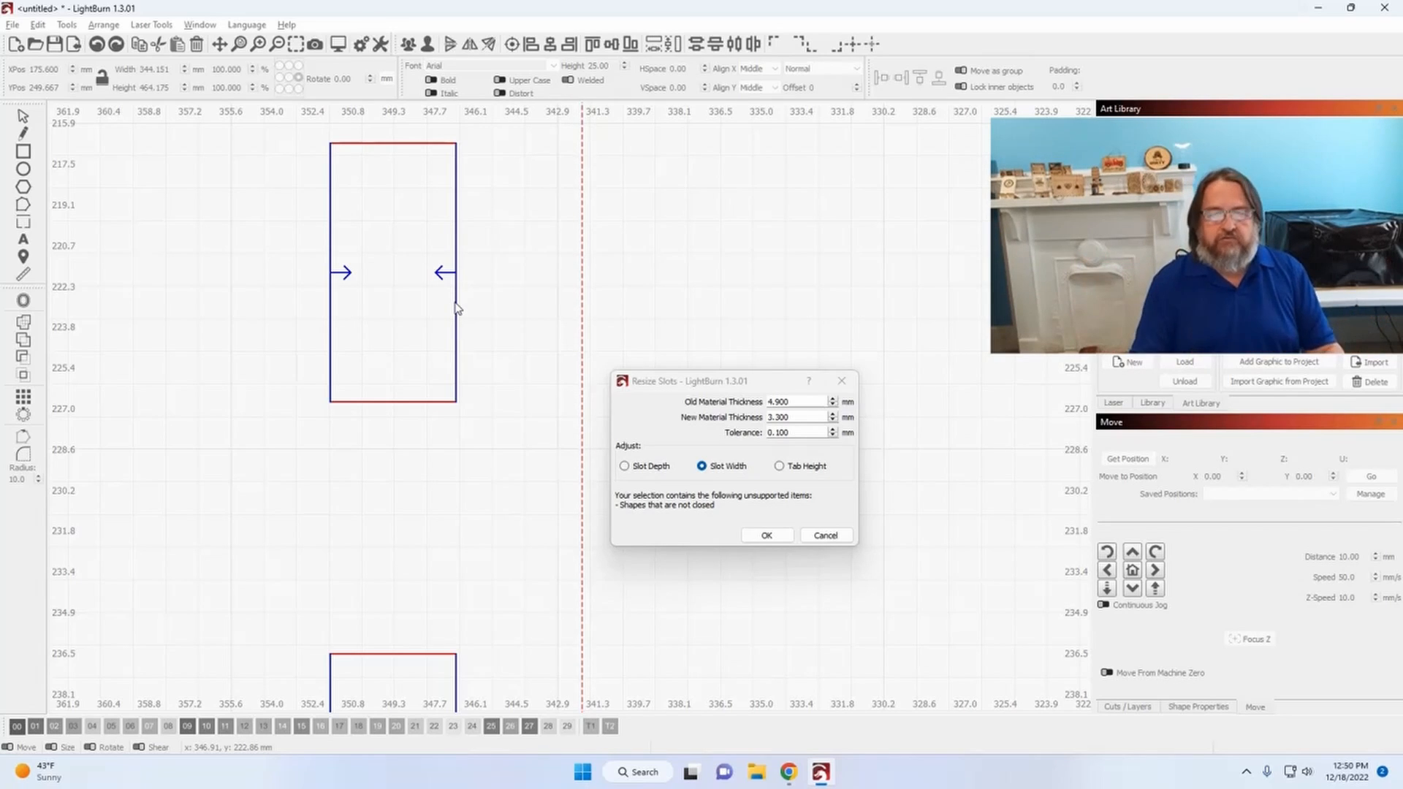
click(794, 419)
drag(794, 419, 725, 419)
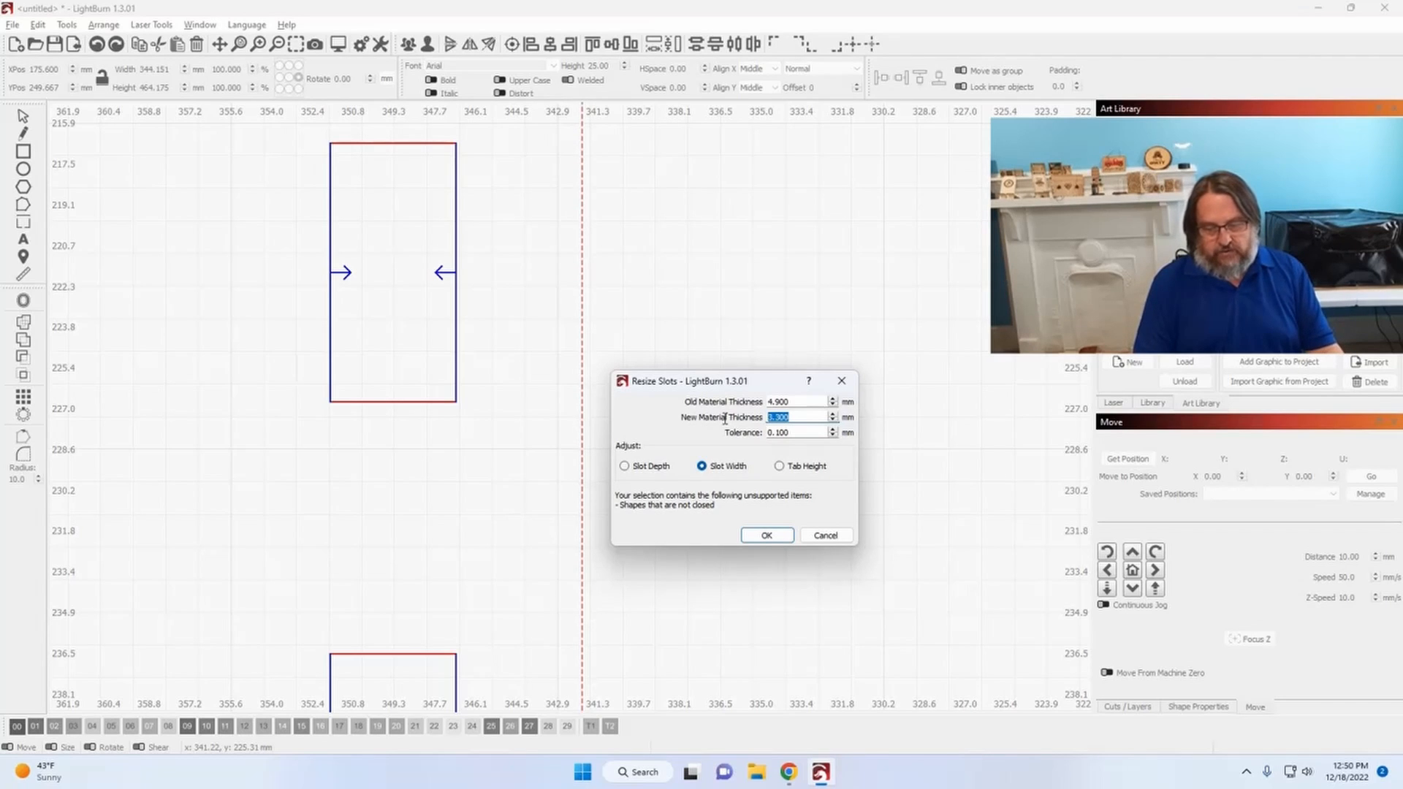
text(10)
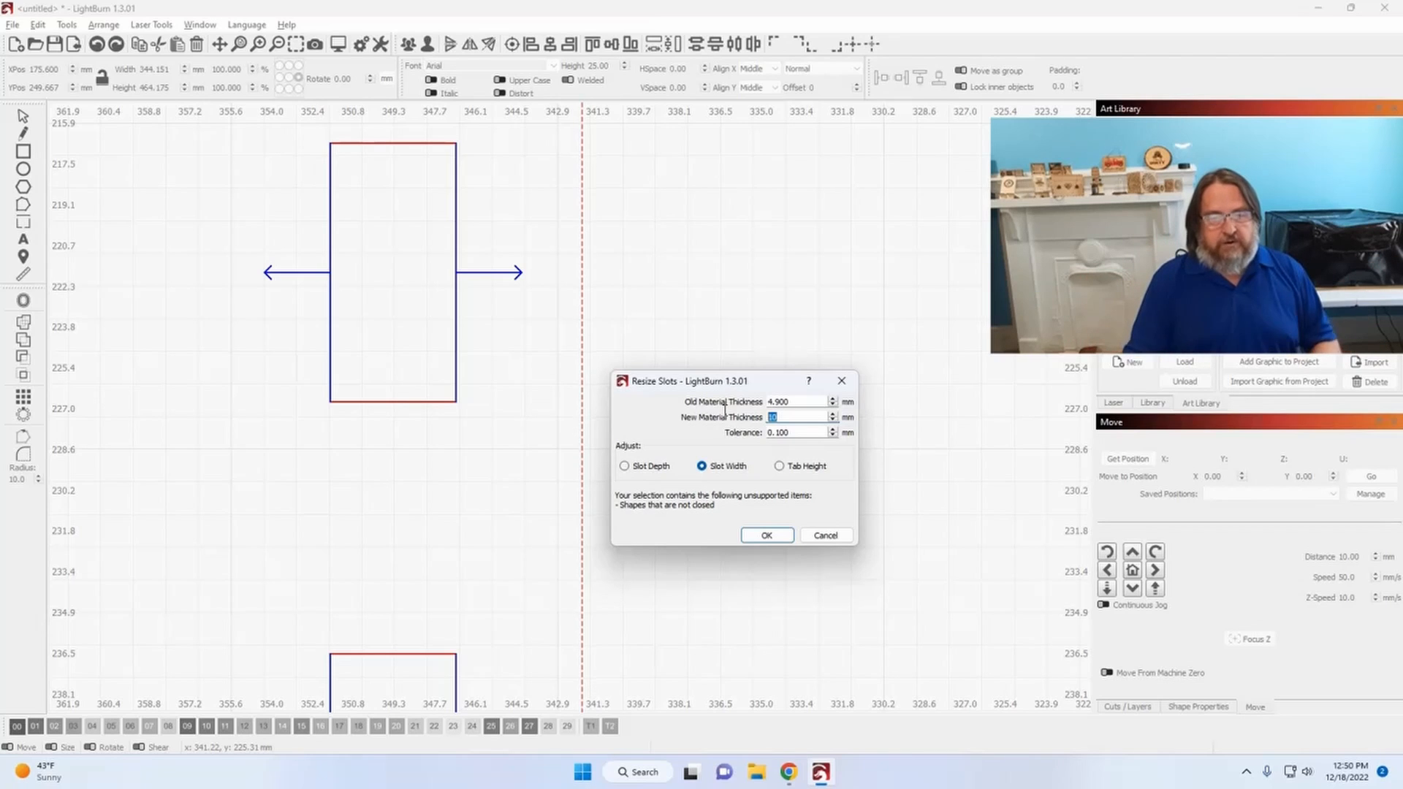
Step: Set the new material thickness to 3.3 mm, apply the Slot Width resize and check the resized slots across the design
text(3.3)
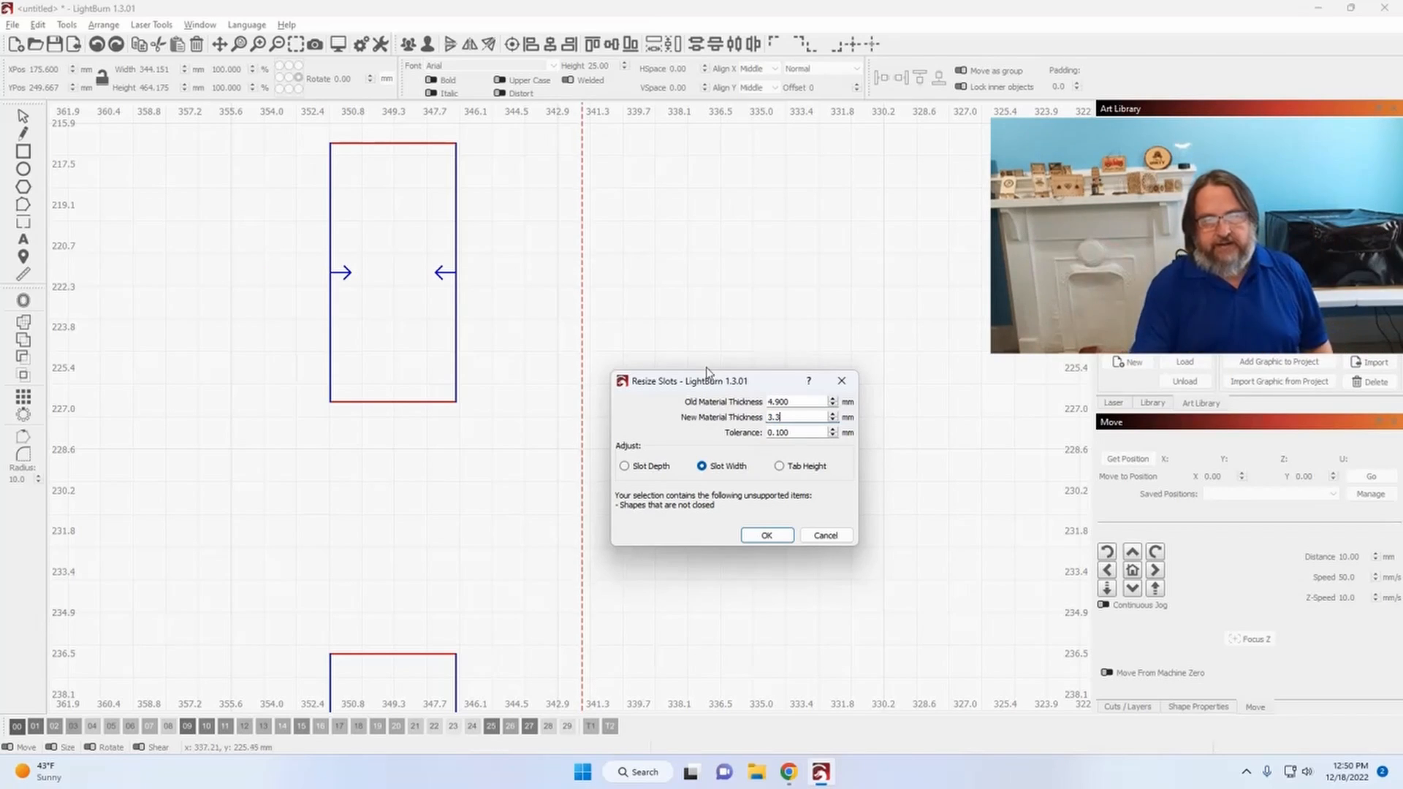
click(763, 535)
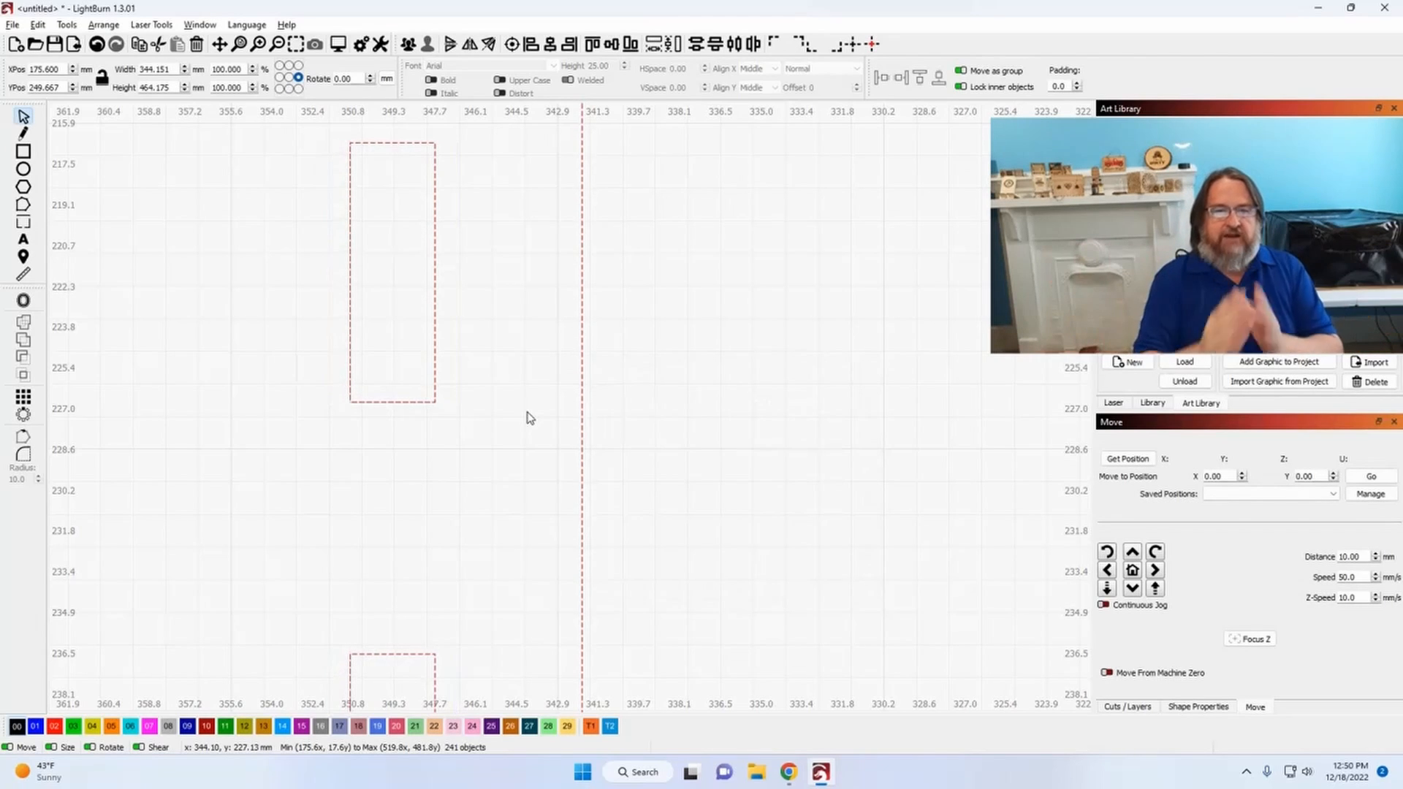
scroll(530, 418, down, 2)
scroll(530, 418, down, 7)
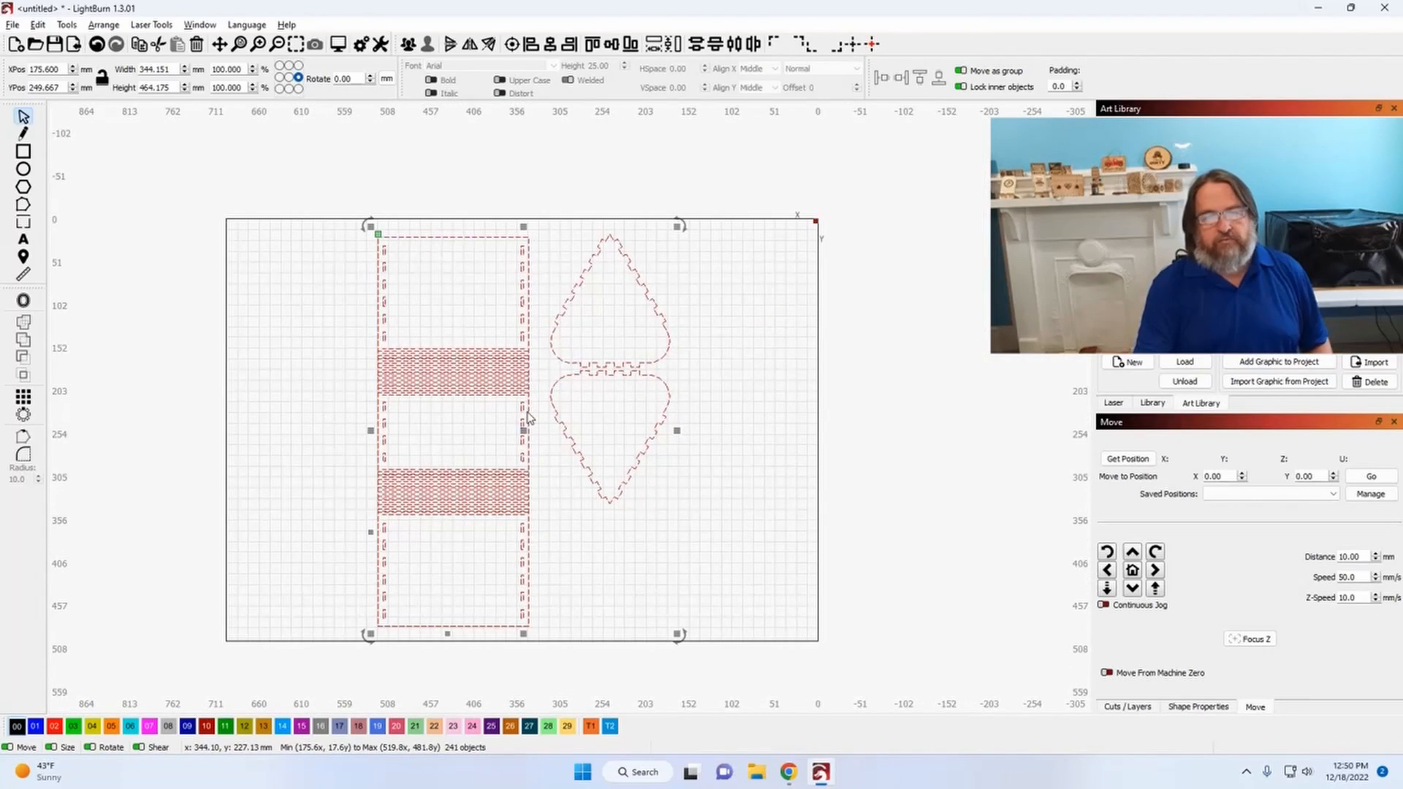
scroll(530, 418, up, 8)
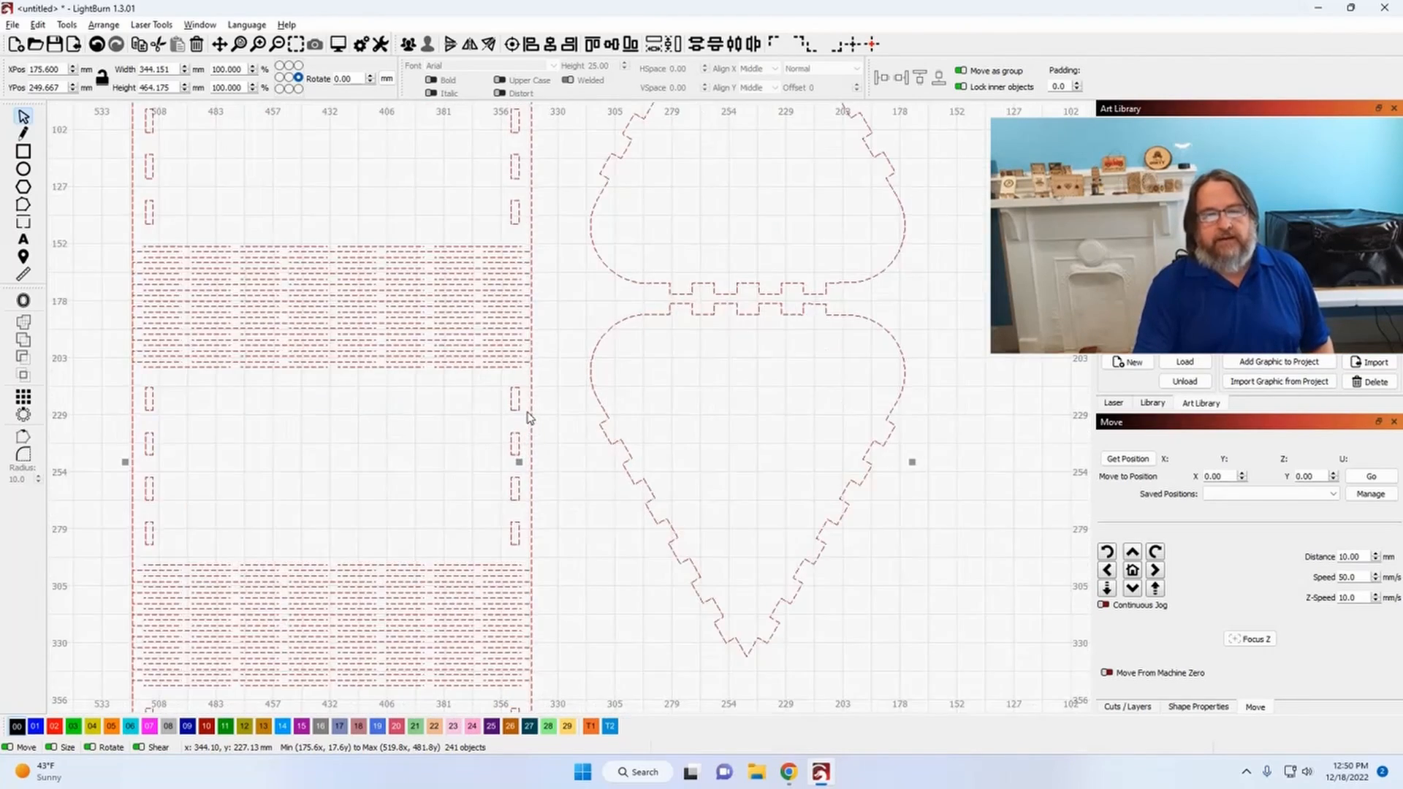
scroll(529, 418, down, 5)
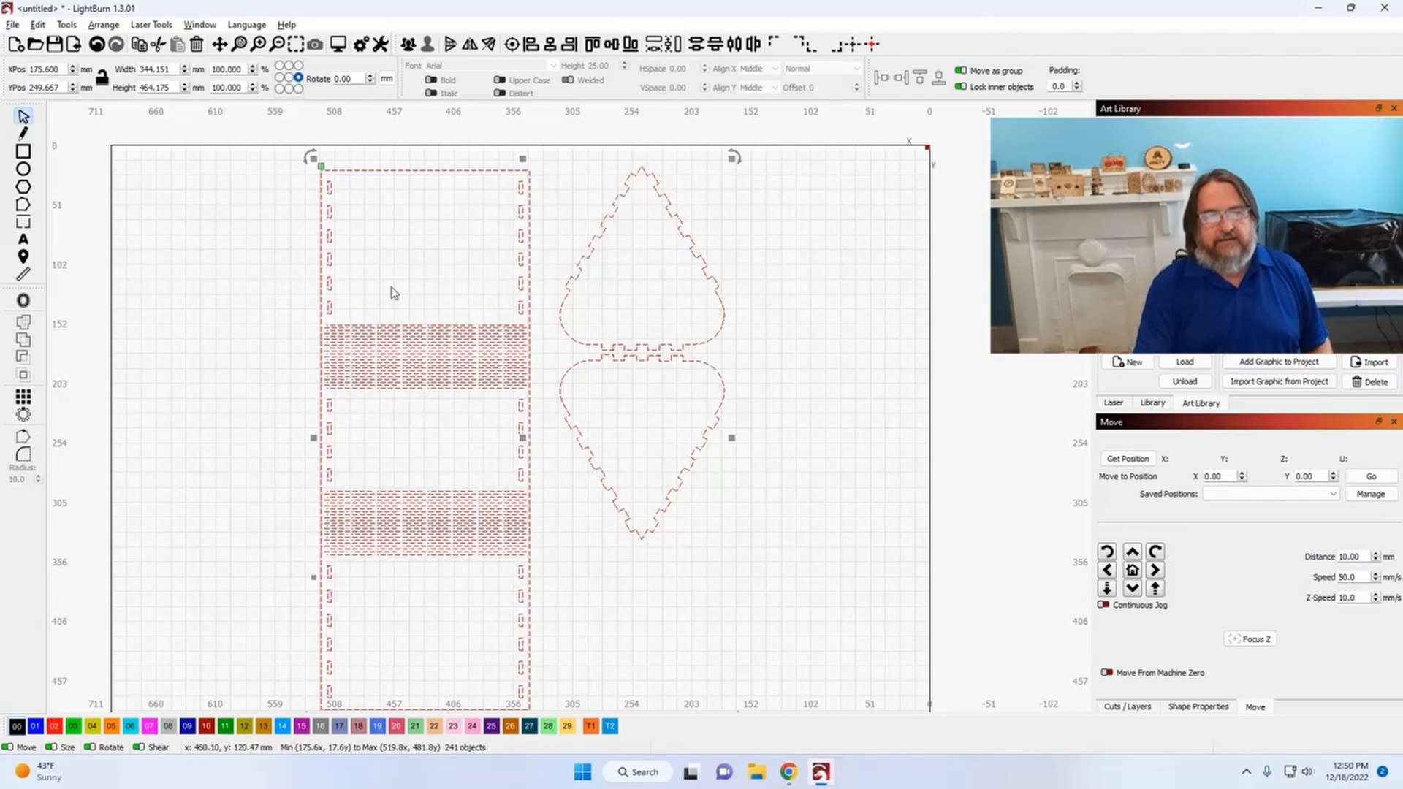
Step: Start Resize Slots again on all shapes and examine the Slot Depth preview where the two side pieces face each other
click(66, 24)
click(106, 402)
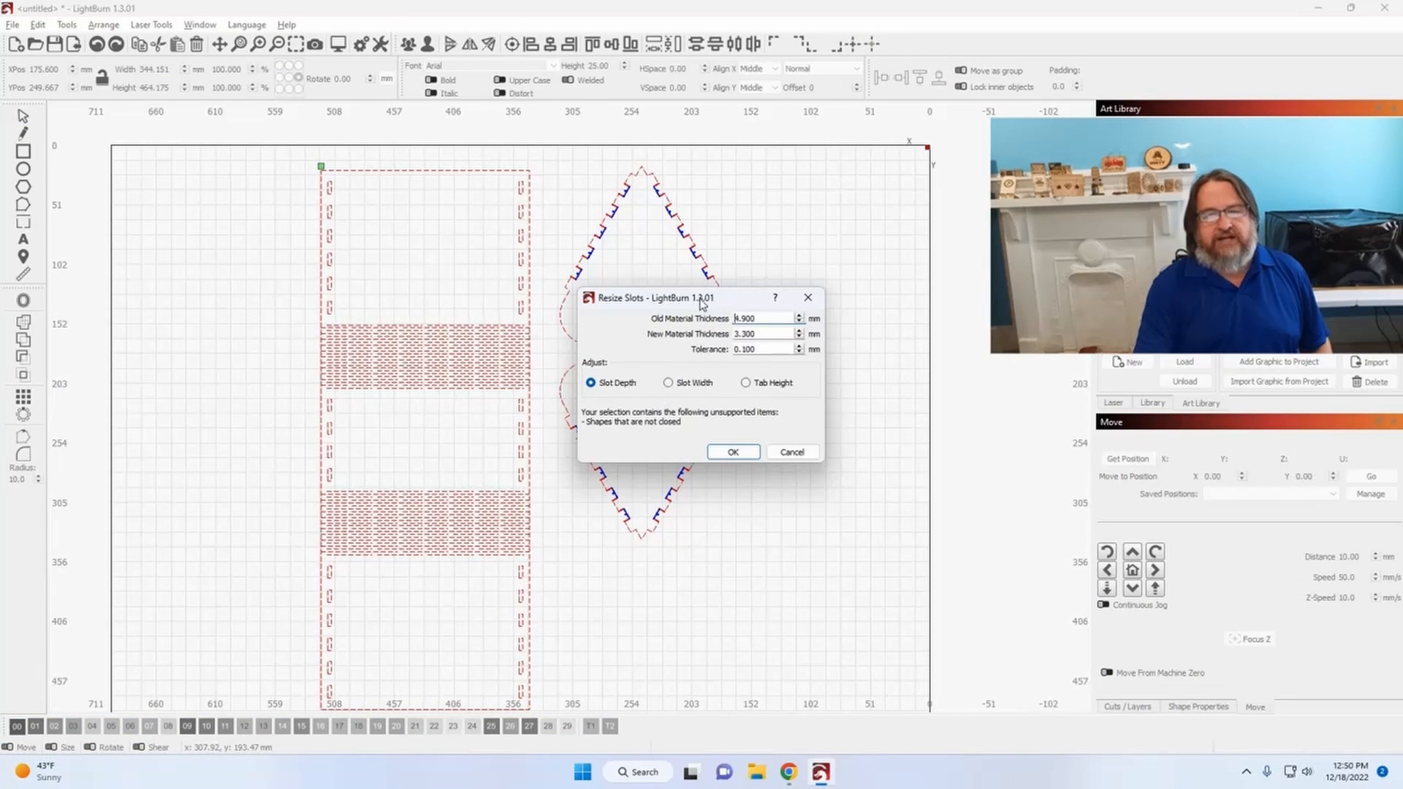
drag(702, 305, 880, 247)
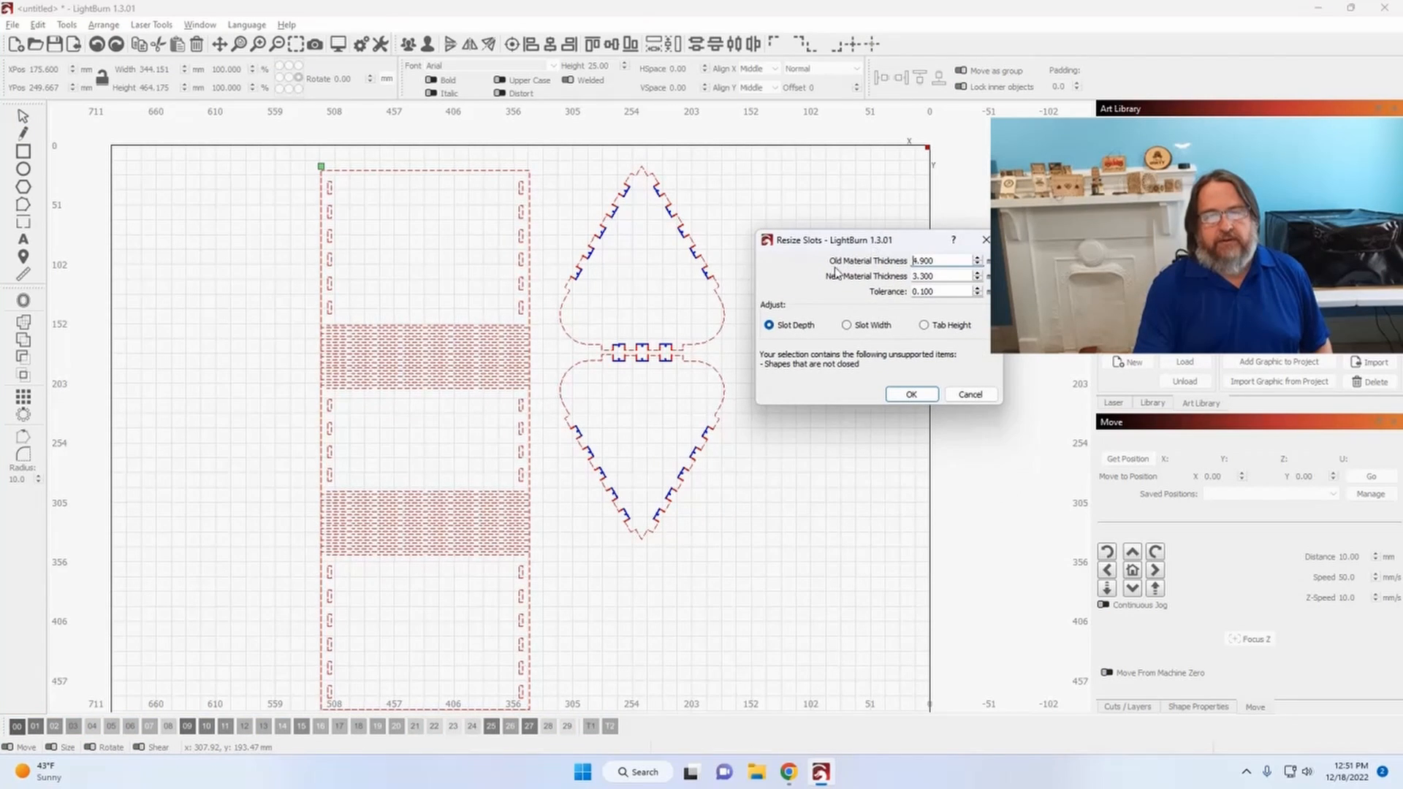
scroll(694, 281, up, 6)
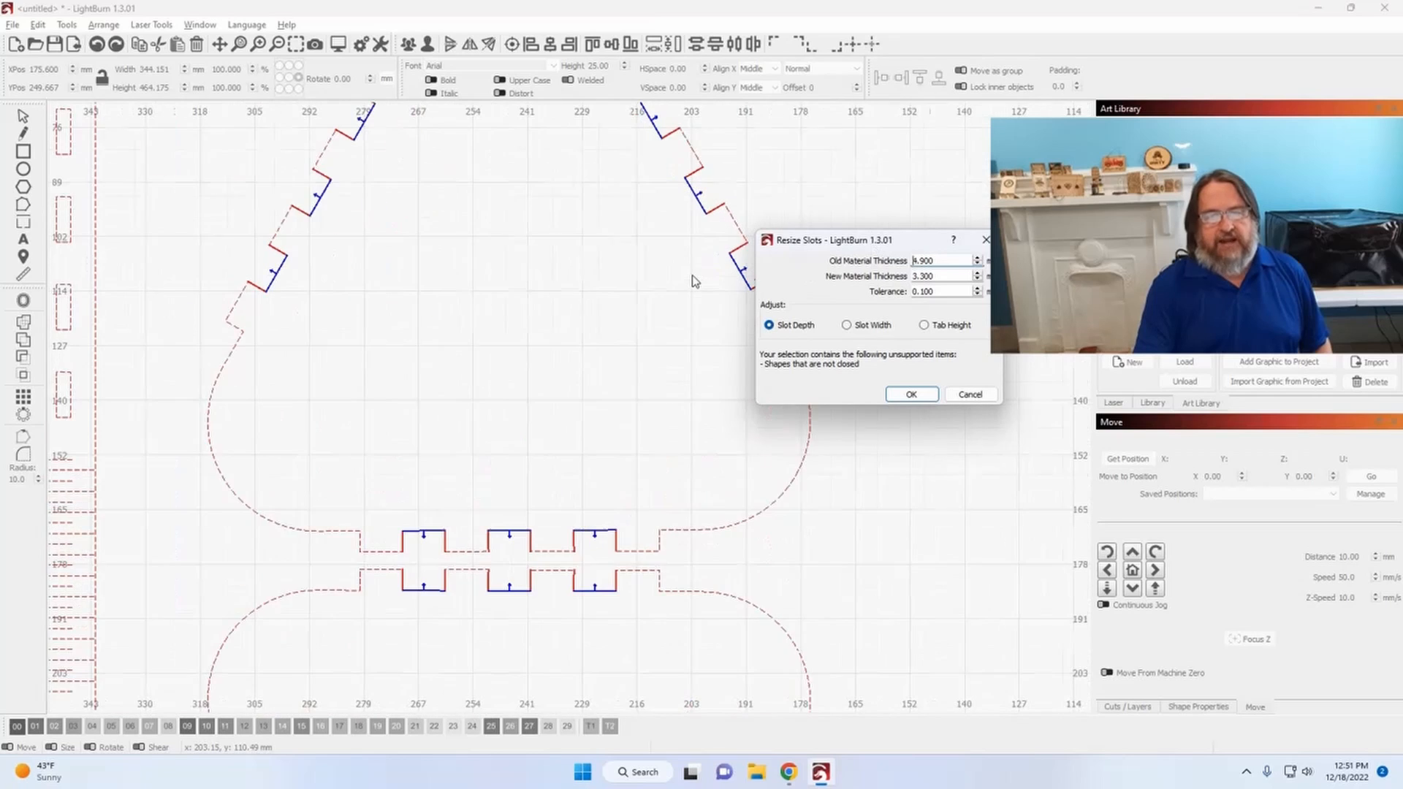
scroll(694, 281, up, 1)
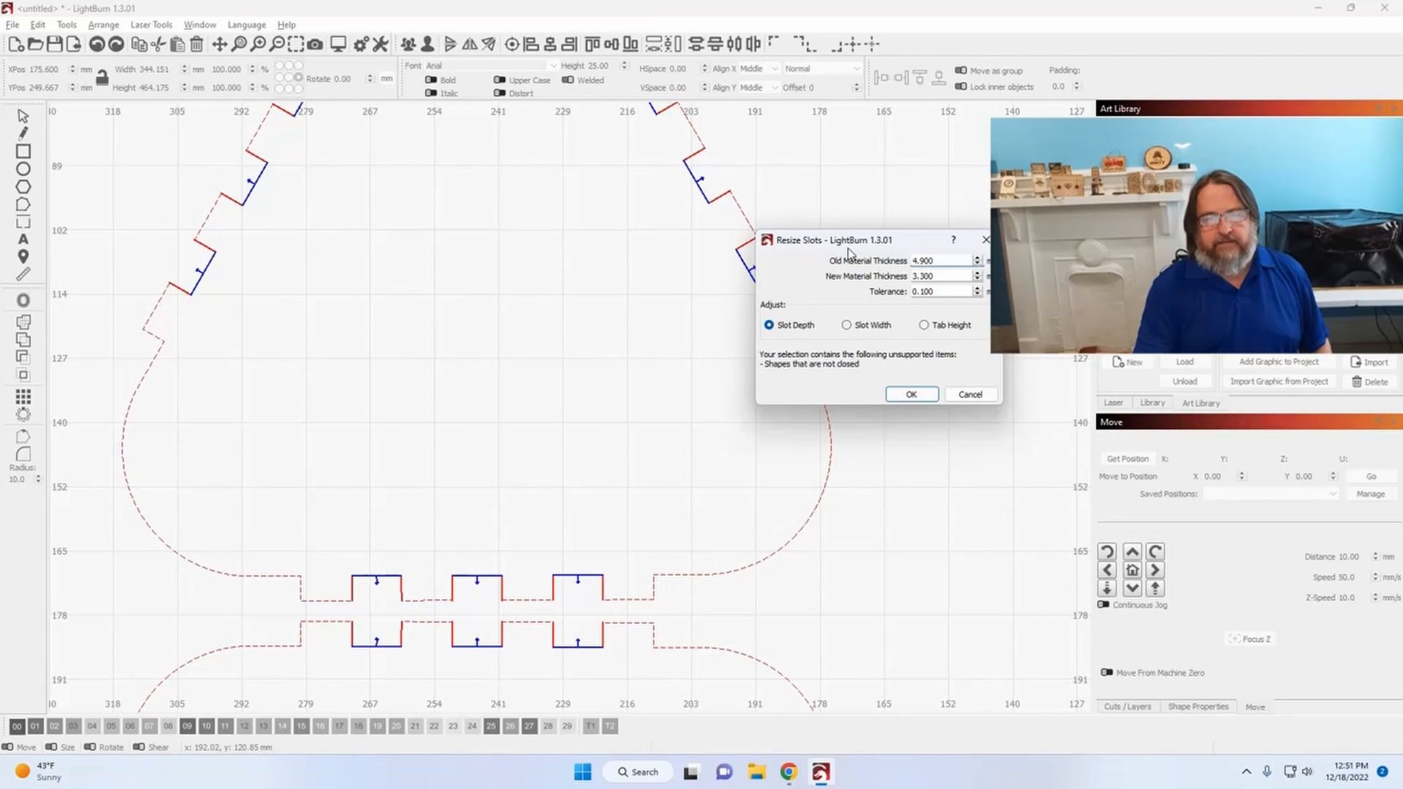
drag(848, 249, 439, 393)
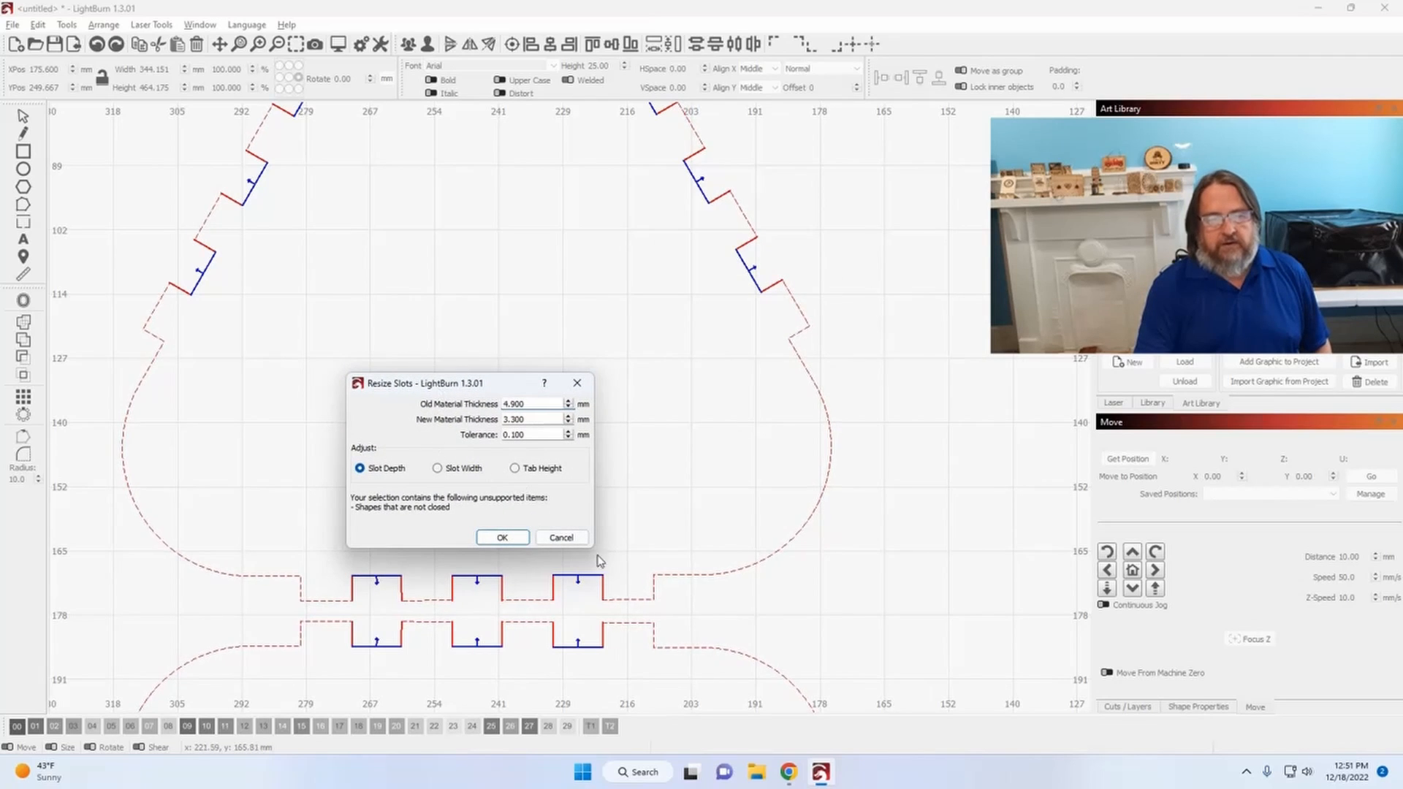
scroll(638, 560, up, 3)
scroll(638, 560, up, 1)
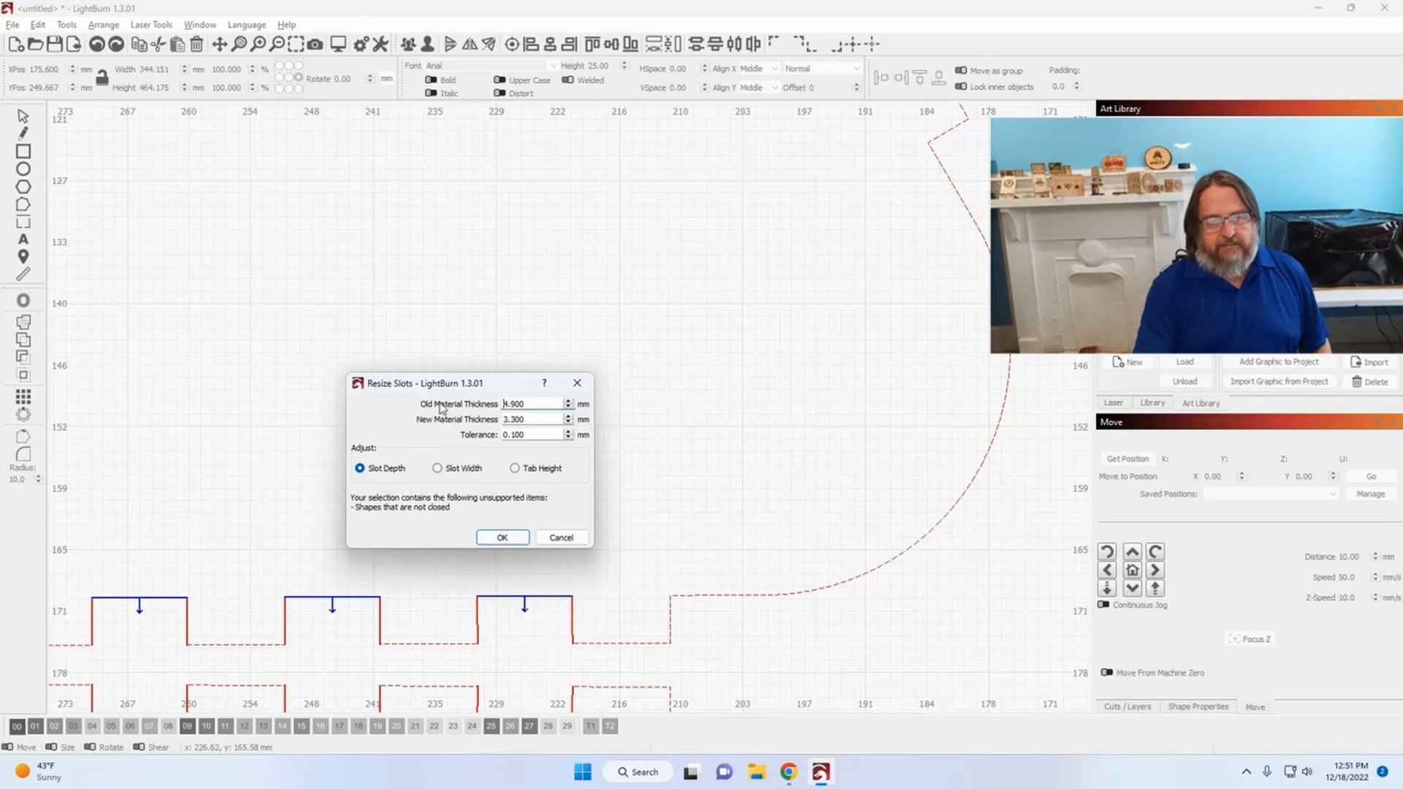
drag(451, 385, 389, 178)
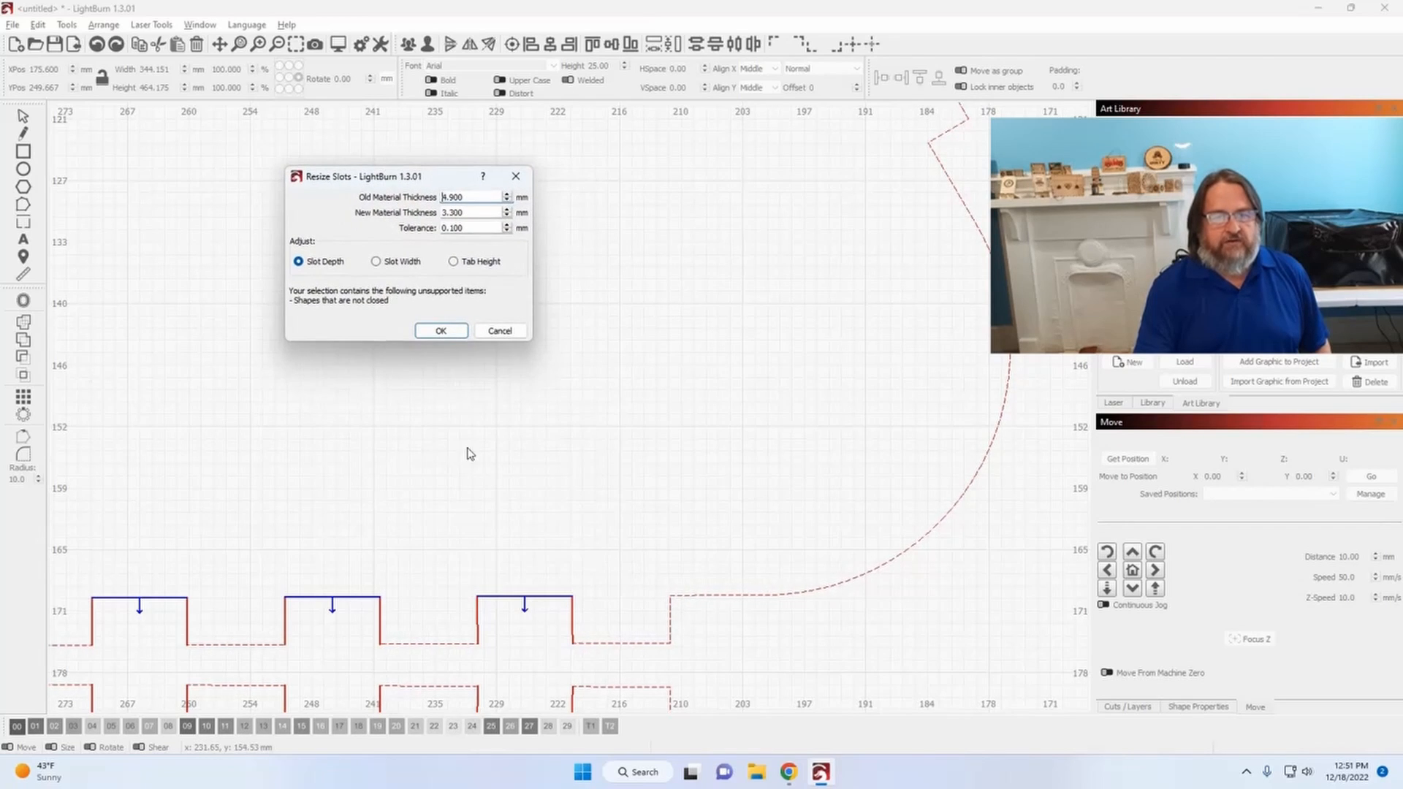
drag(411, 508, 462, 370)
drag(470, 310, 630, 285)
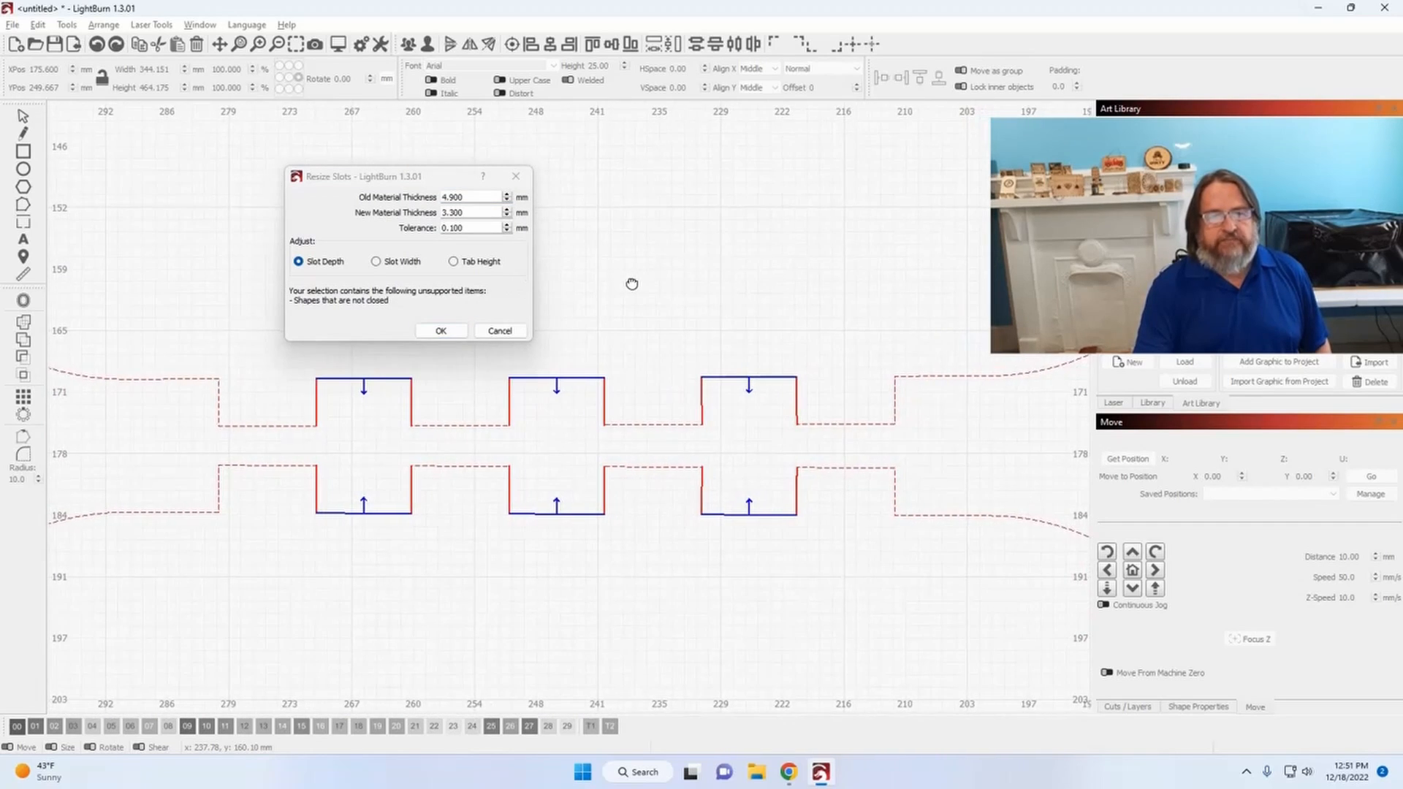
Step: Compare the Slot Width, Tab Height and Slot Depth previews on the side pieces' facing tabs, then leave Resize Slots without applying it
click(384, 265)
click(454, 263)
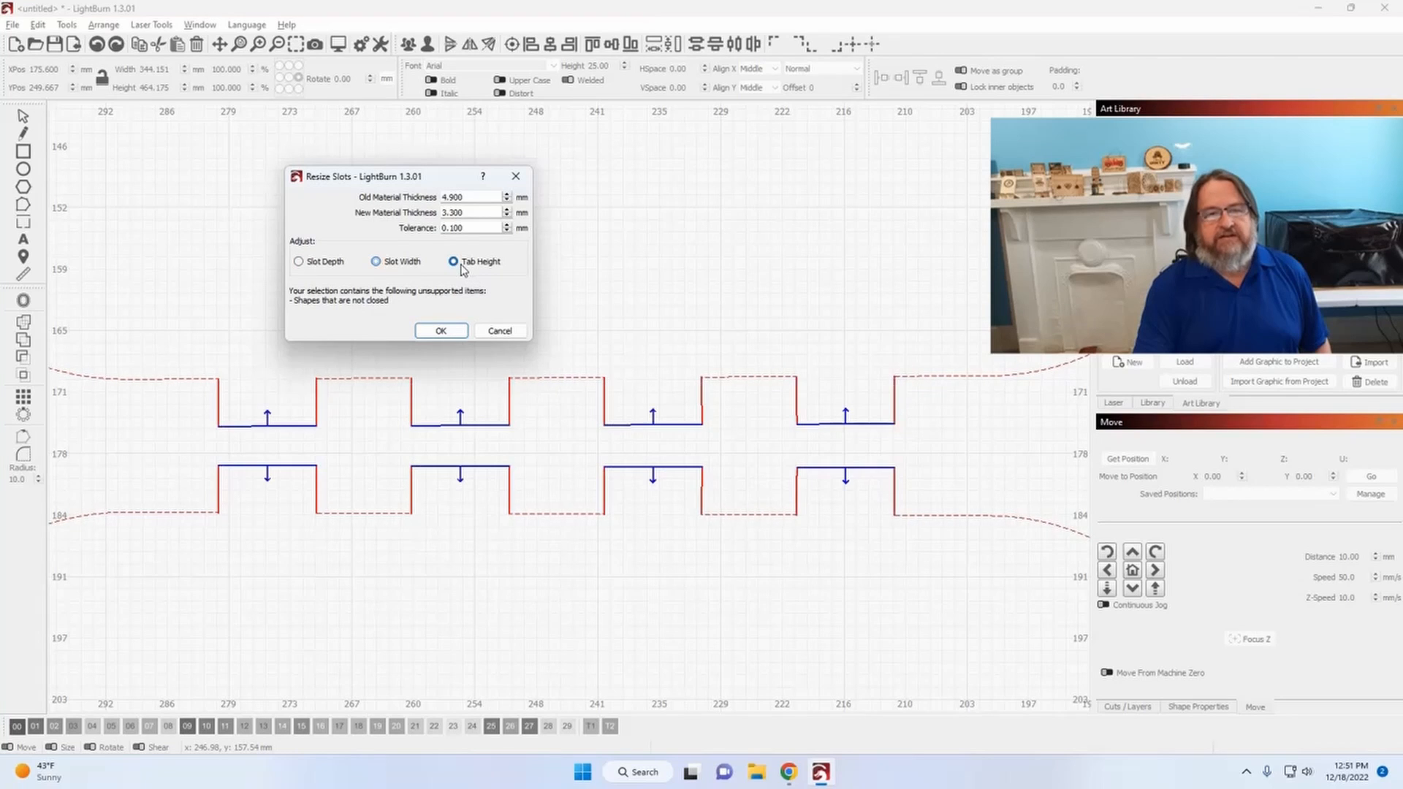
click(297, 263)
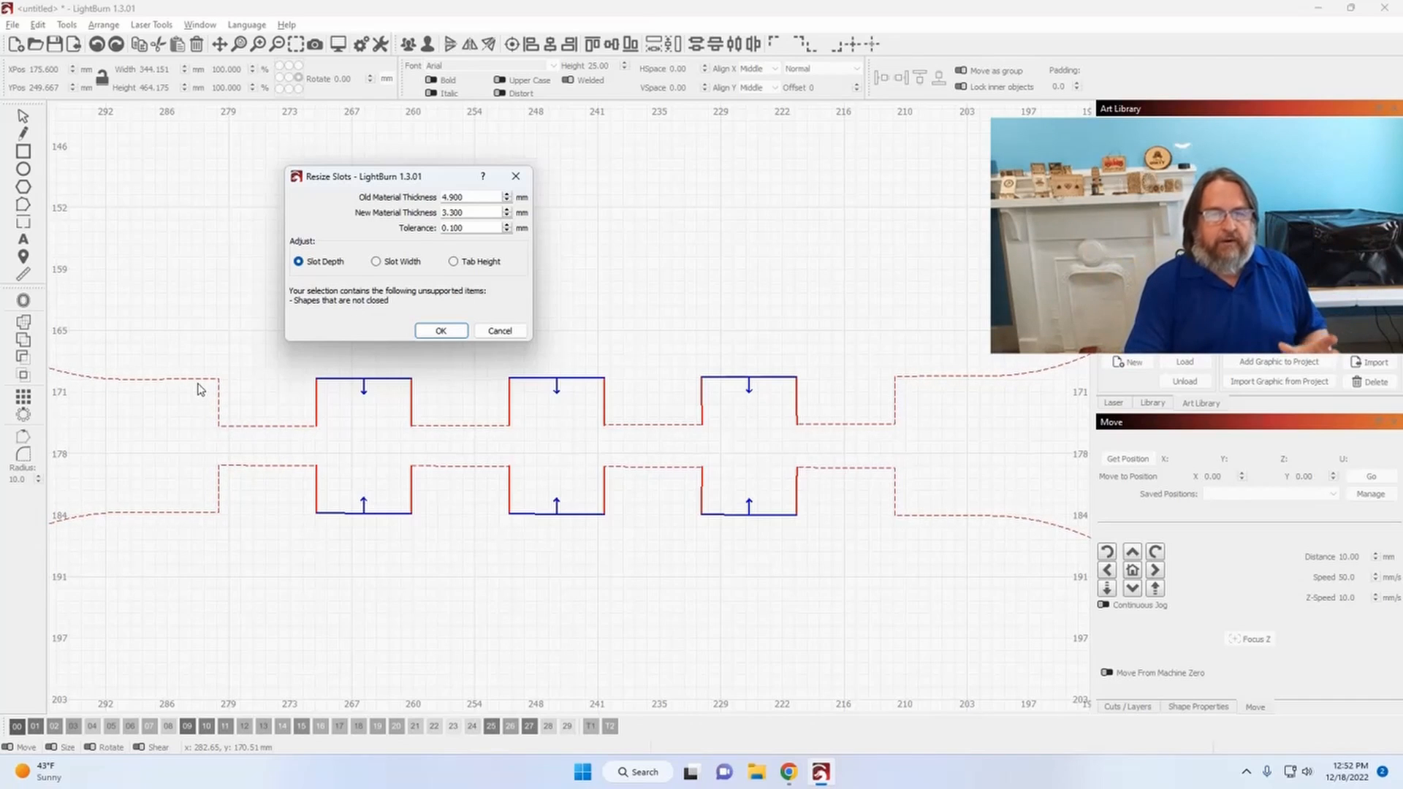
click(454, 263)
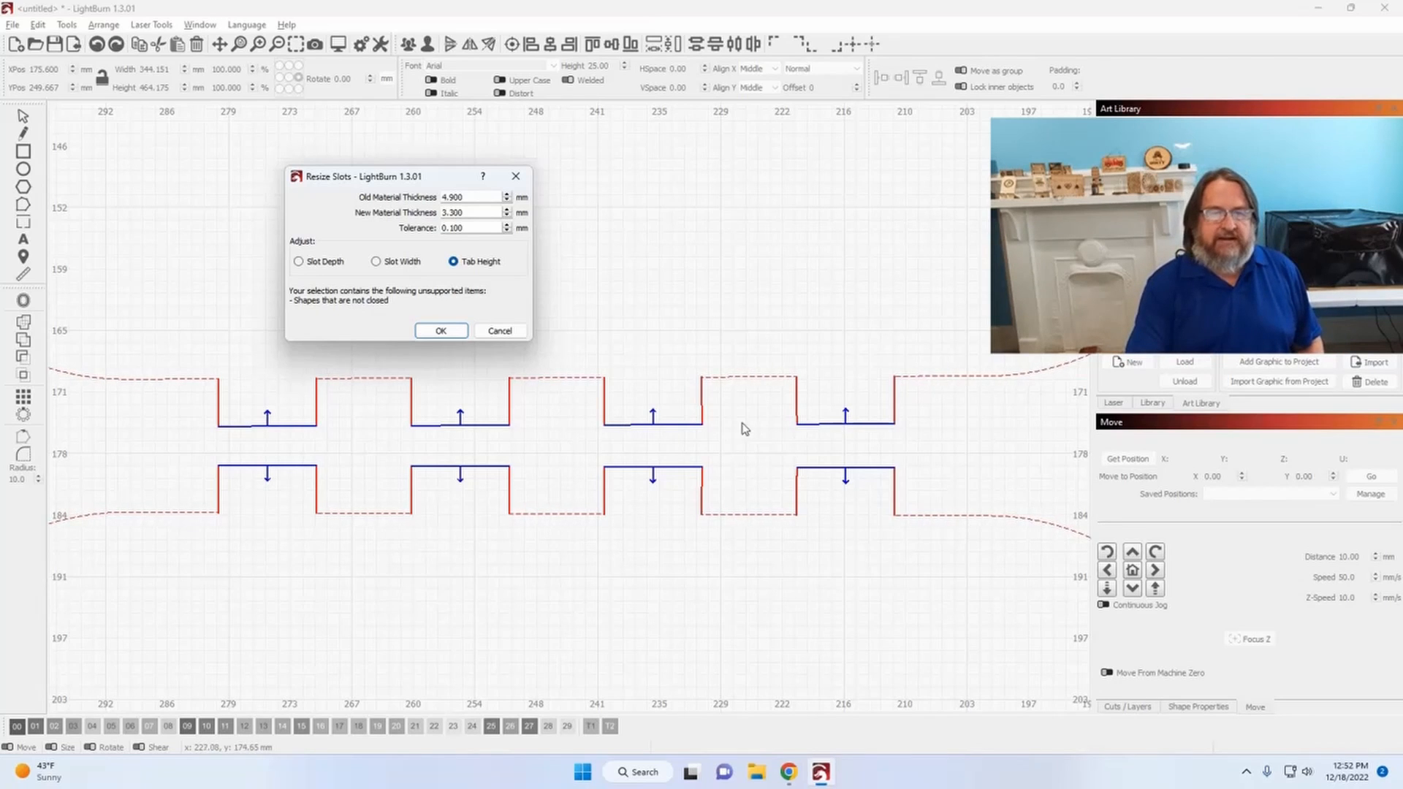
scroll(453, 400, down, 2)
scroll(453, 400, down, 3)
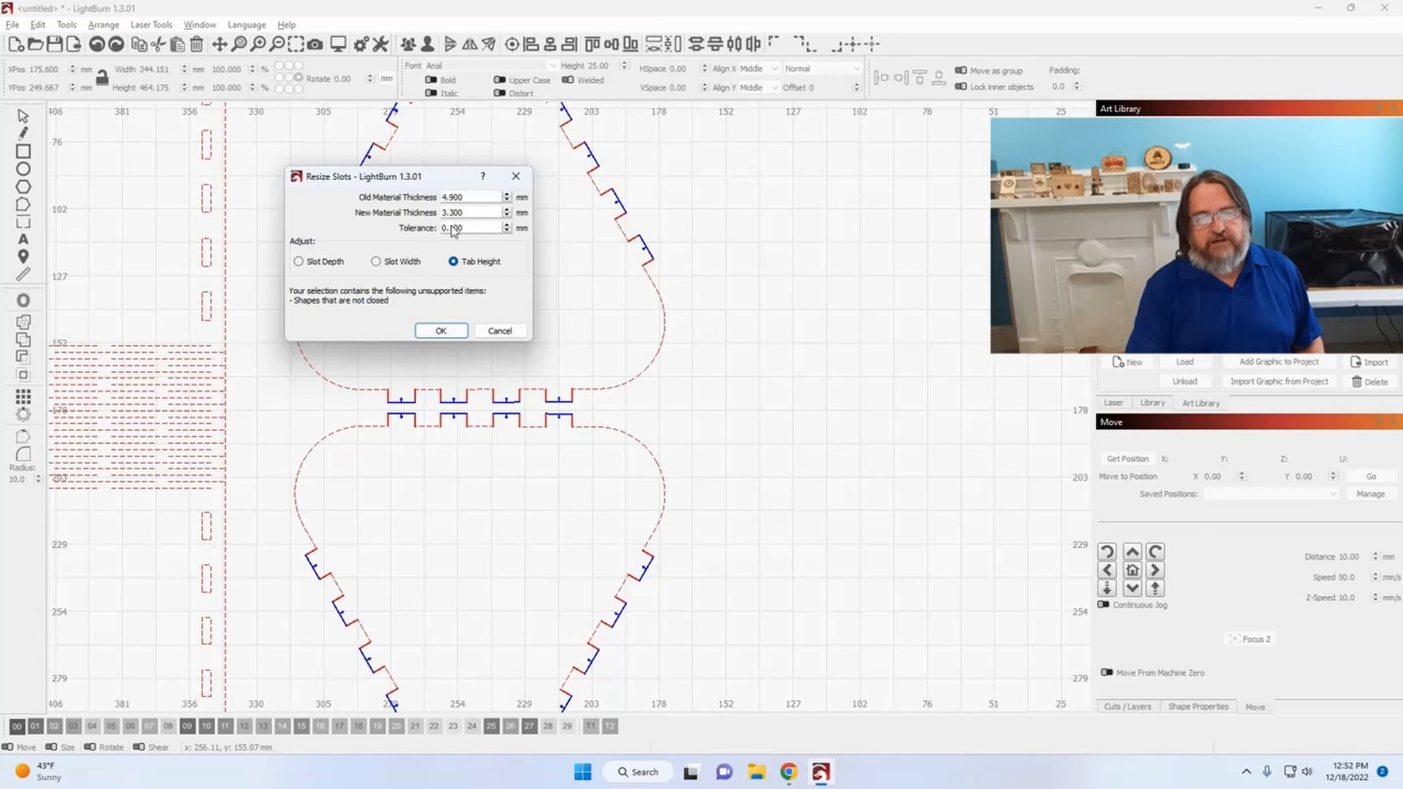
click(499, 330)
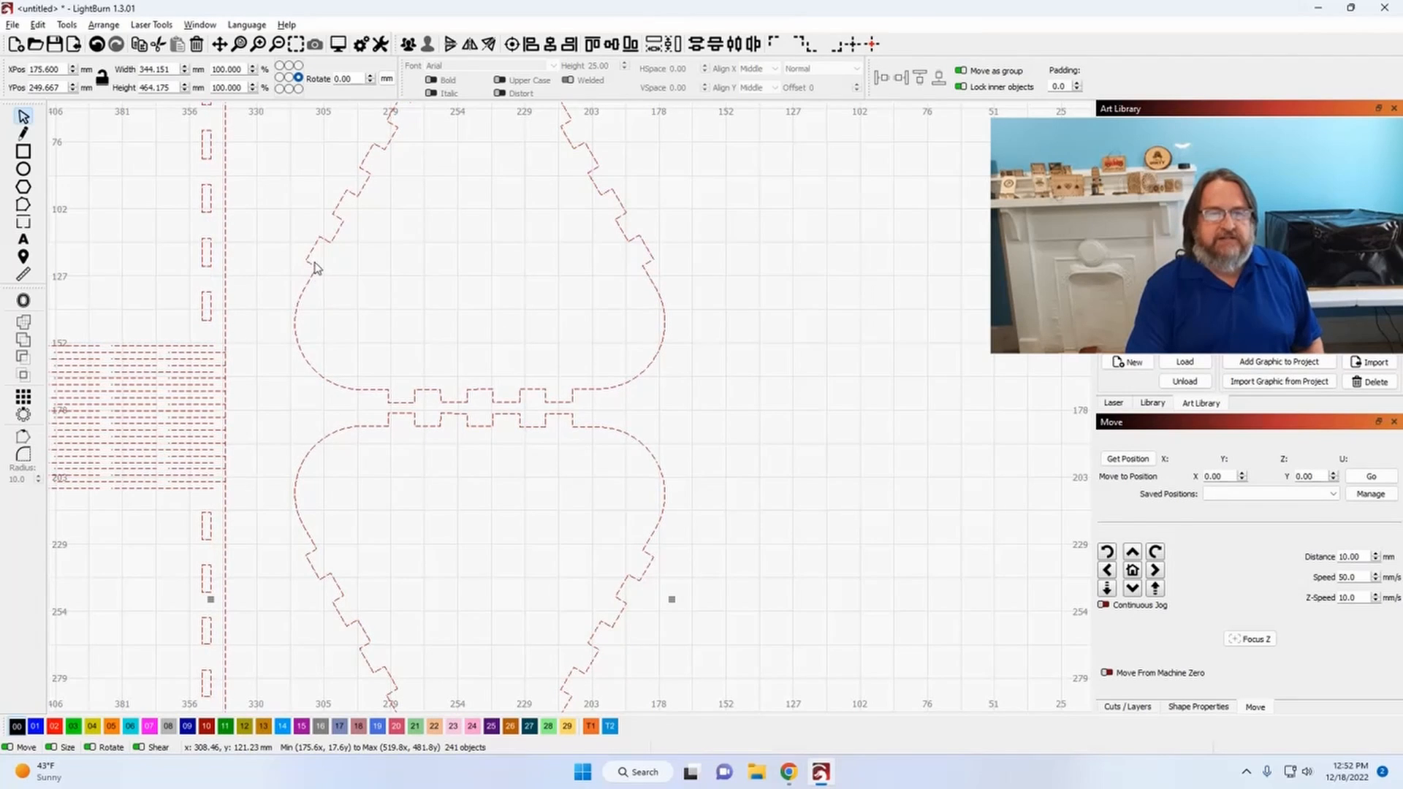
Step: Deselect all shapes and measure the short edge of the lowest tab on the upper side piece's left slope
scroll(313, 266, up, 2)
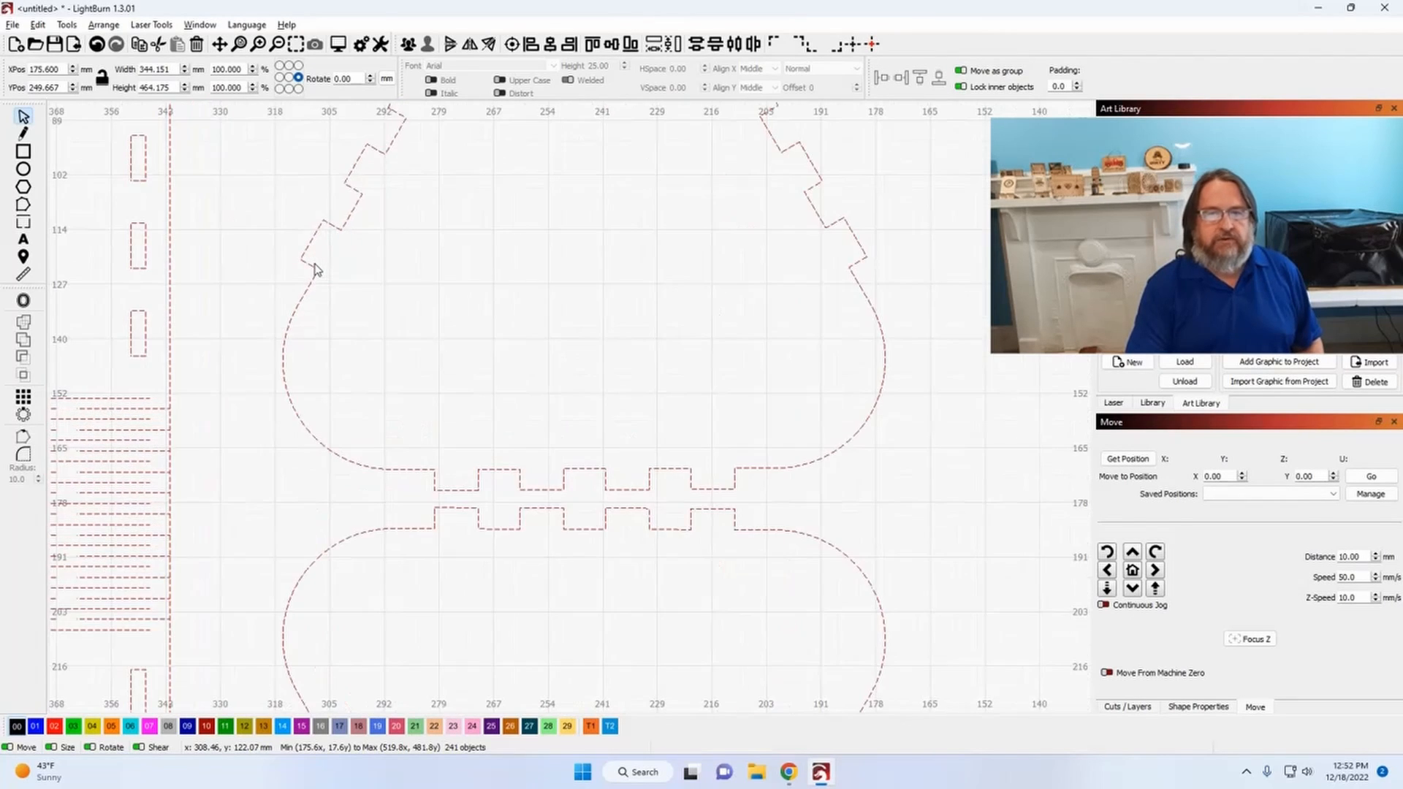
click(225, 238)
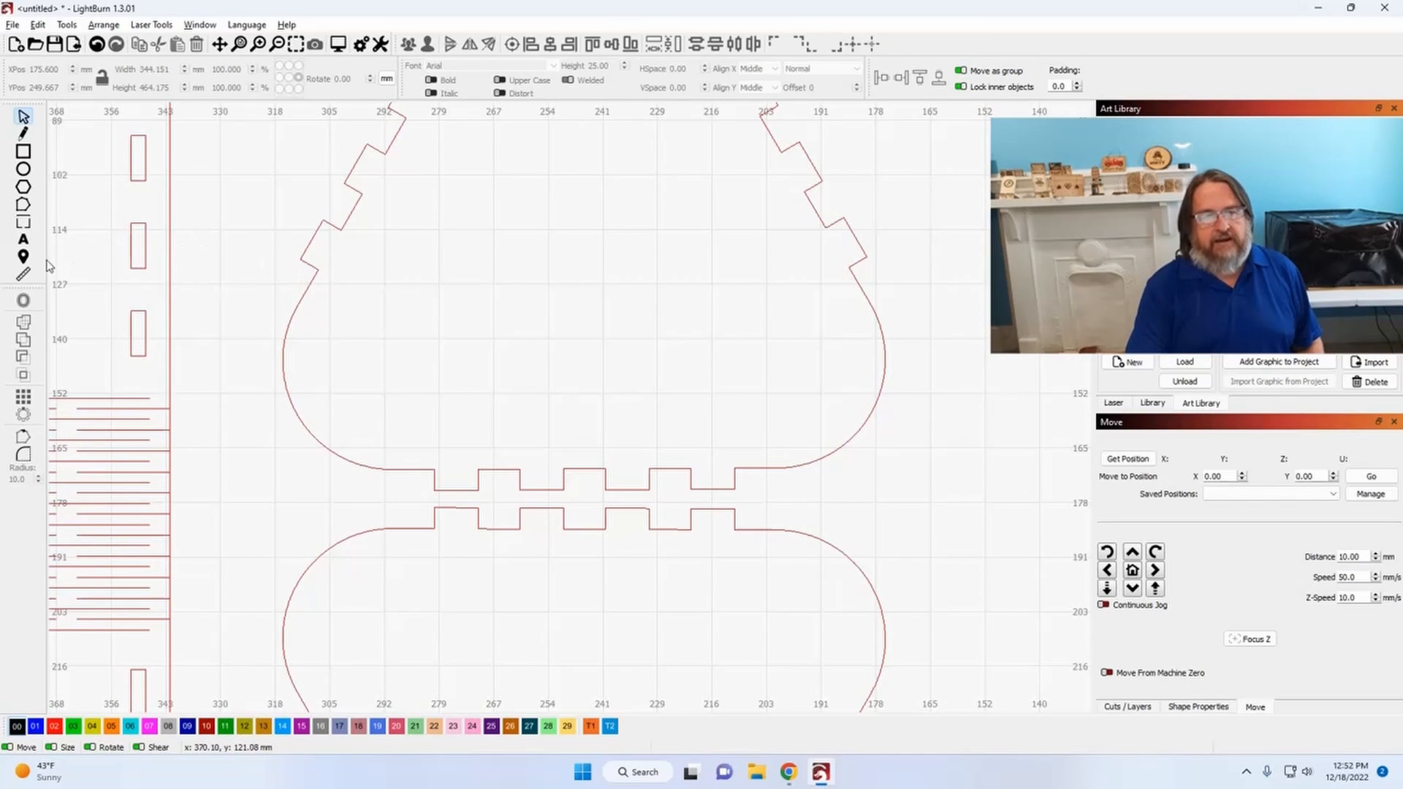
click(23, 274)
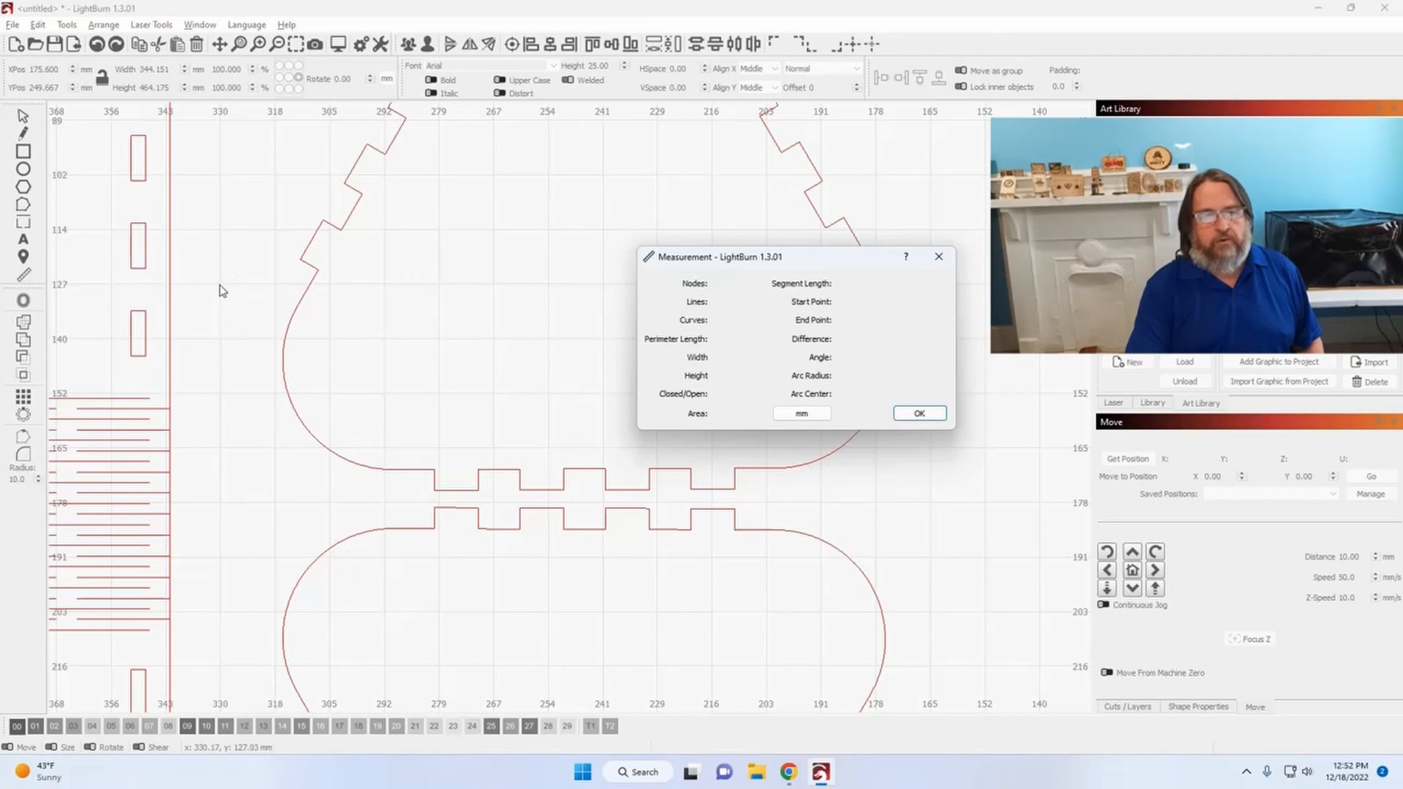
scroll(254, 282, up, 3)
drag(251, 281, 118, 658)
scroll(149, 548, down, 1)
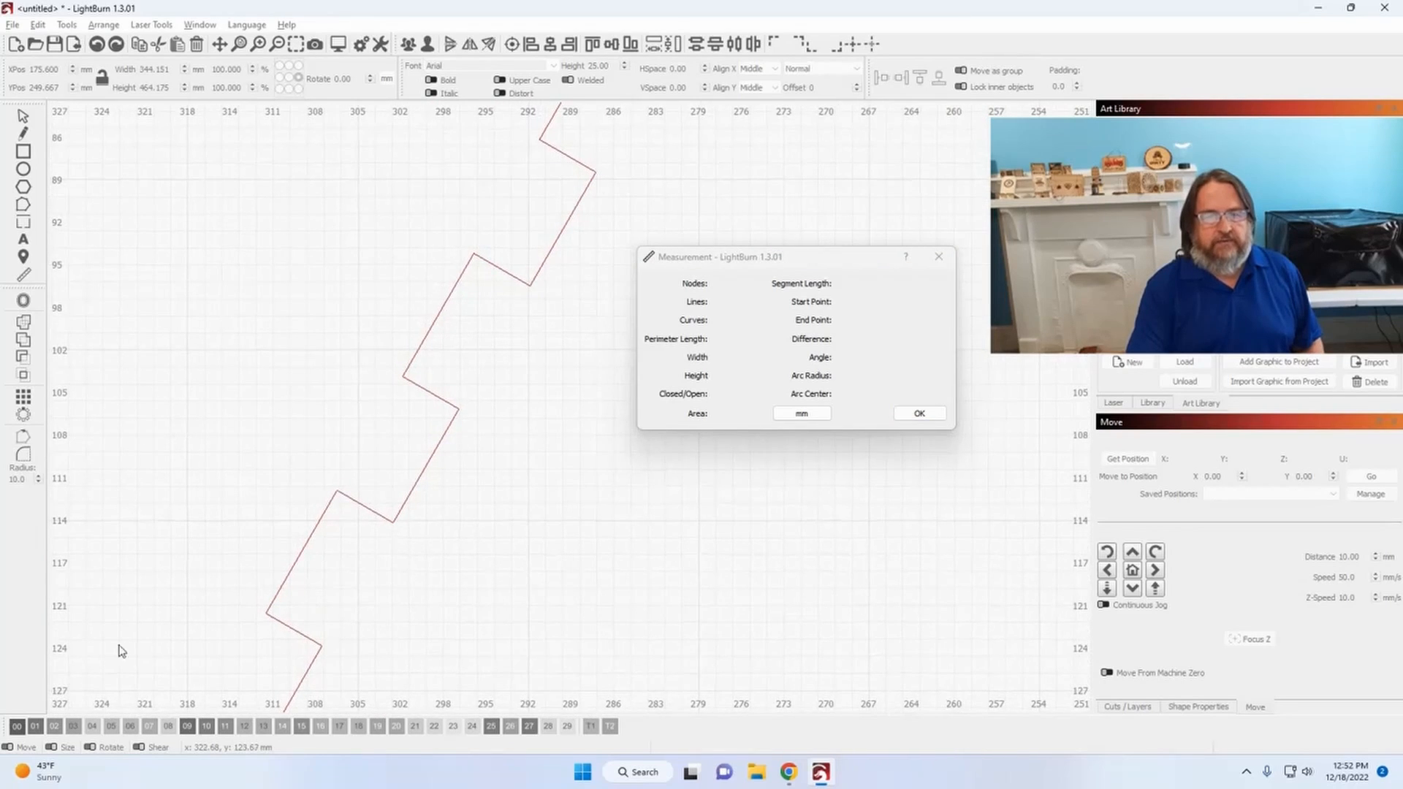
click(300, 633)
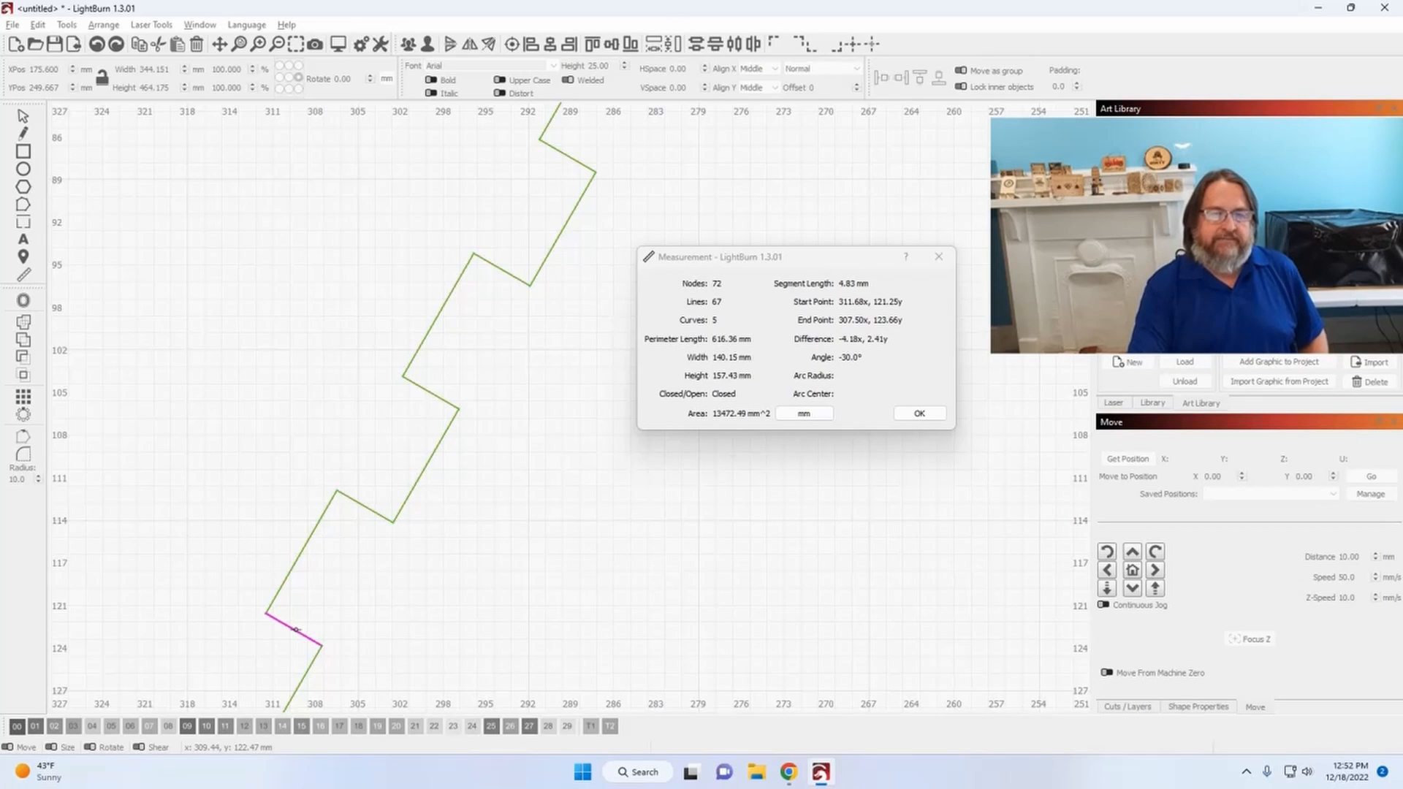
Step: Measure the short edges of the next tabs up the same slope to compare their lengths with the lowest tab
click(369, 514)
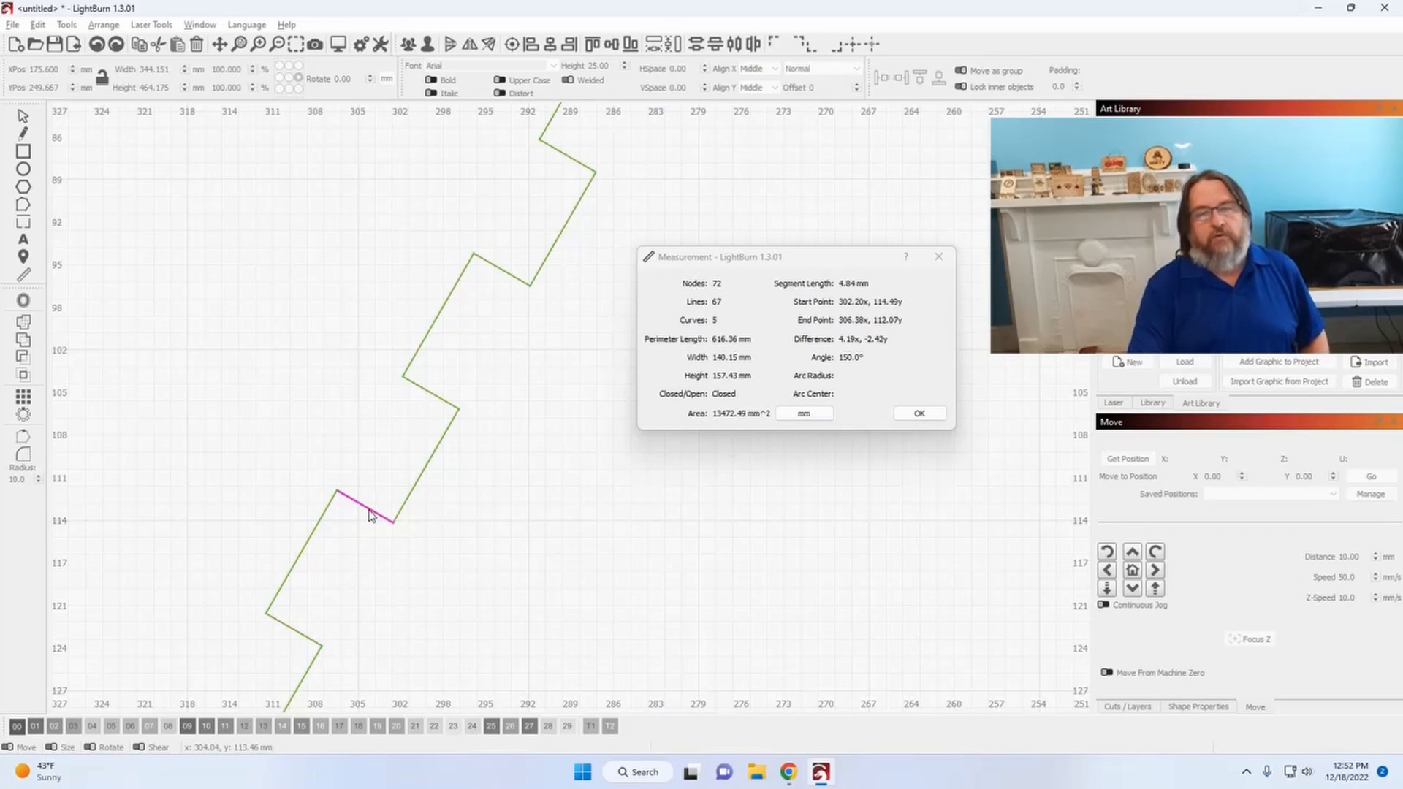
click(447, 404)
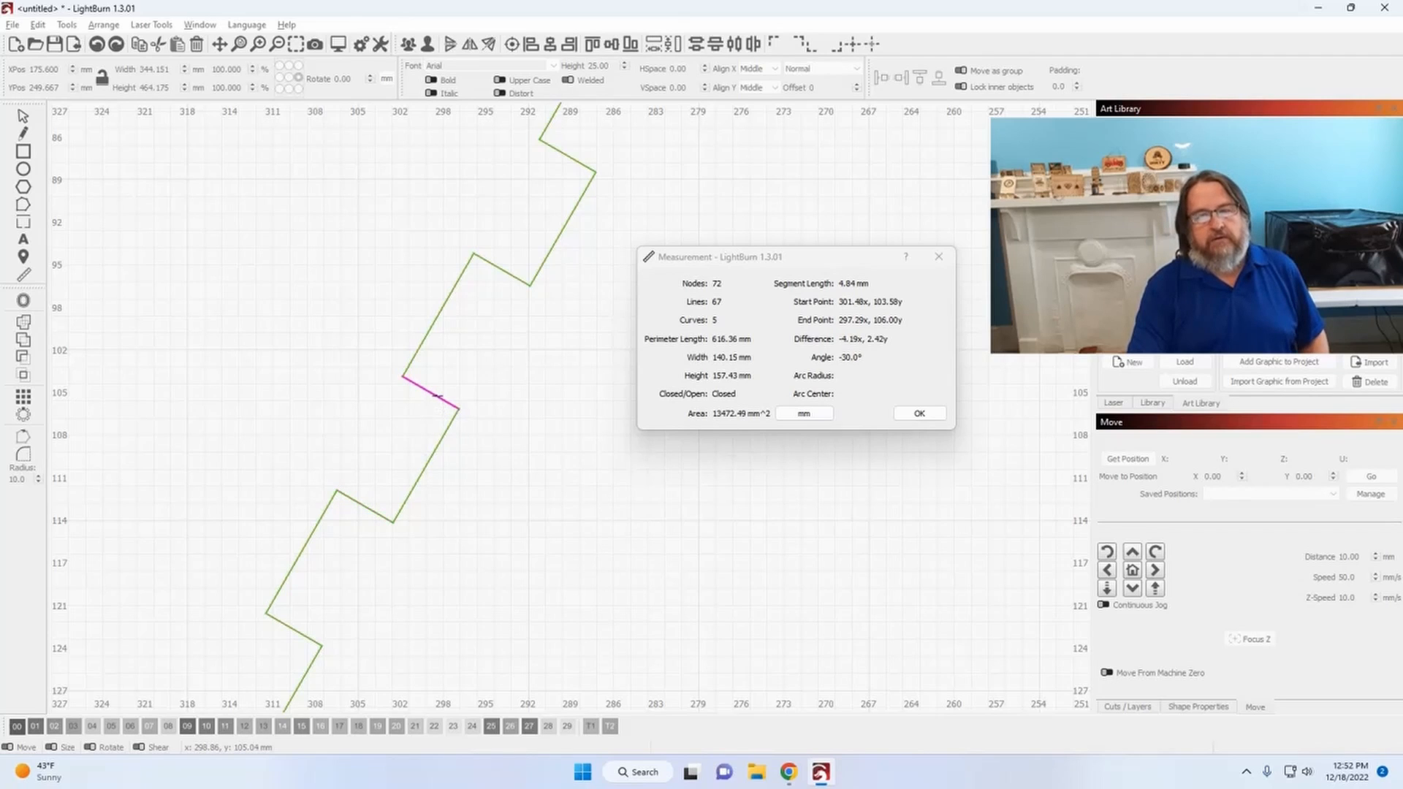
click(509, 274)
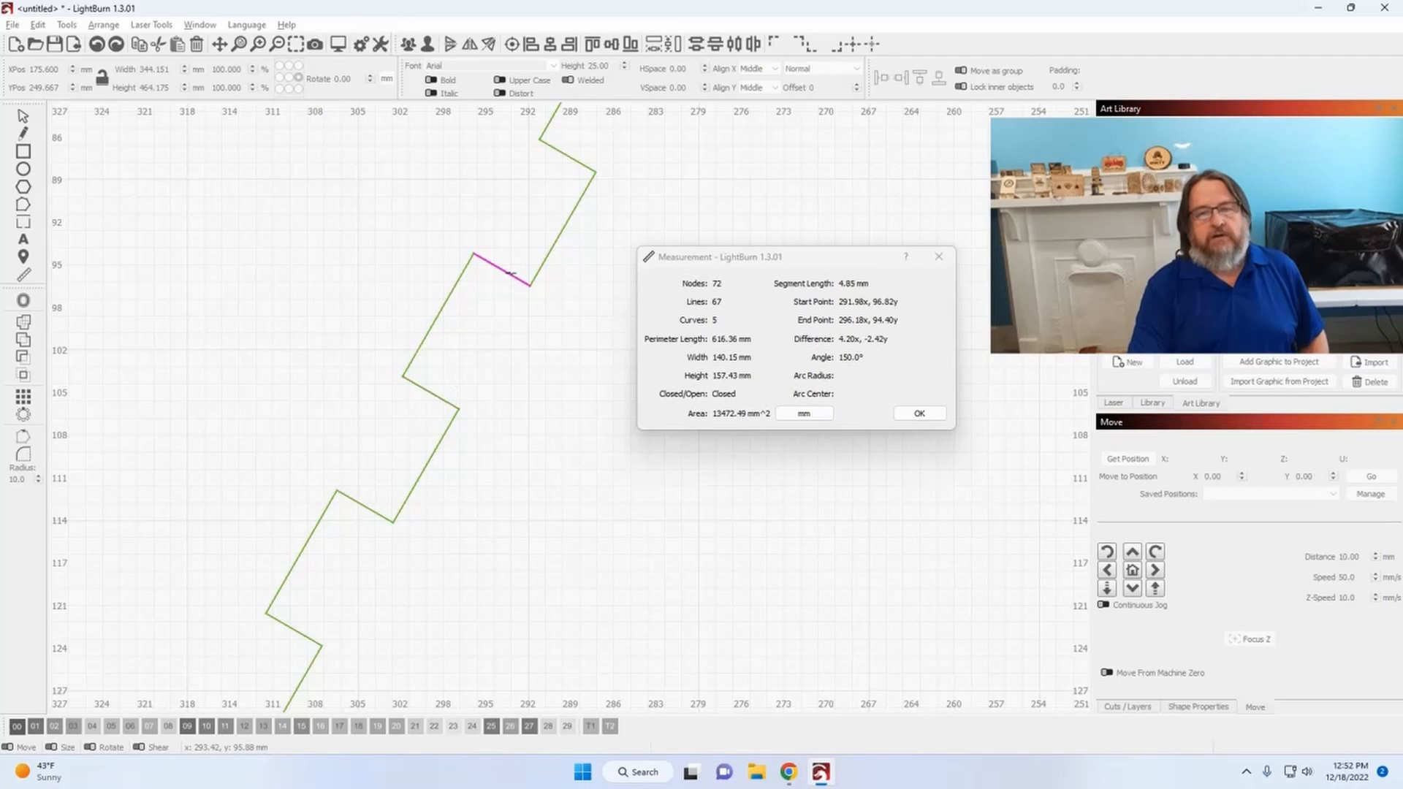
click(568, 161)
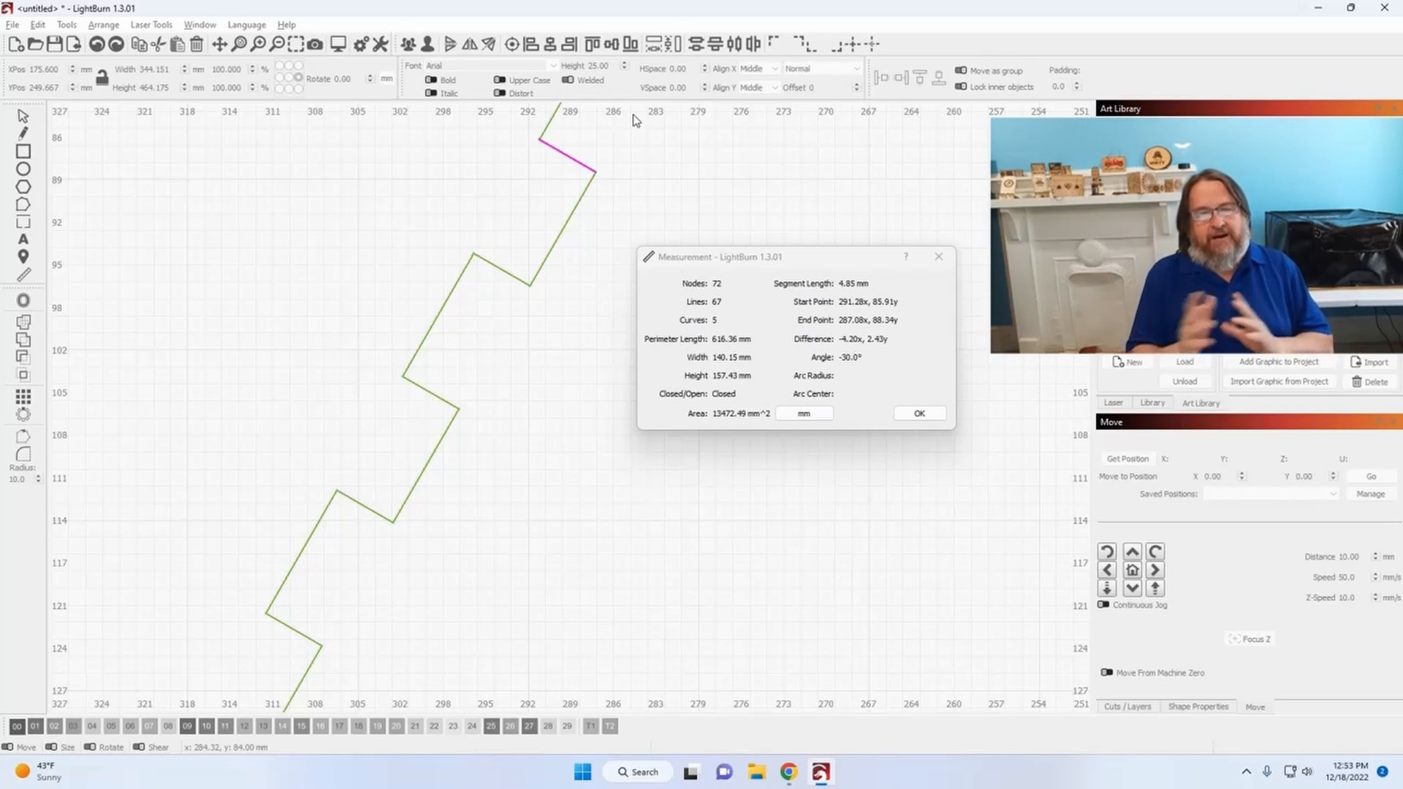
scroll(636, 121, down, 3)
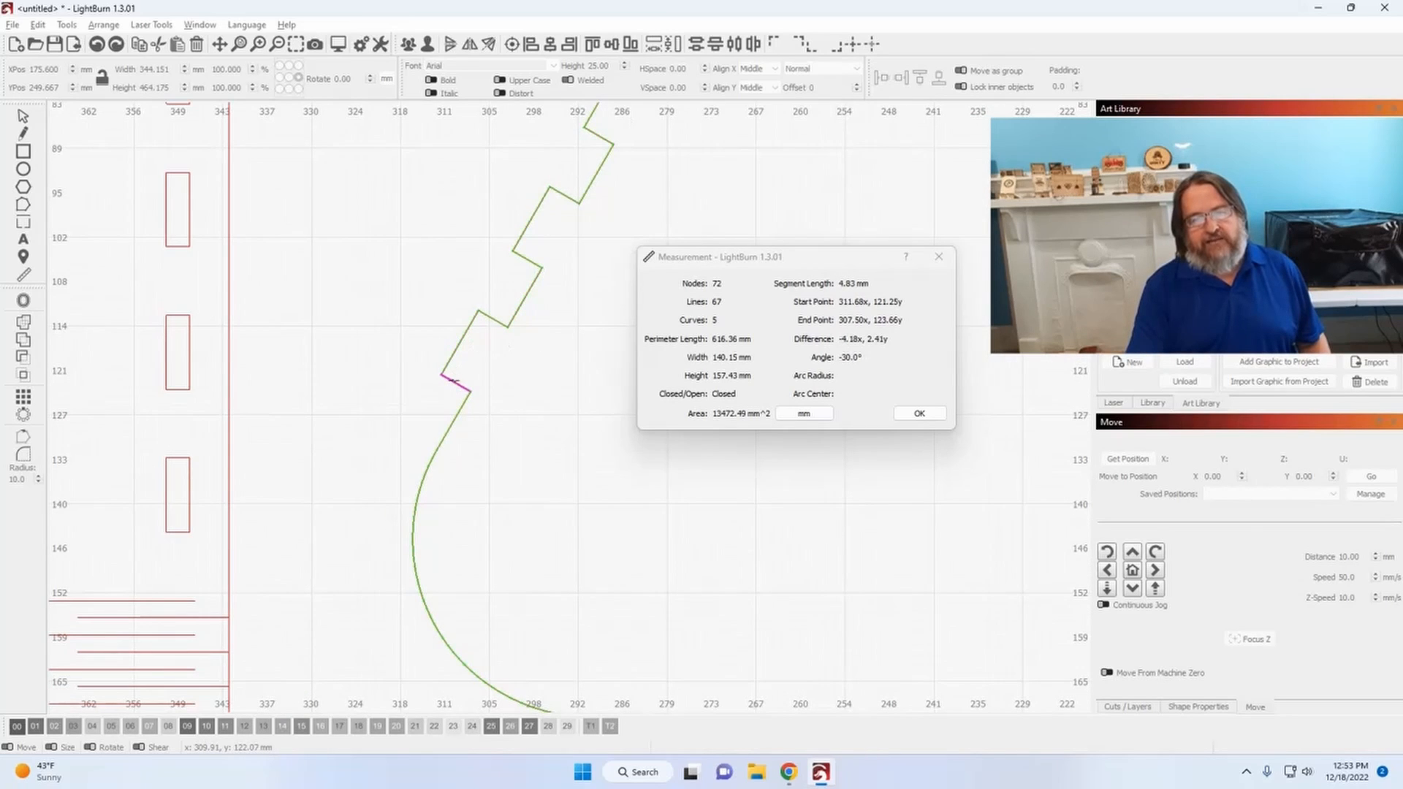
Step: Close the measurement and select both side pieces without the slotted body panel
click(915, 419)
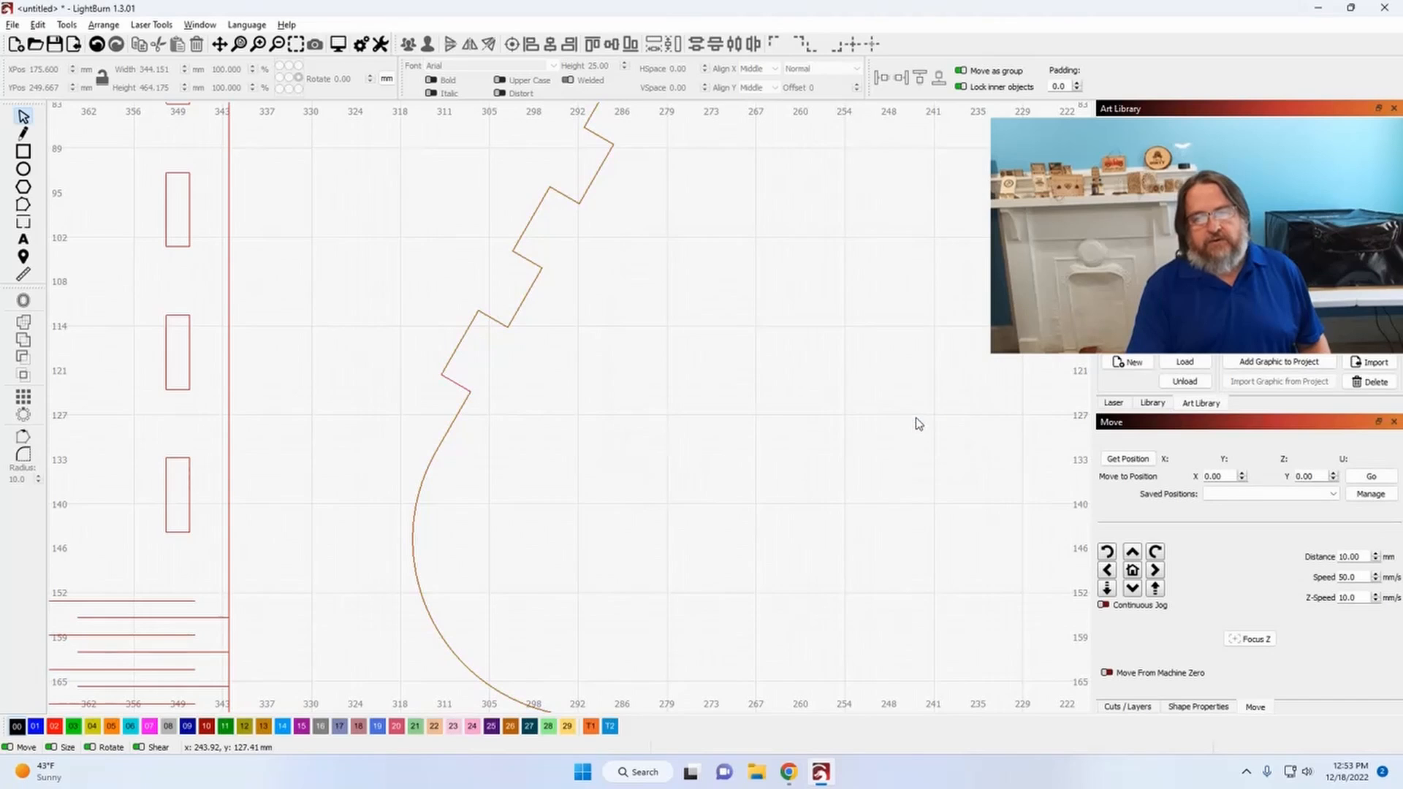
scroll(541, 398, down, 4)
scroll(530, 381, down, 2)
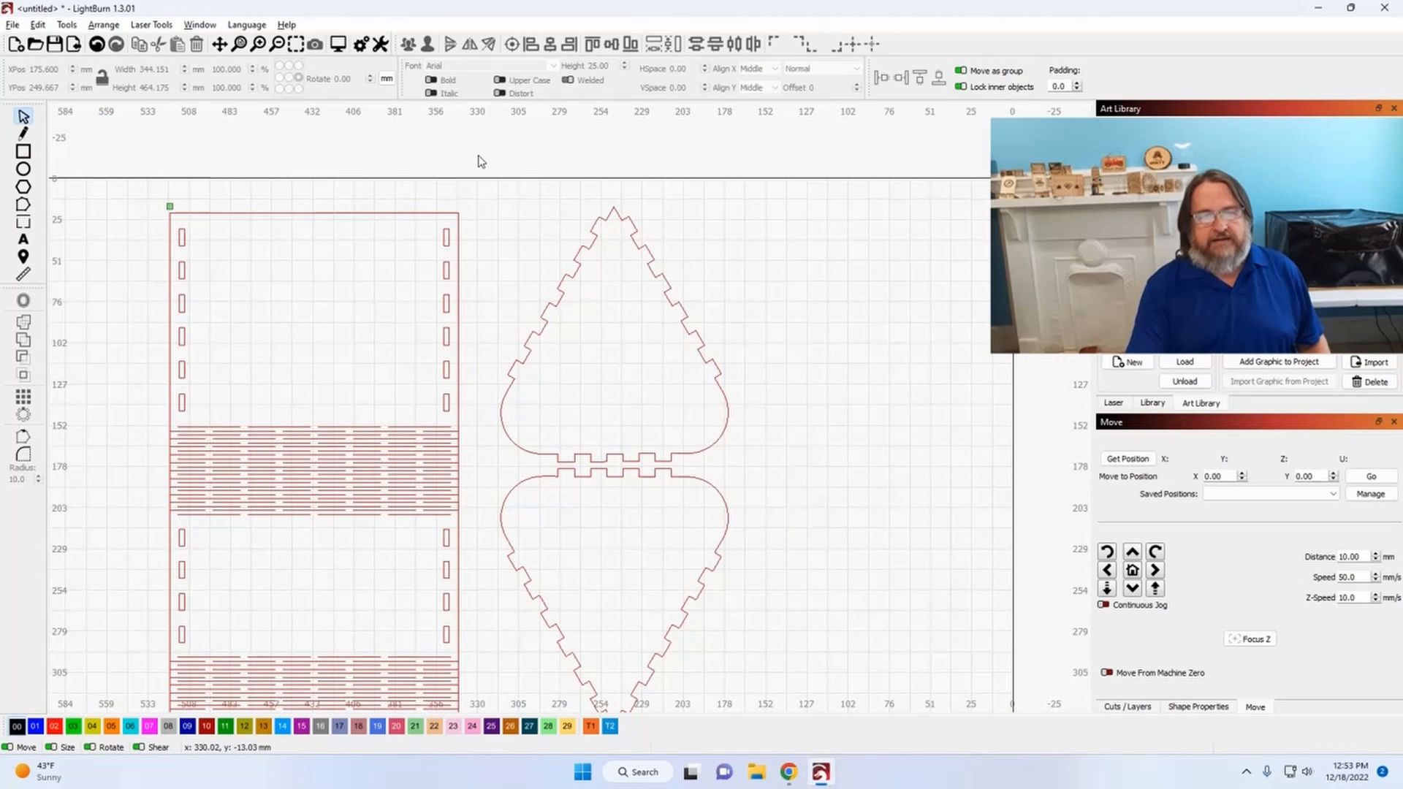
drag(475, 151, 721, 655)
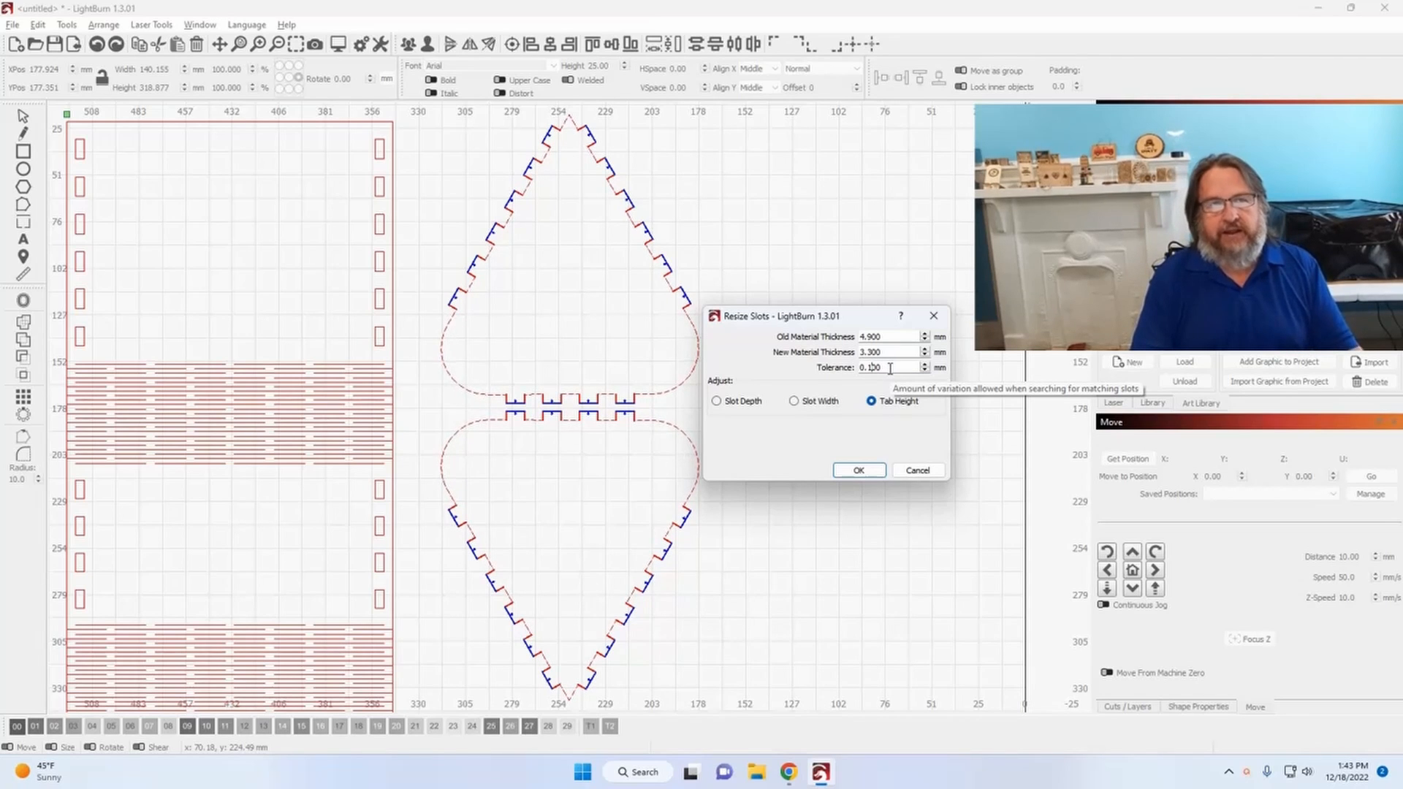
Step: Compare the Tab Height previews in Resize Slots at tolerances of 0, 0.1, 0.01 and 0.03 mm, ending back at 0.1 mm
drag(889, 367, 837, 367)
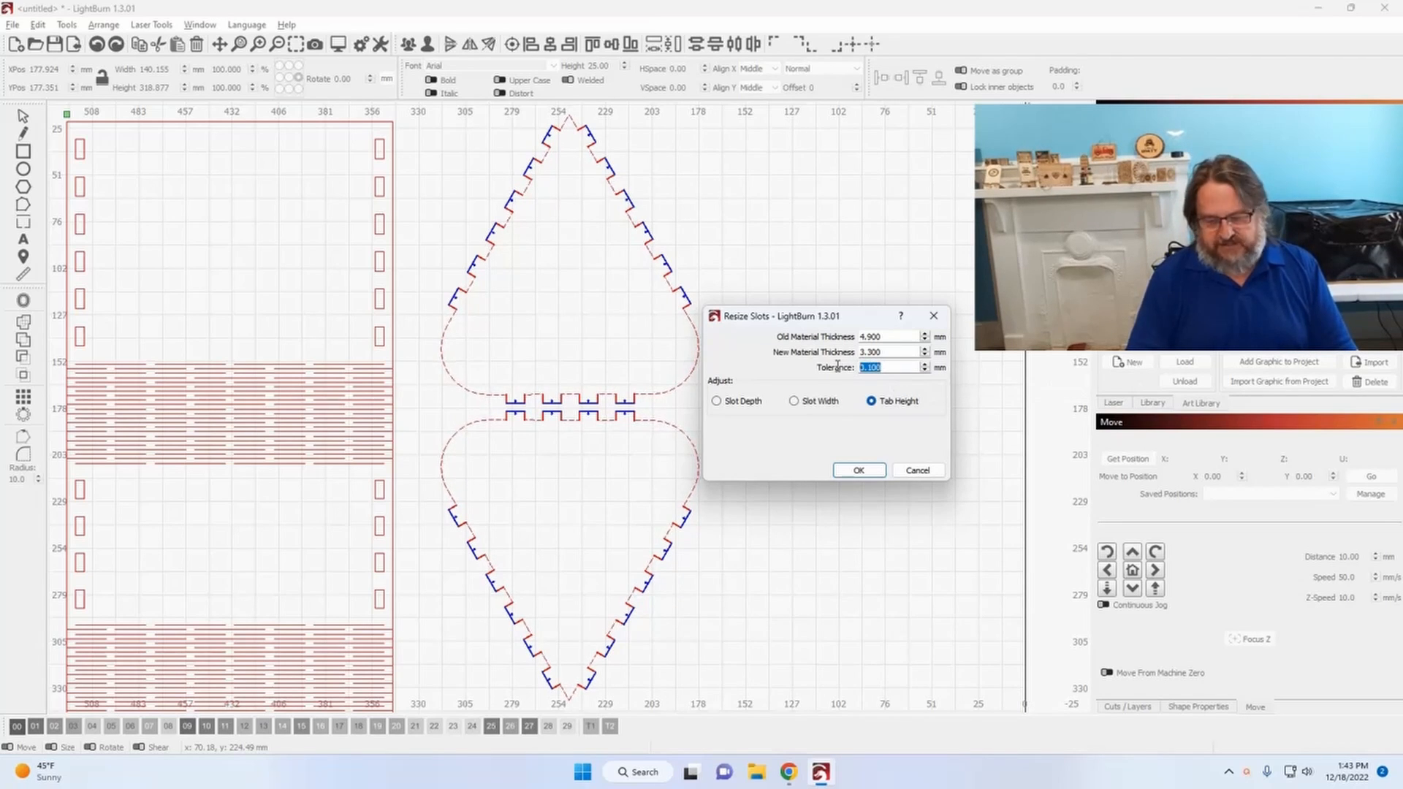
text(0)
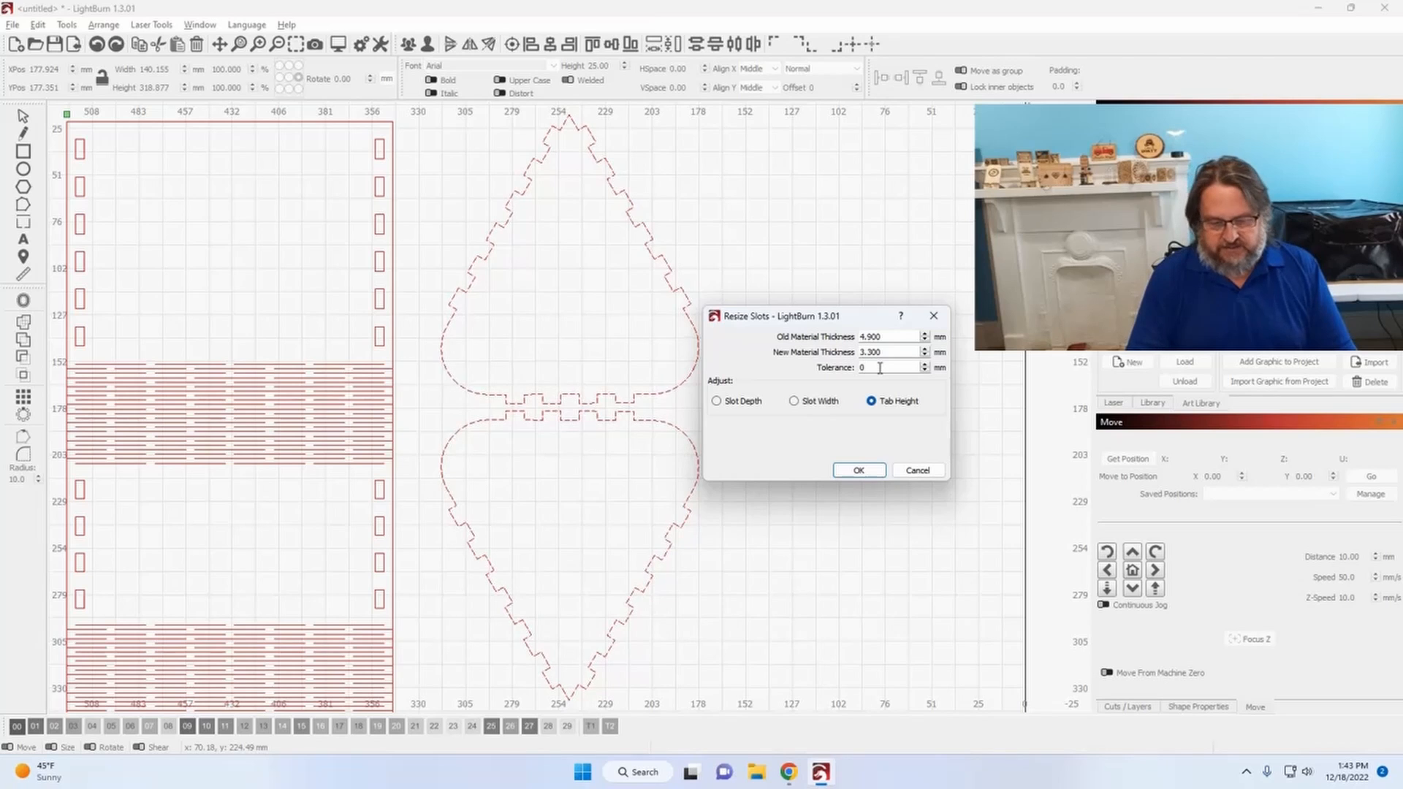
key(BackSpace)
text(.1)
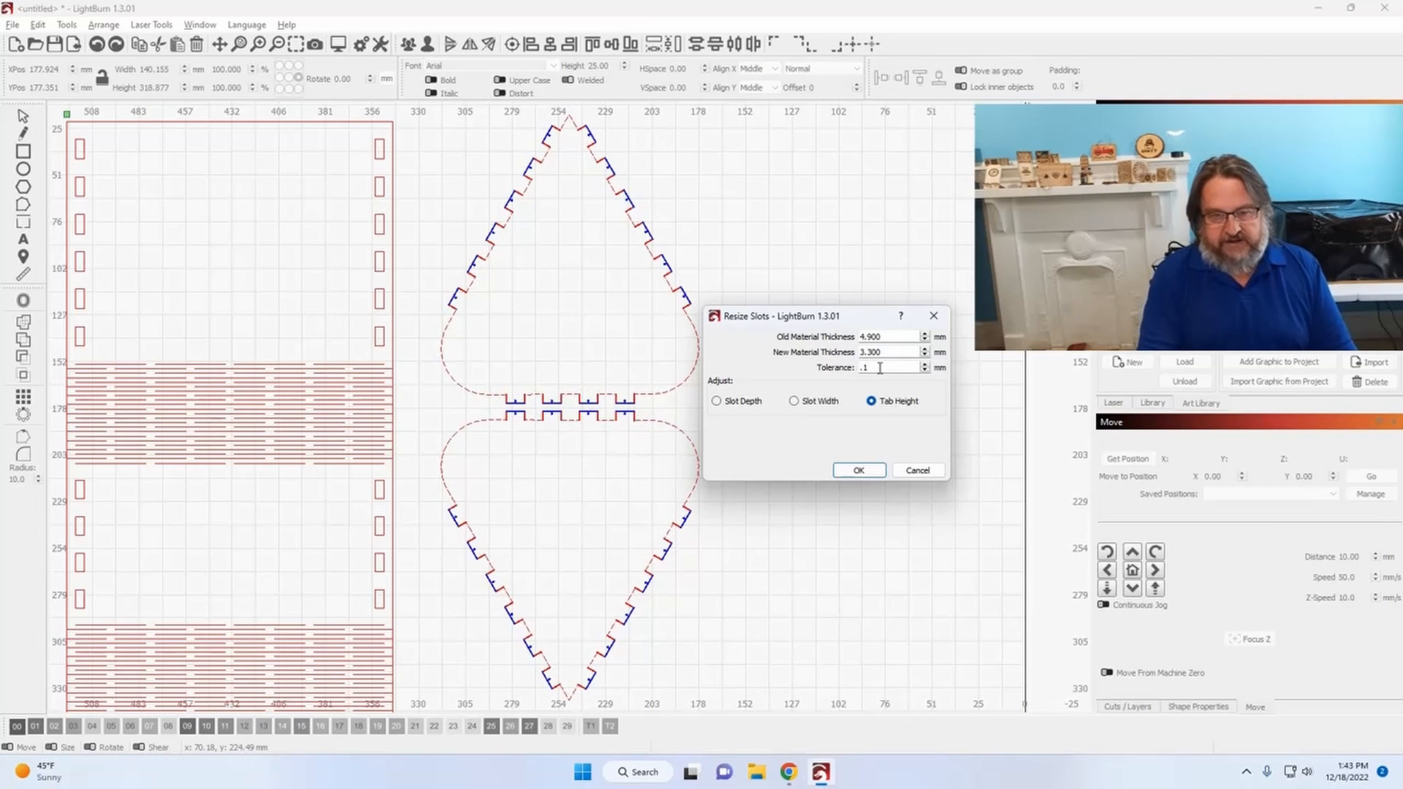
text(01)
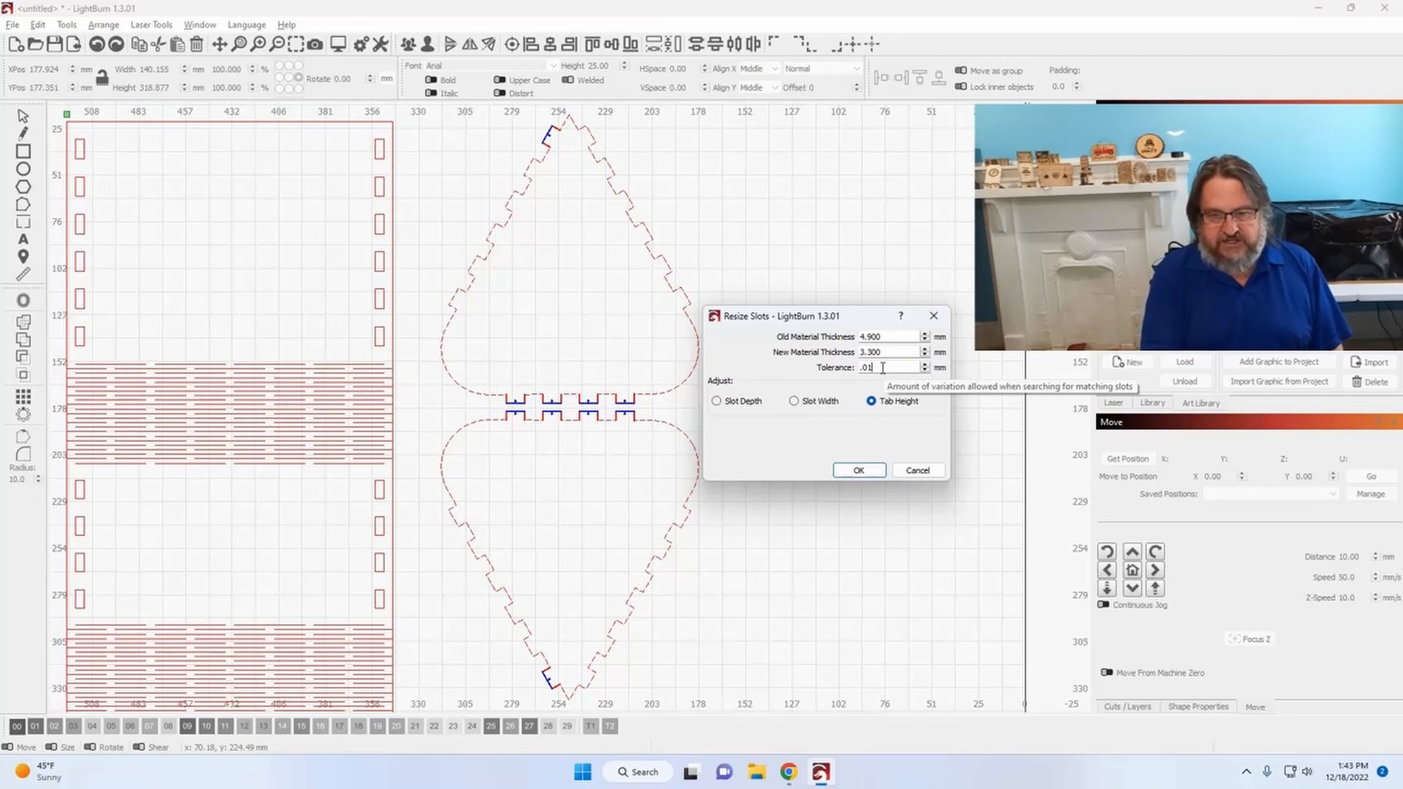
key(BackSpace)
text(3)
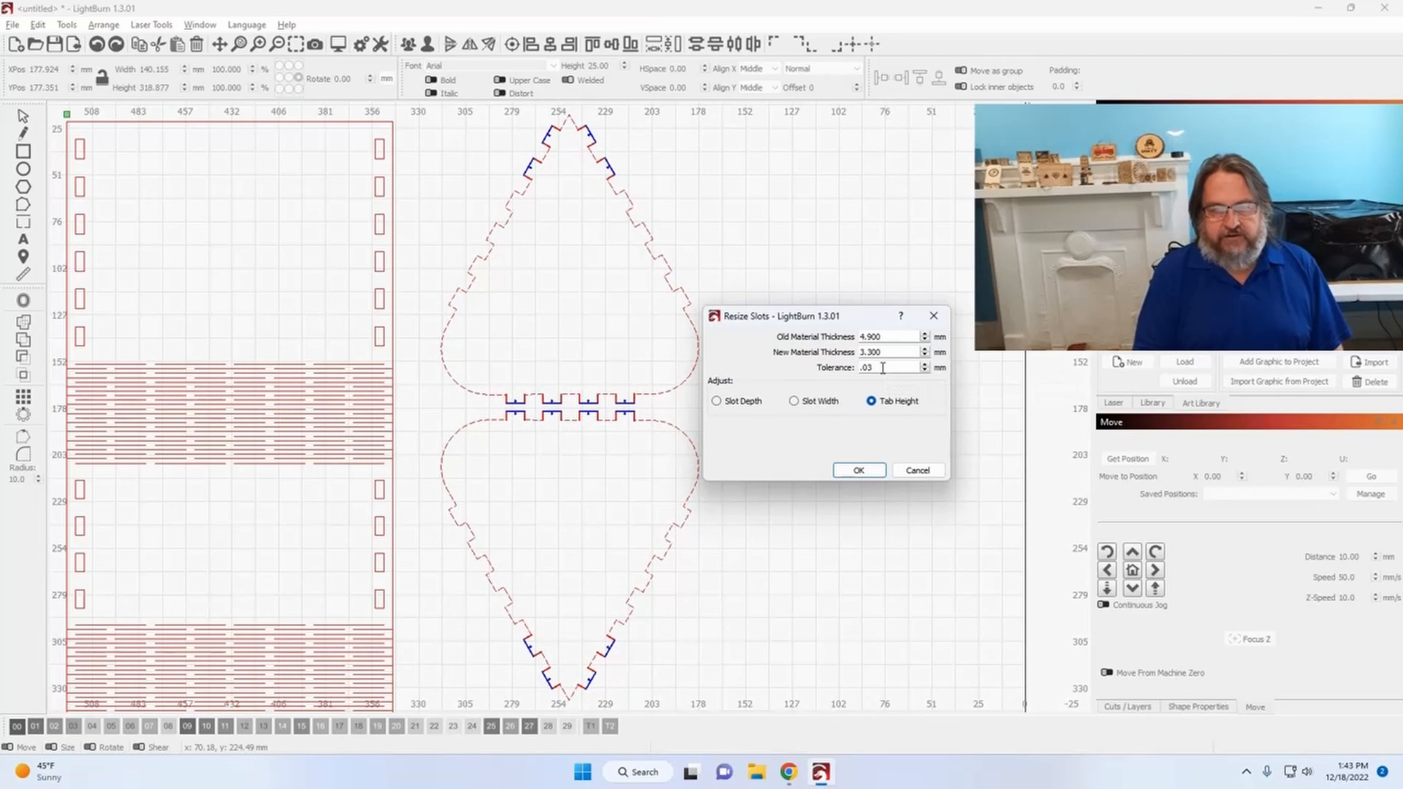
key(BackSpace)
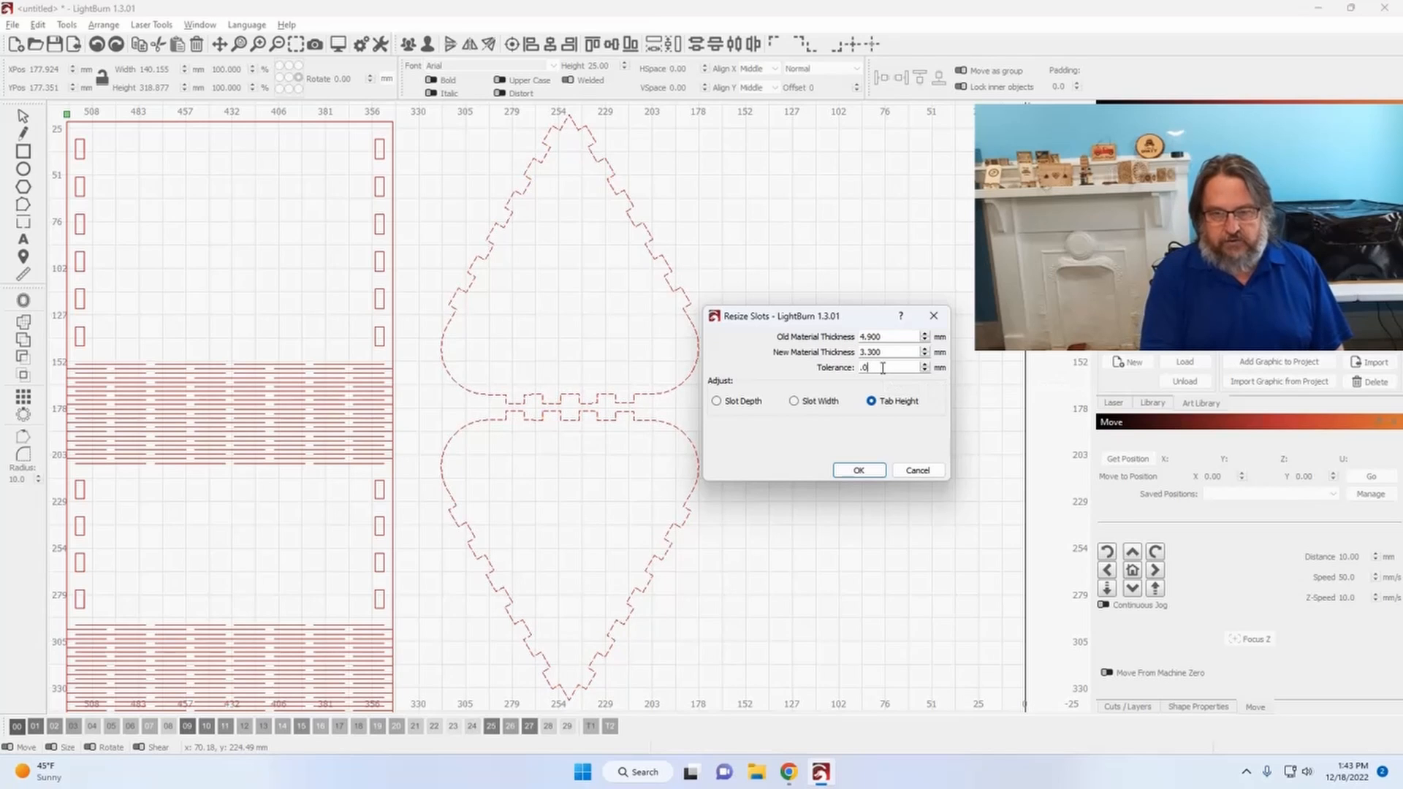
key(BackSpace)
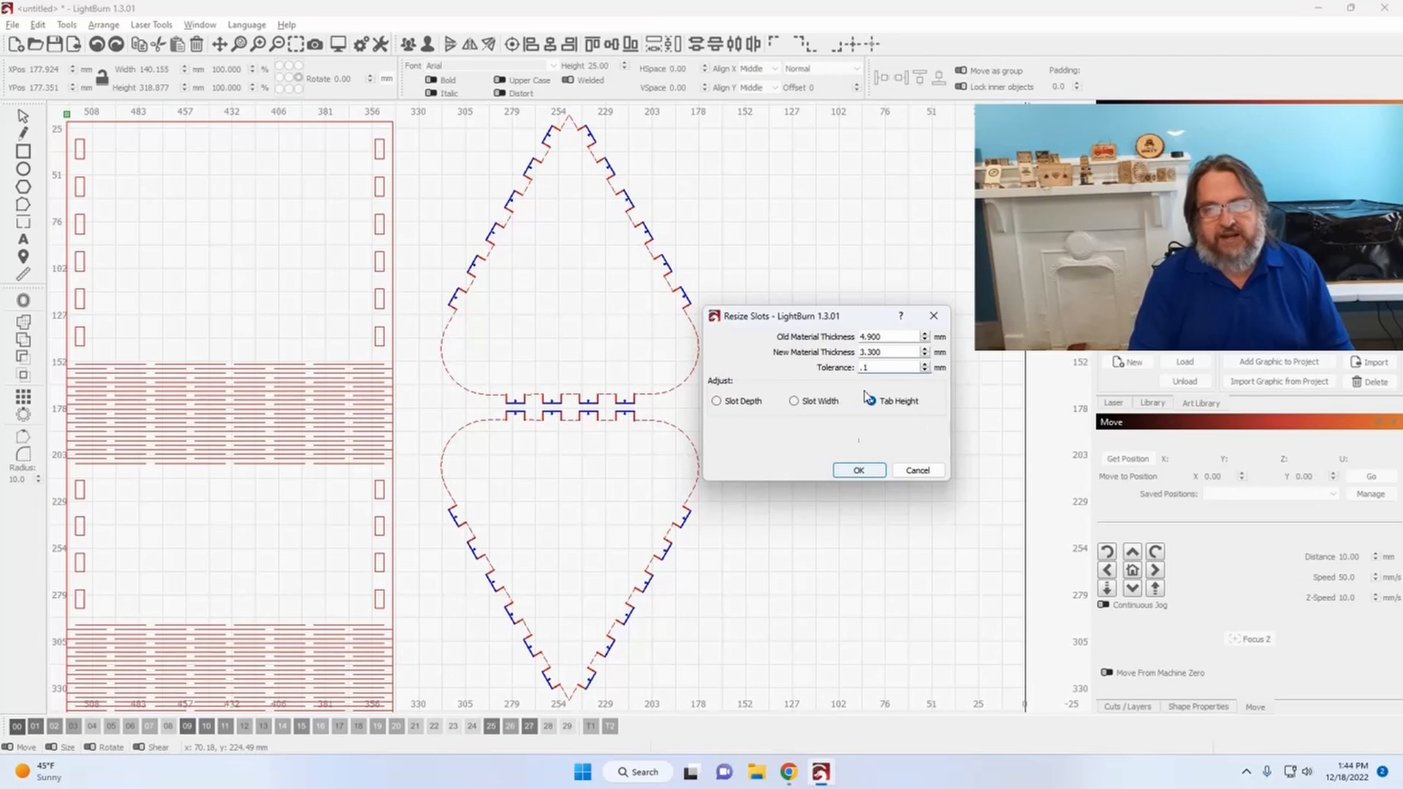
Step: Set the new material thickness to 4.9 mm and apply the Tab Height adjustment to both side pieces
drag(893, 353, 763, 344)
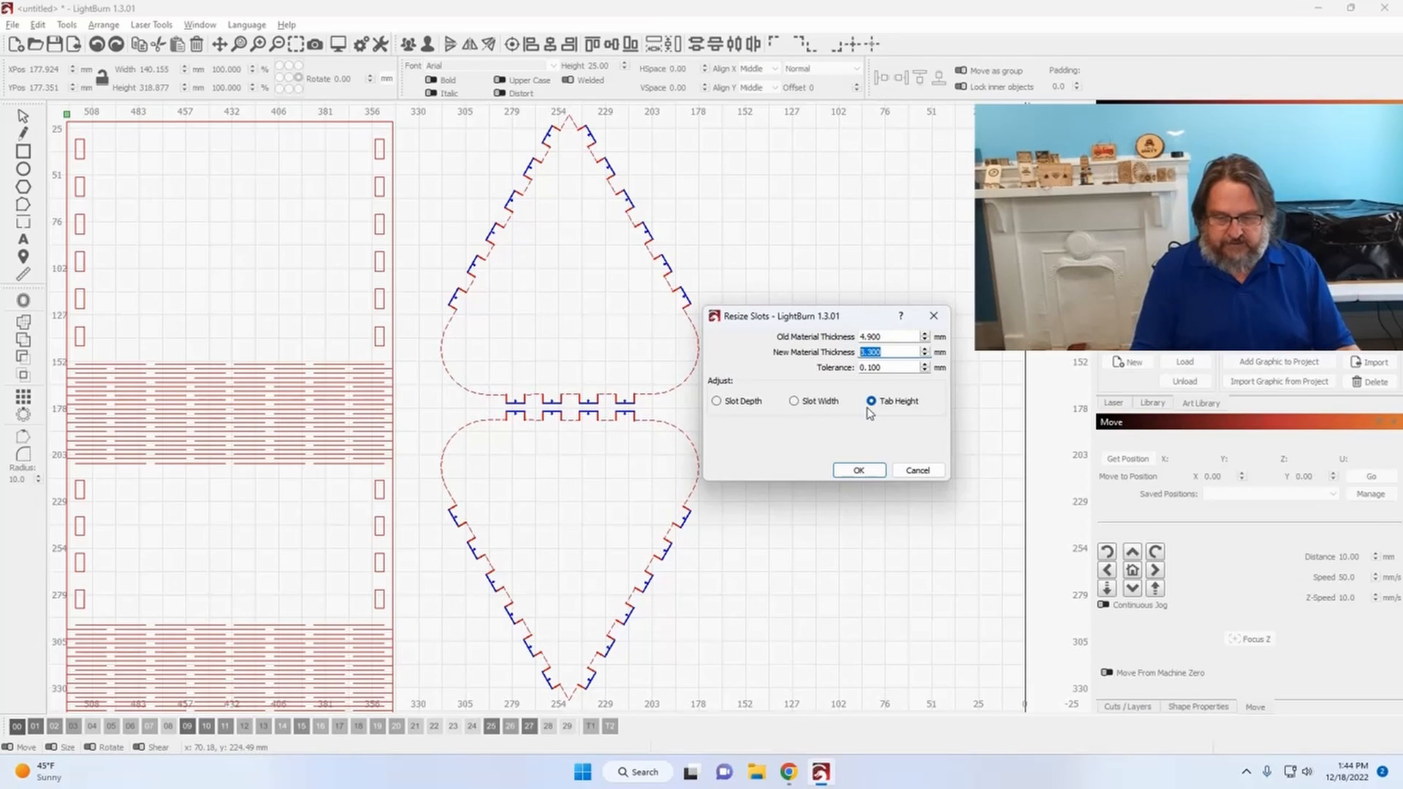
text(4)
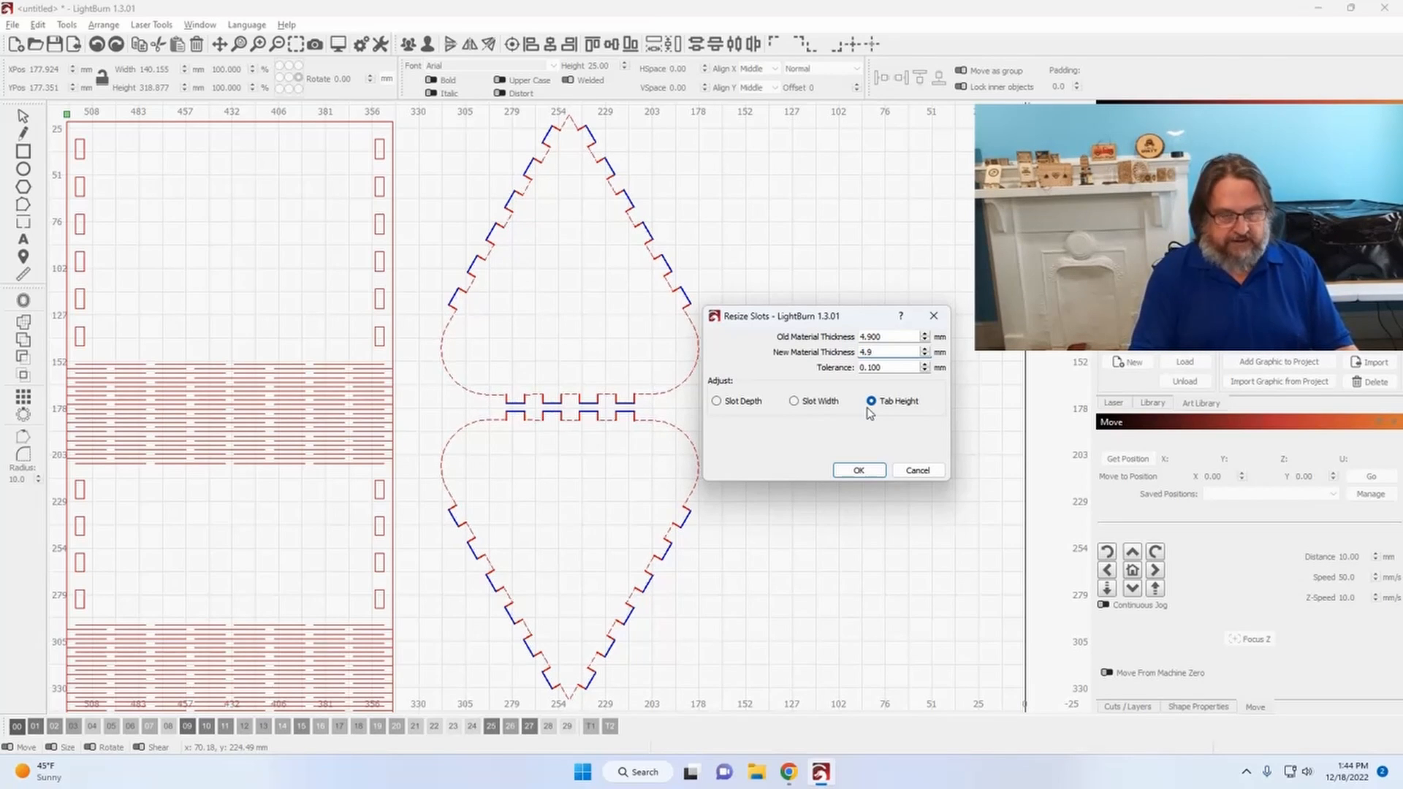
click(859, 471)
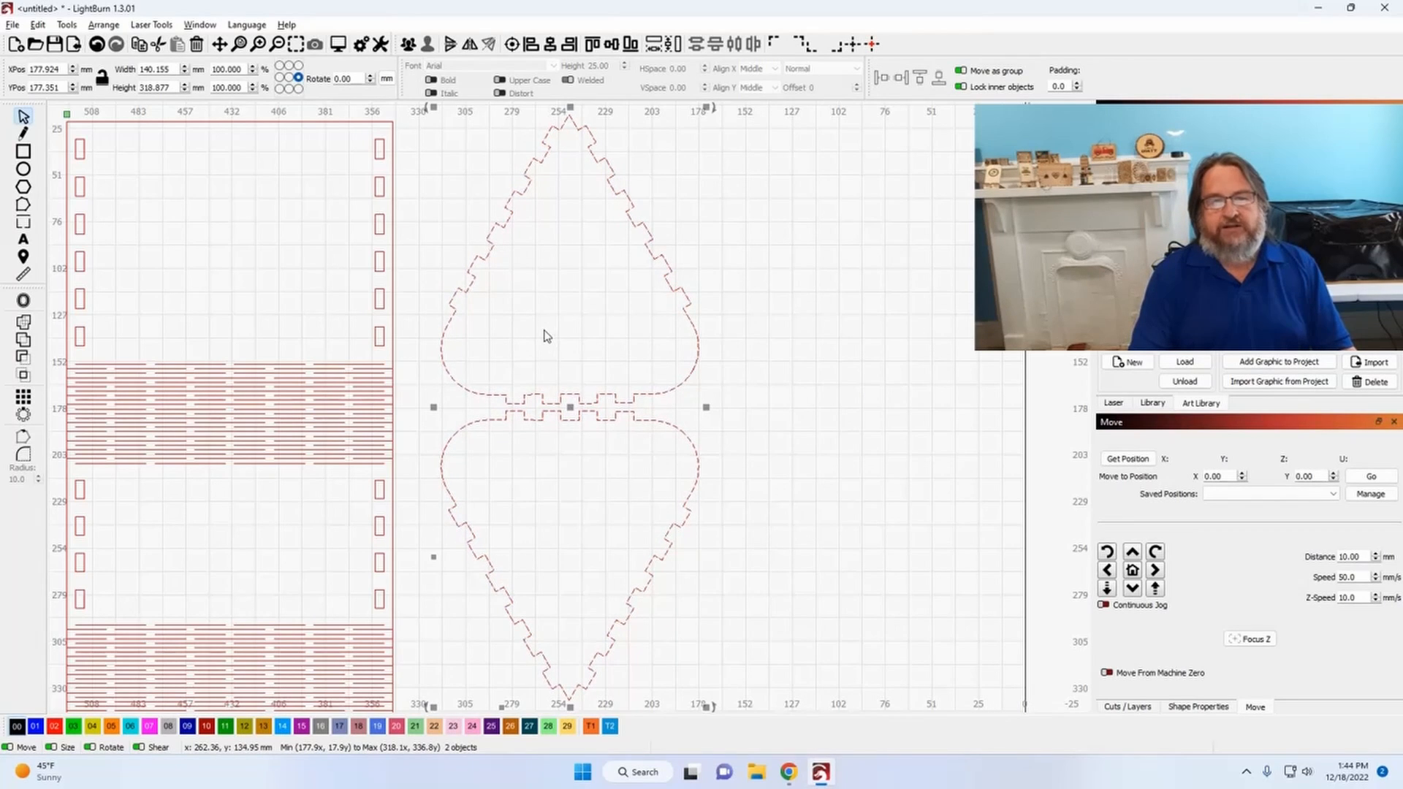
Step: Measure the short edge of the lowest tab on the upper side piece's left slope, then close the measurement
scroll(449, 316, up, 10)
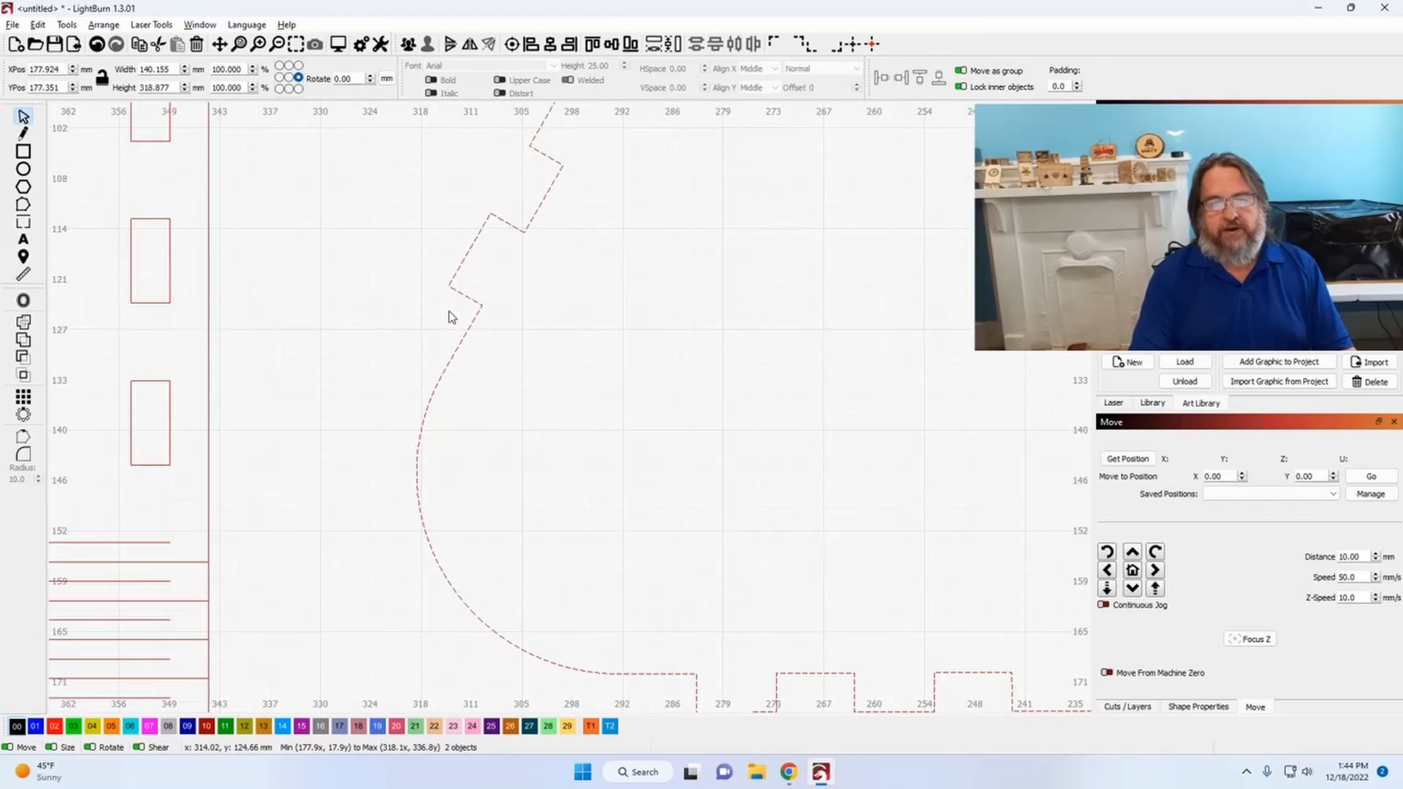
click(23, 275)
click(476, 286)
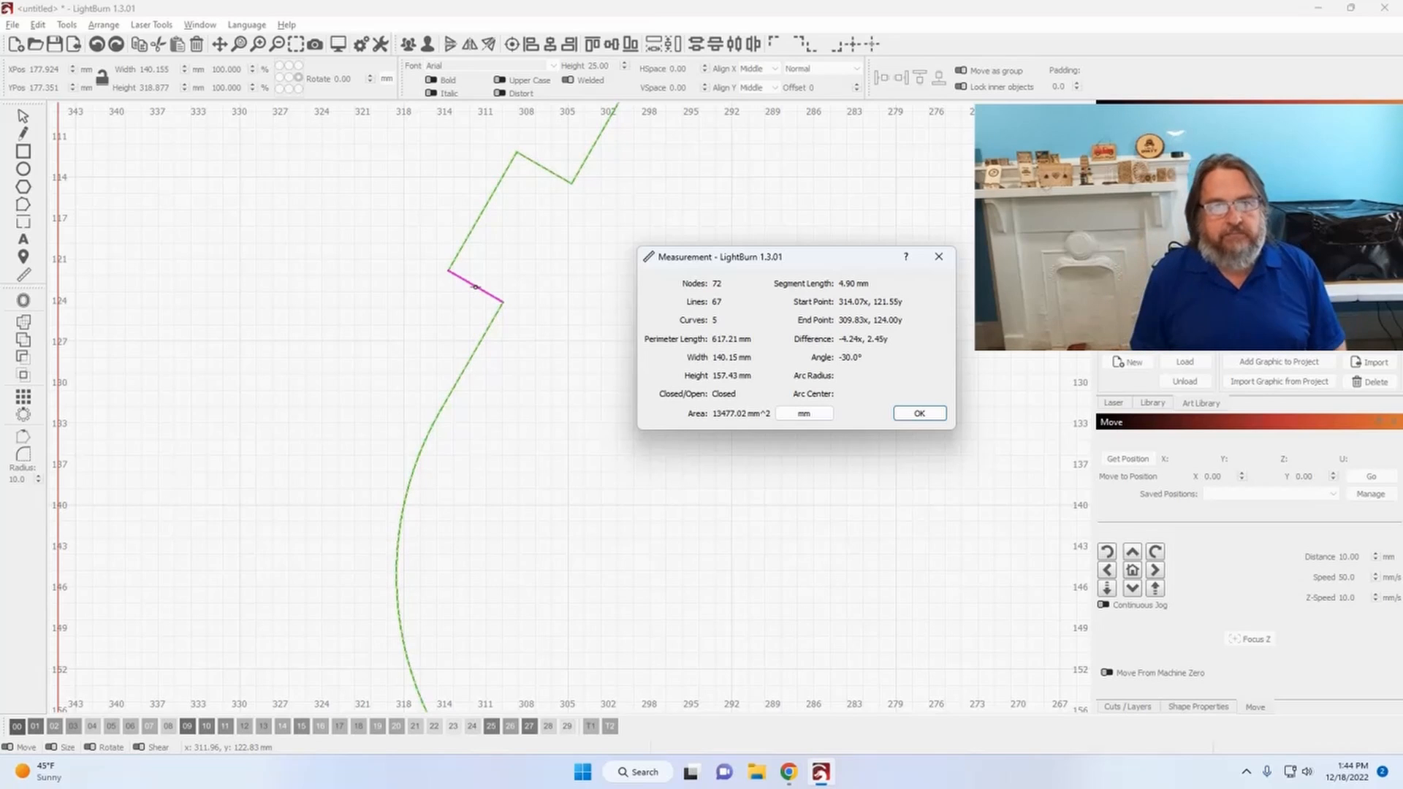
scroll(470, 304, down, 10)
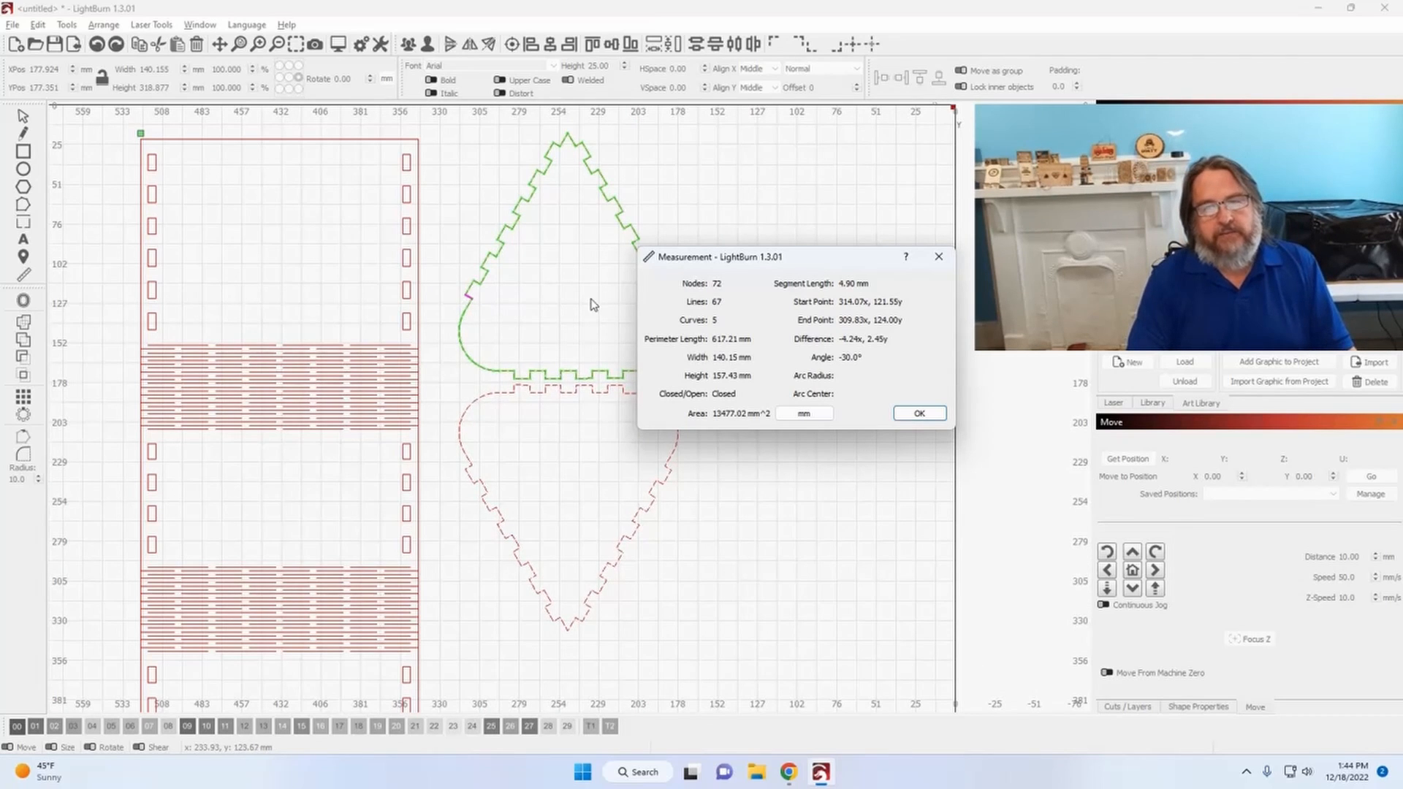
click(918, 413)
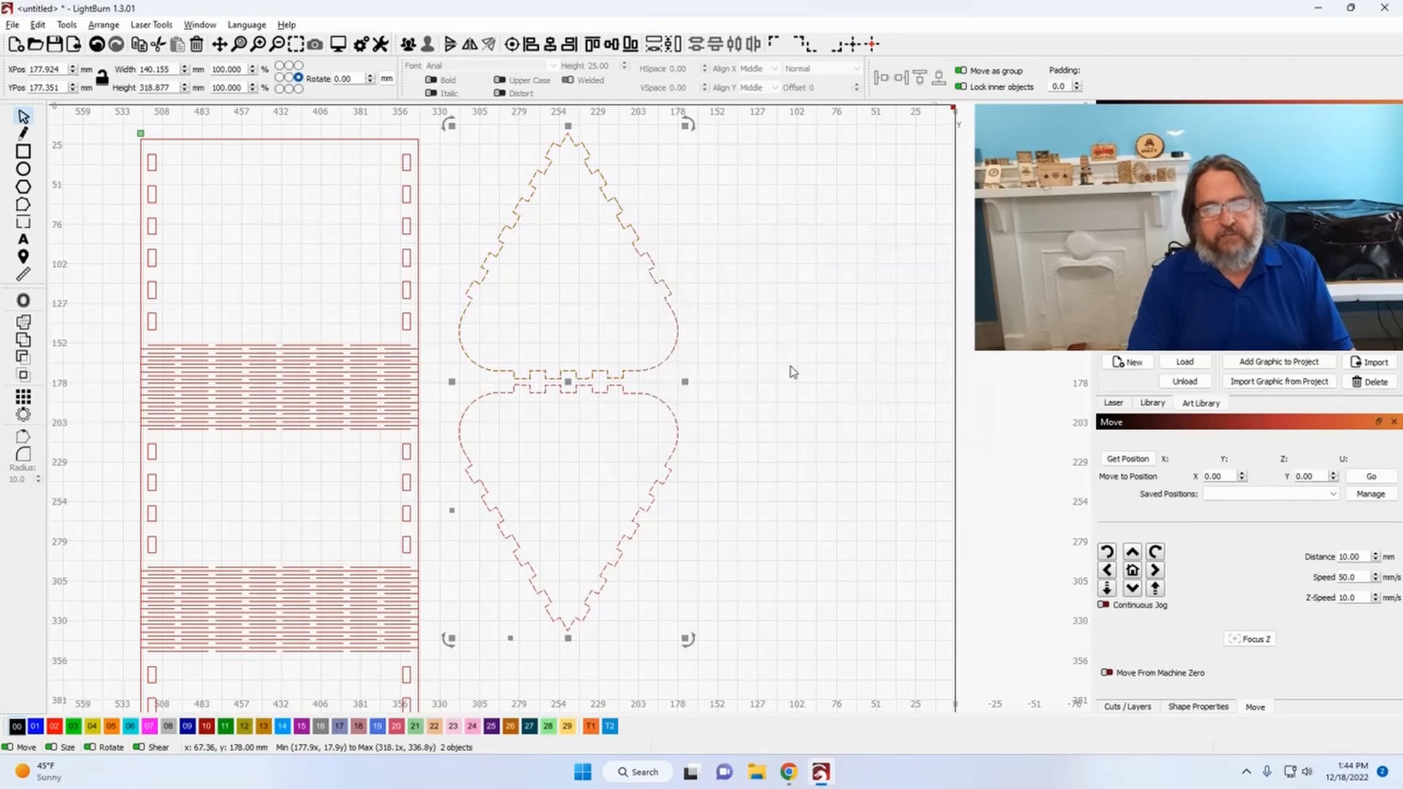
Step: Resize the tab heights of both side pieces from 4.9 mm to a new material thickness of 3.3 mm and deselect them
click(67, 25)
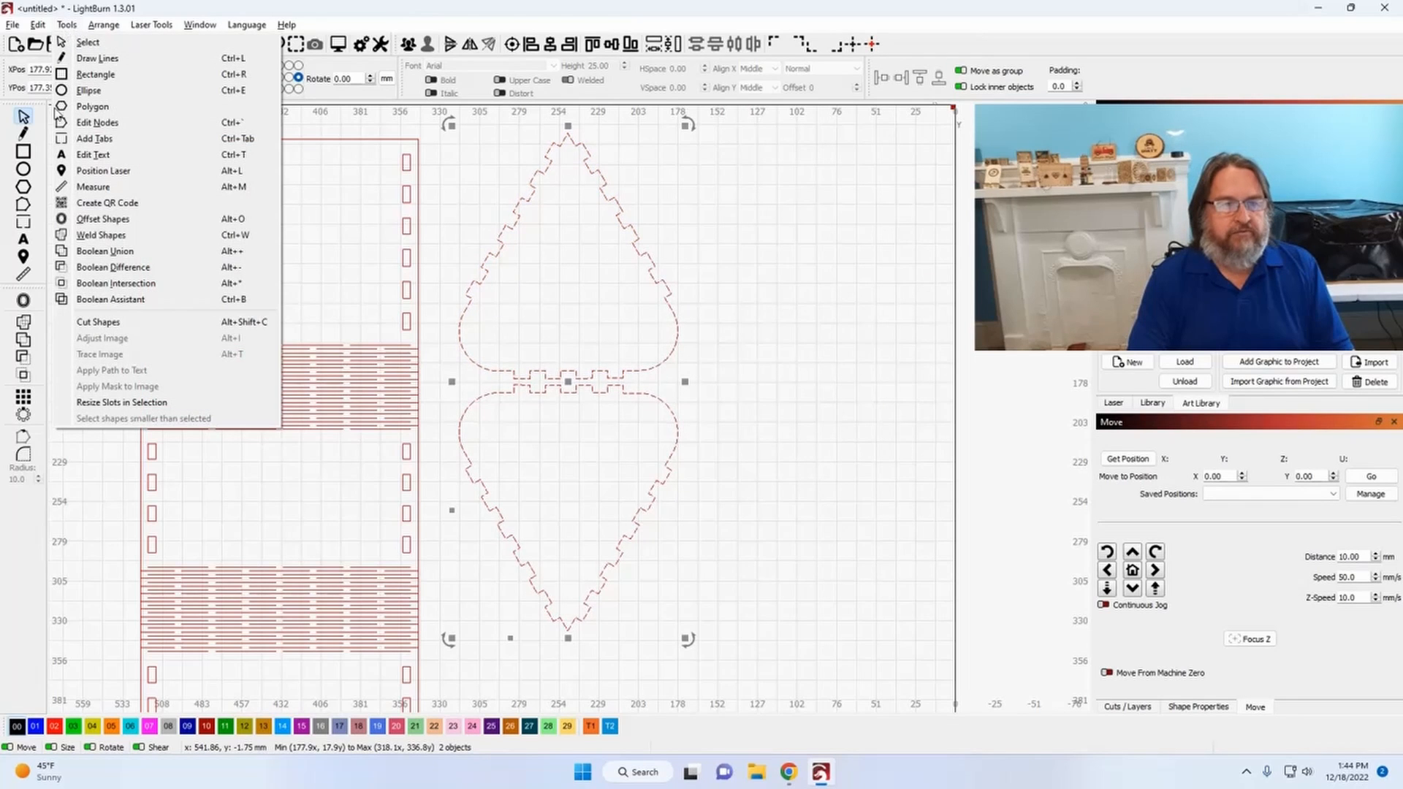
click(114, 411)
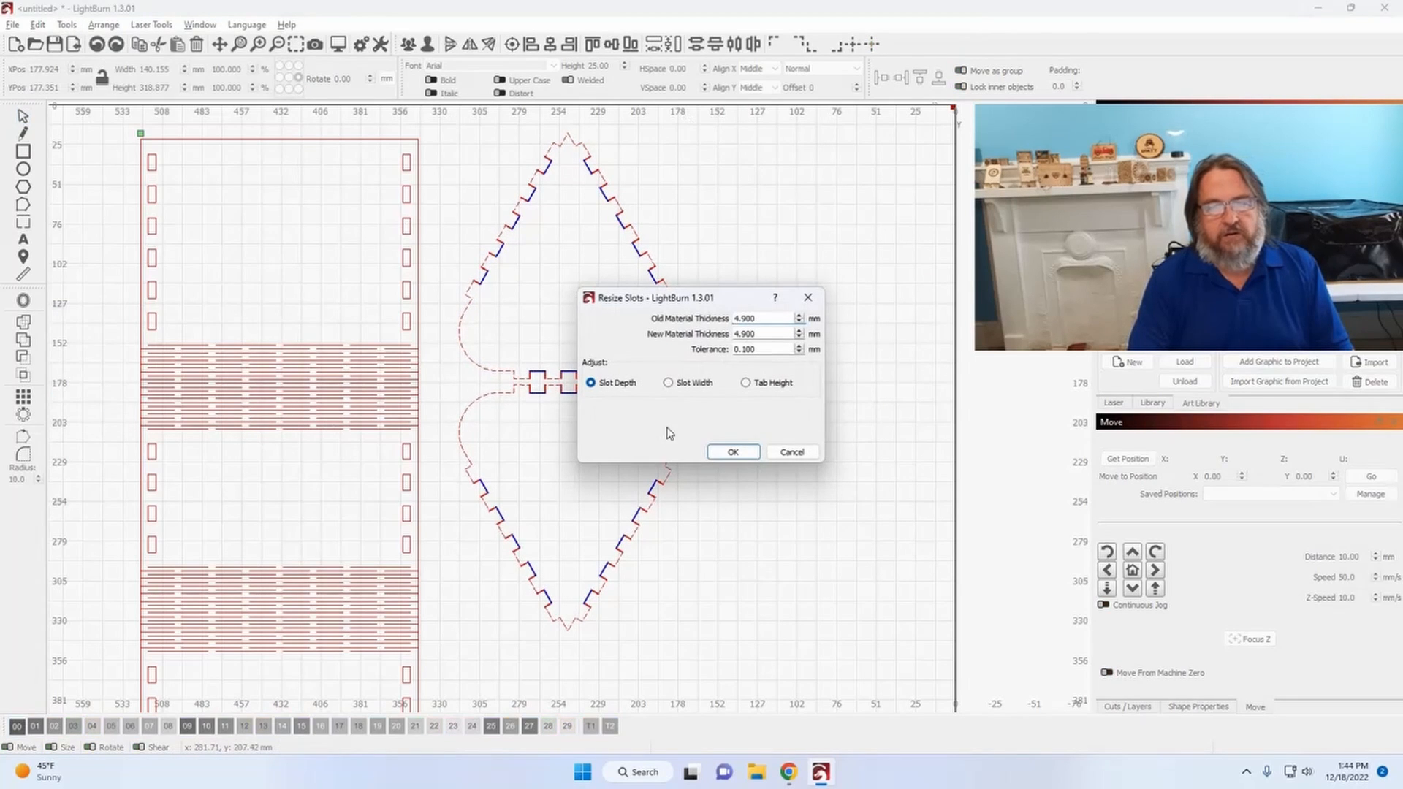
click(746, 384)
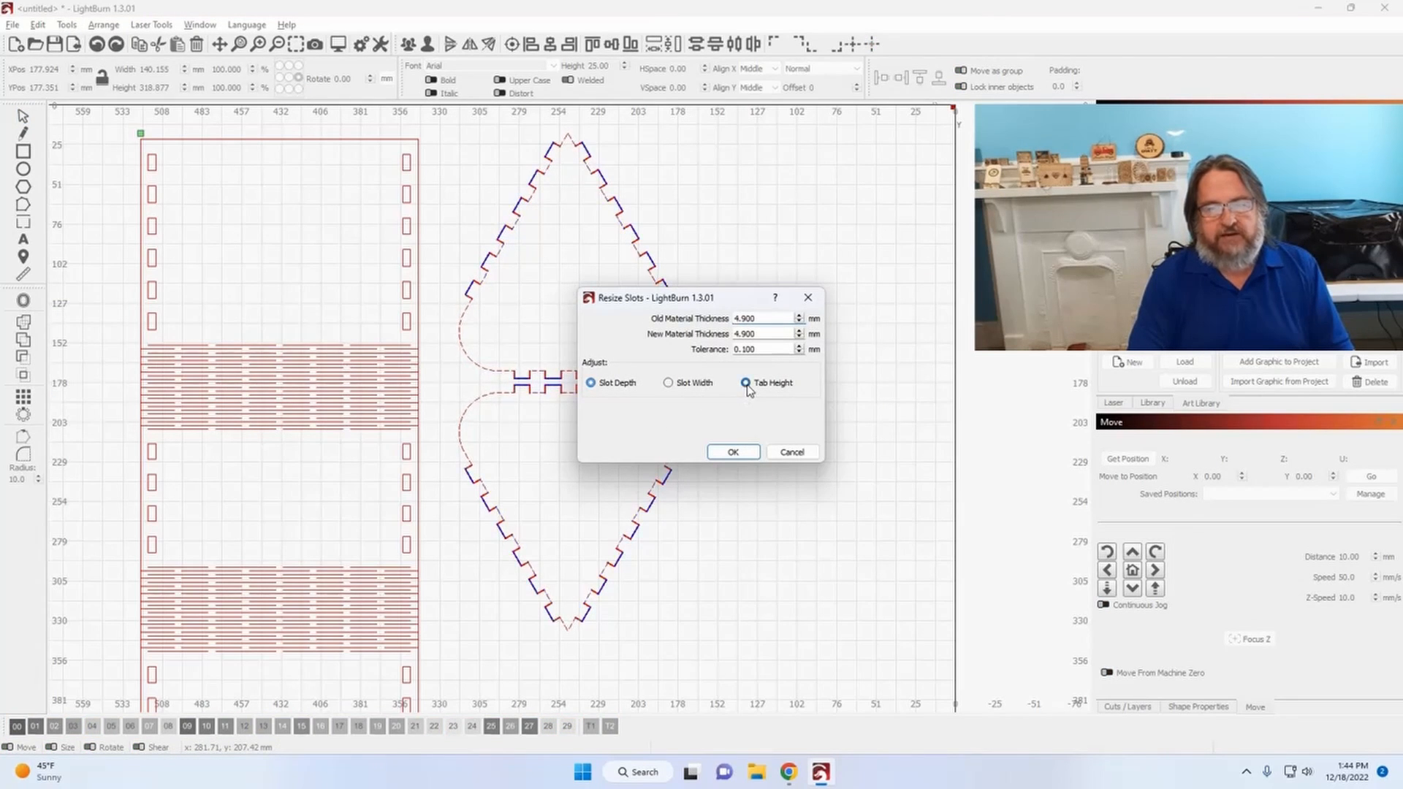
double_click(762, 331)
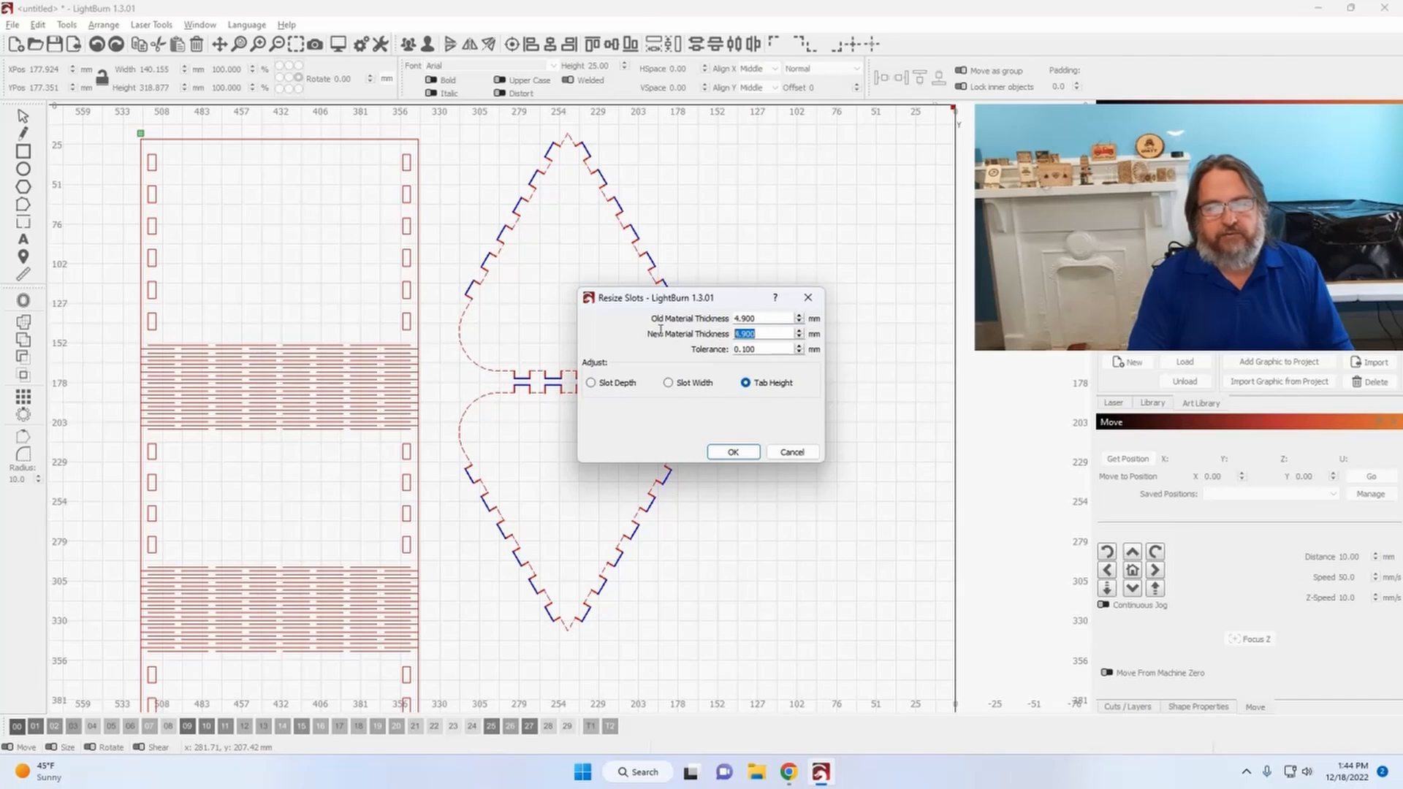
text(3.3)
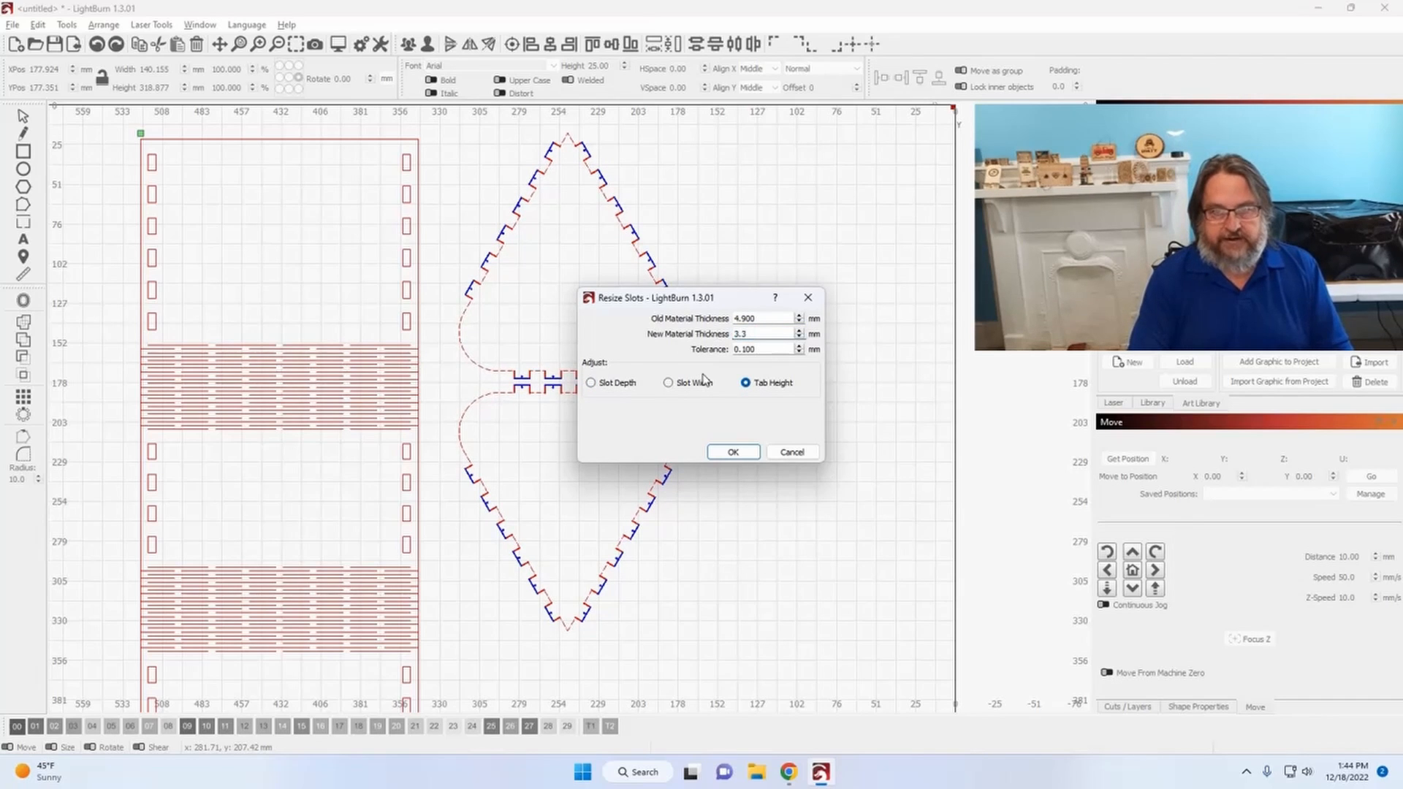
click(731, 451)
click(733, 490)
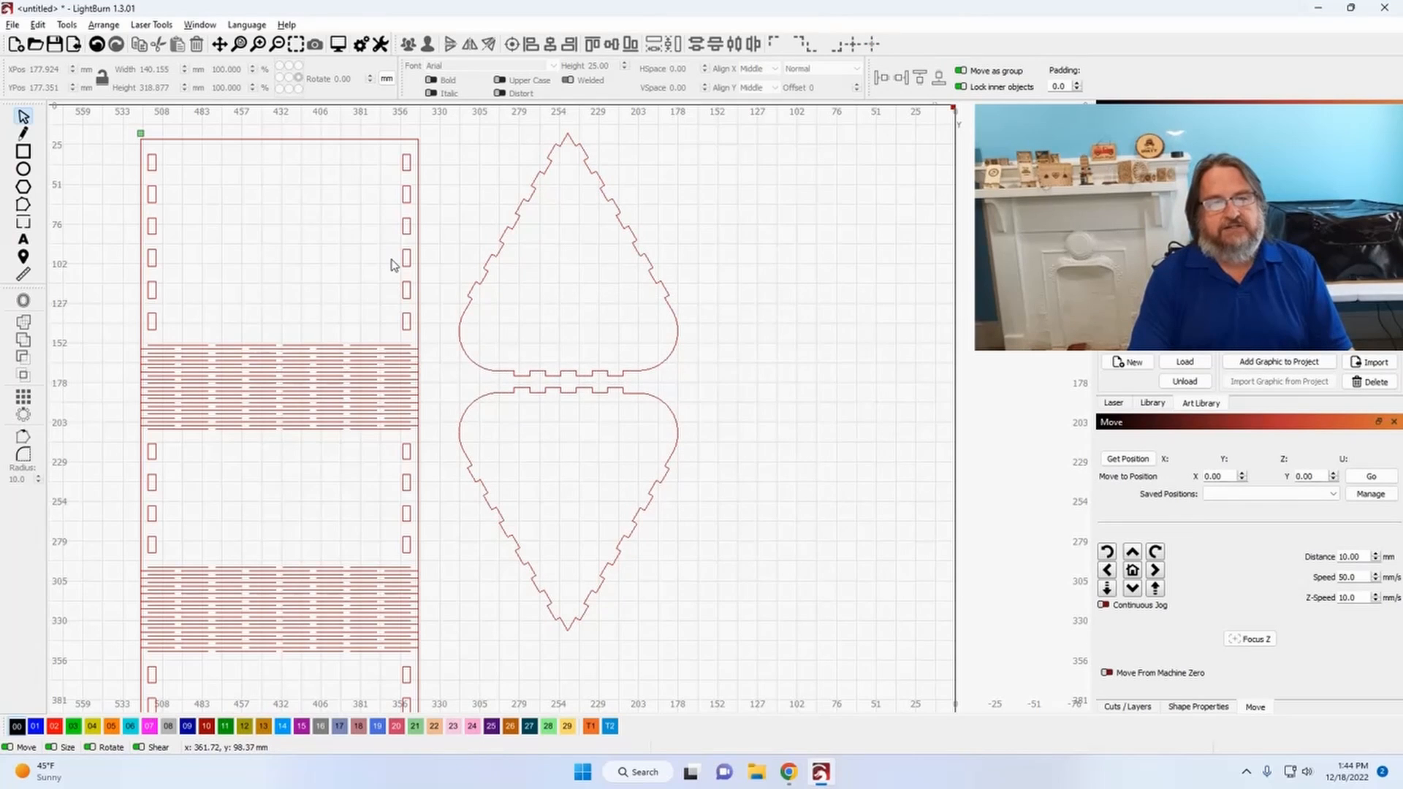
Step: Move one line of the upper hinge pattern about 21 mm up and one right-hand slot into the middle of the upper panel
scroll(397, 263, down, 3)
scroll(354, 183, up, 1)
scroll(354, 183, up, 2)
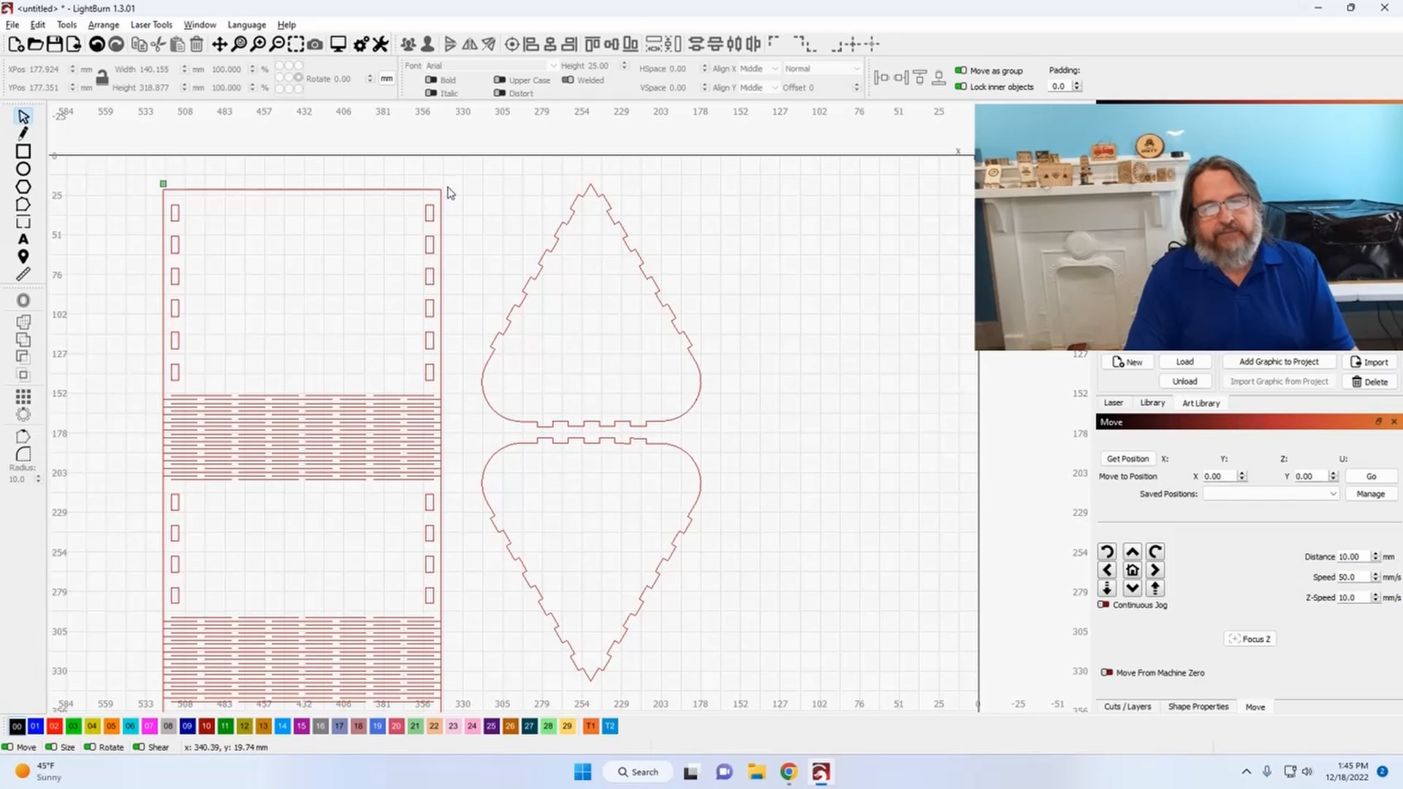
click(363, 439)
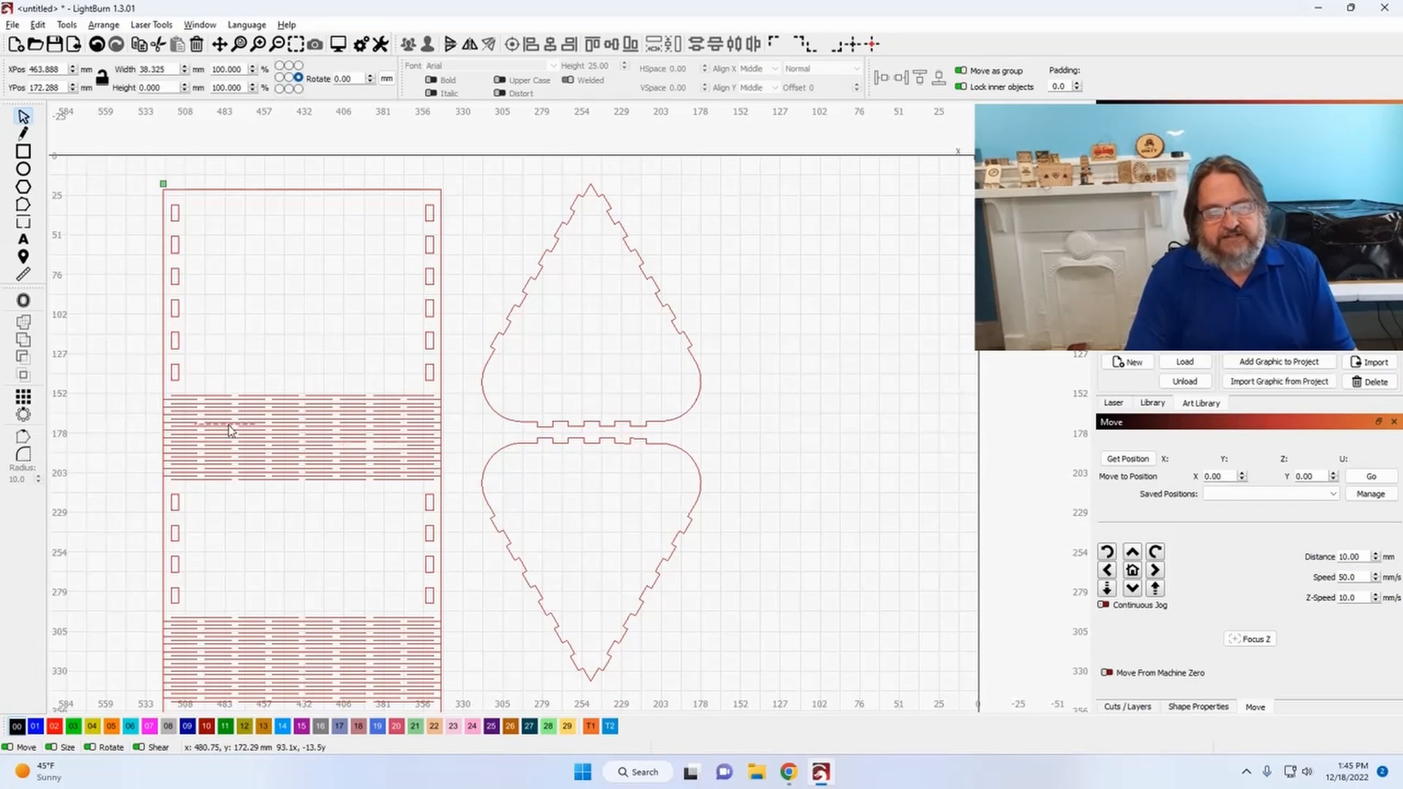
drag(315, 417, 229, 378)
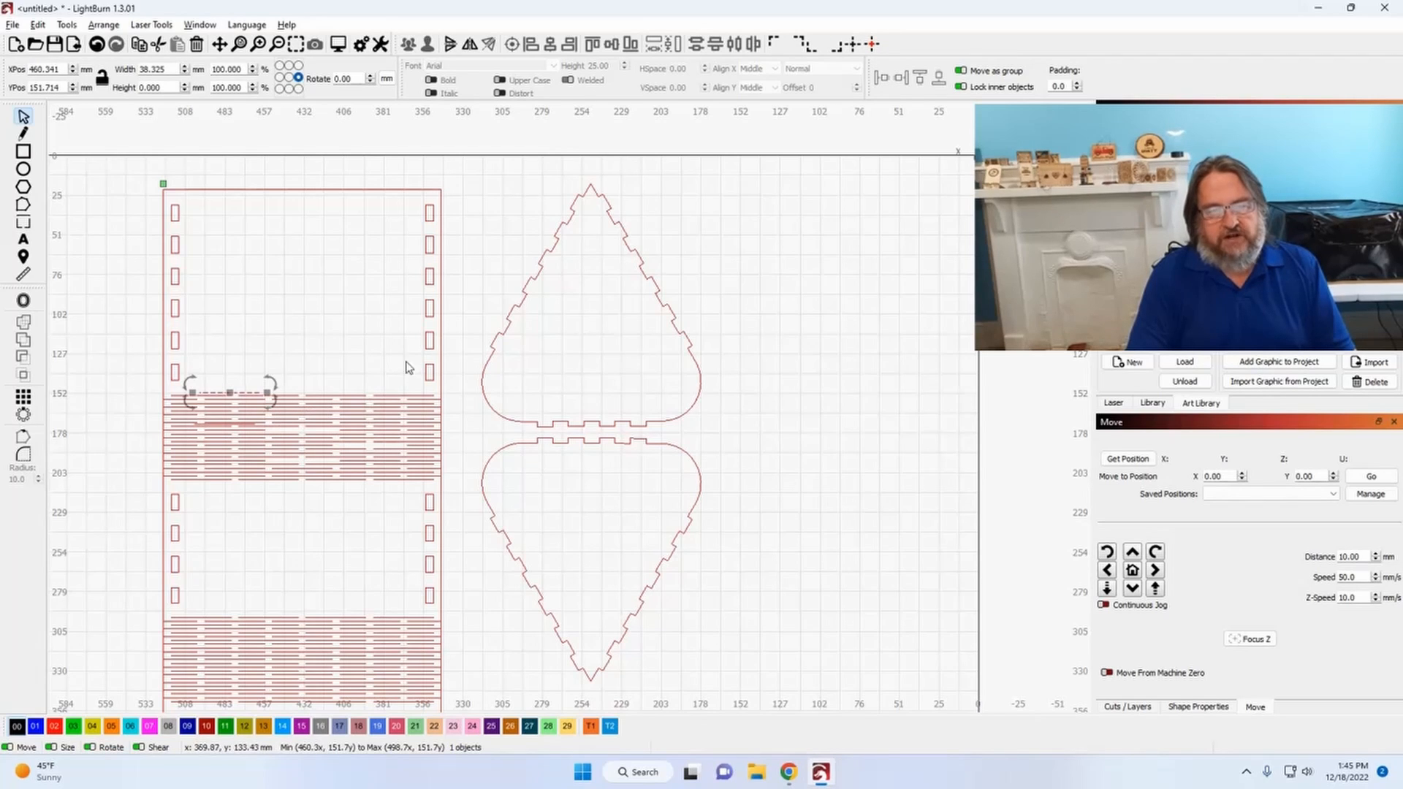
key(ctrl+v)
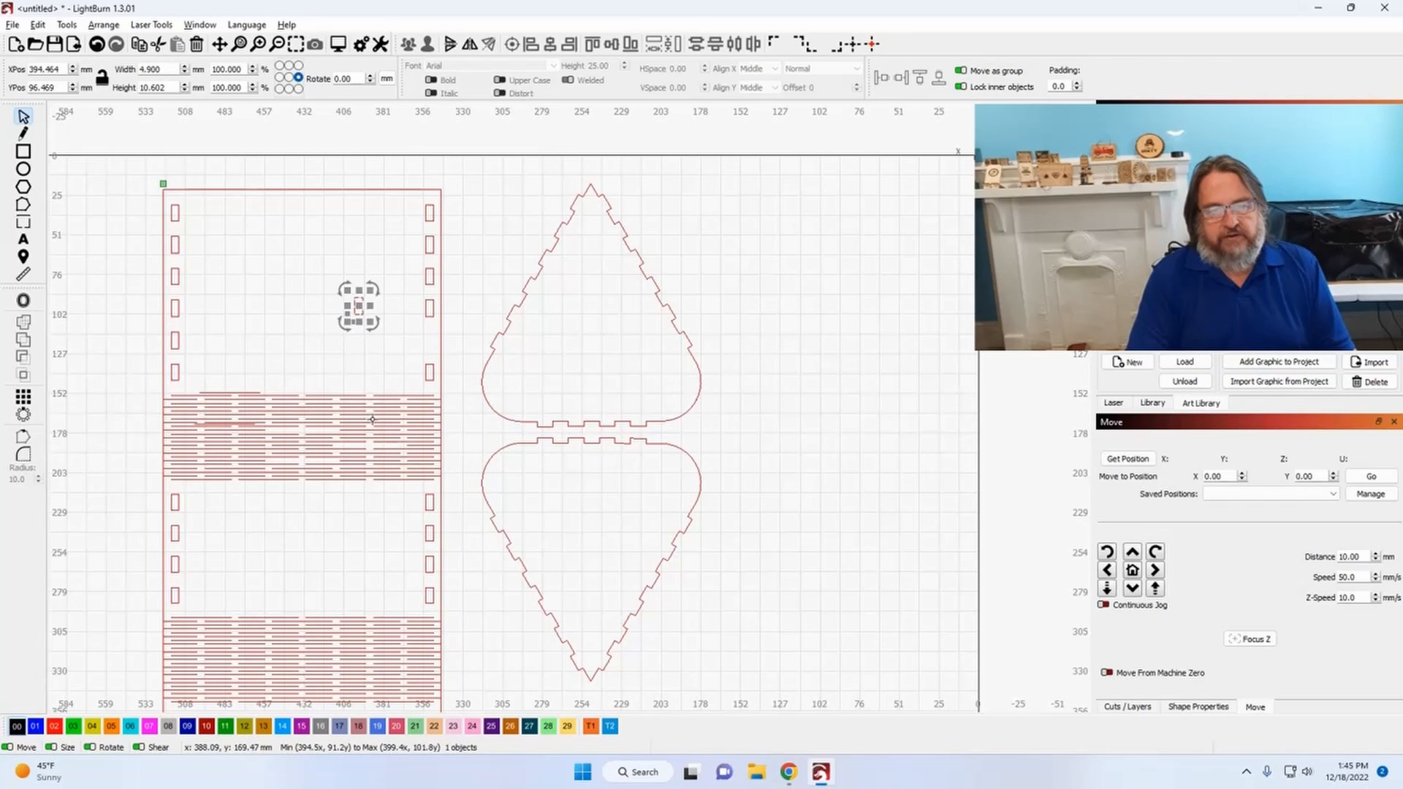
Step: Select some upper hinge lines and single slots, widening the fourth slot on the upper panel's right edge to about 7.2 mm
drag(376, 431, 312, 374)
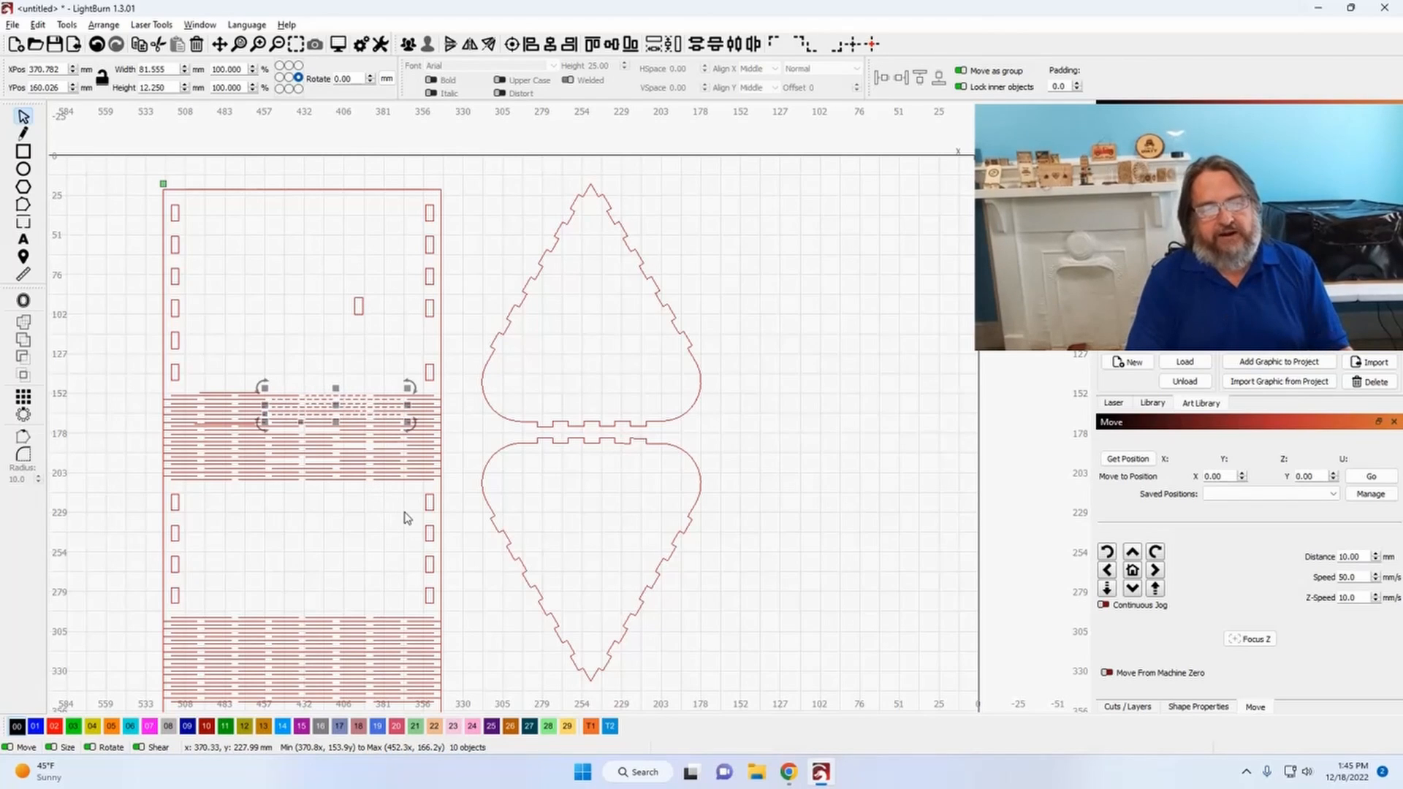
click(427, 502)
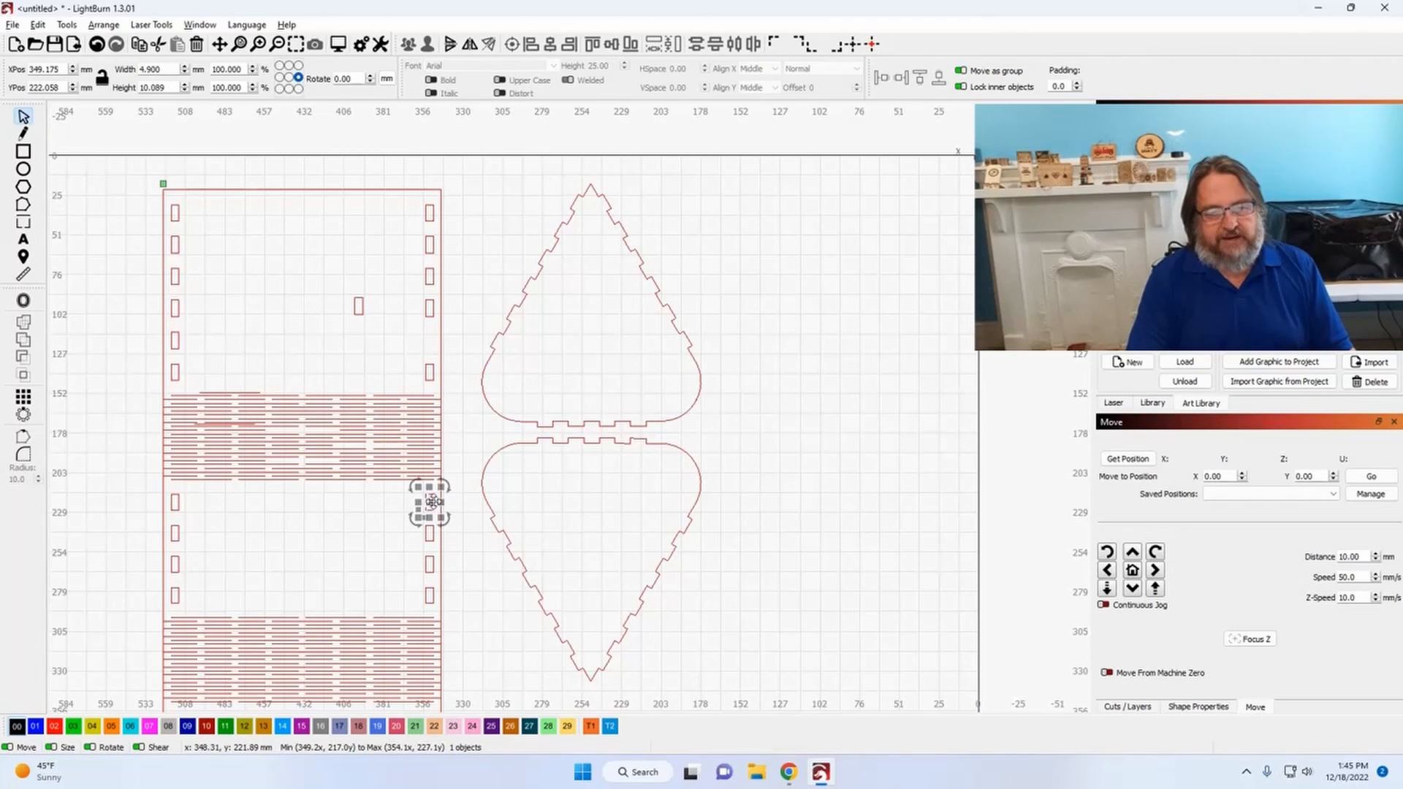
click(427, 310)
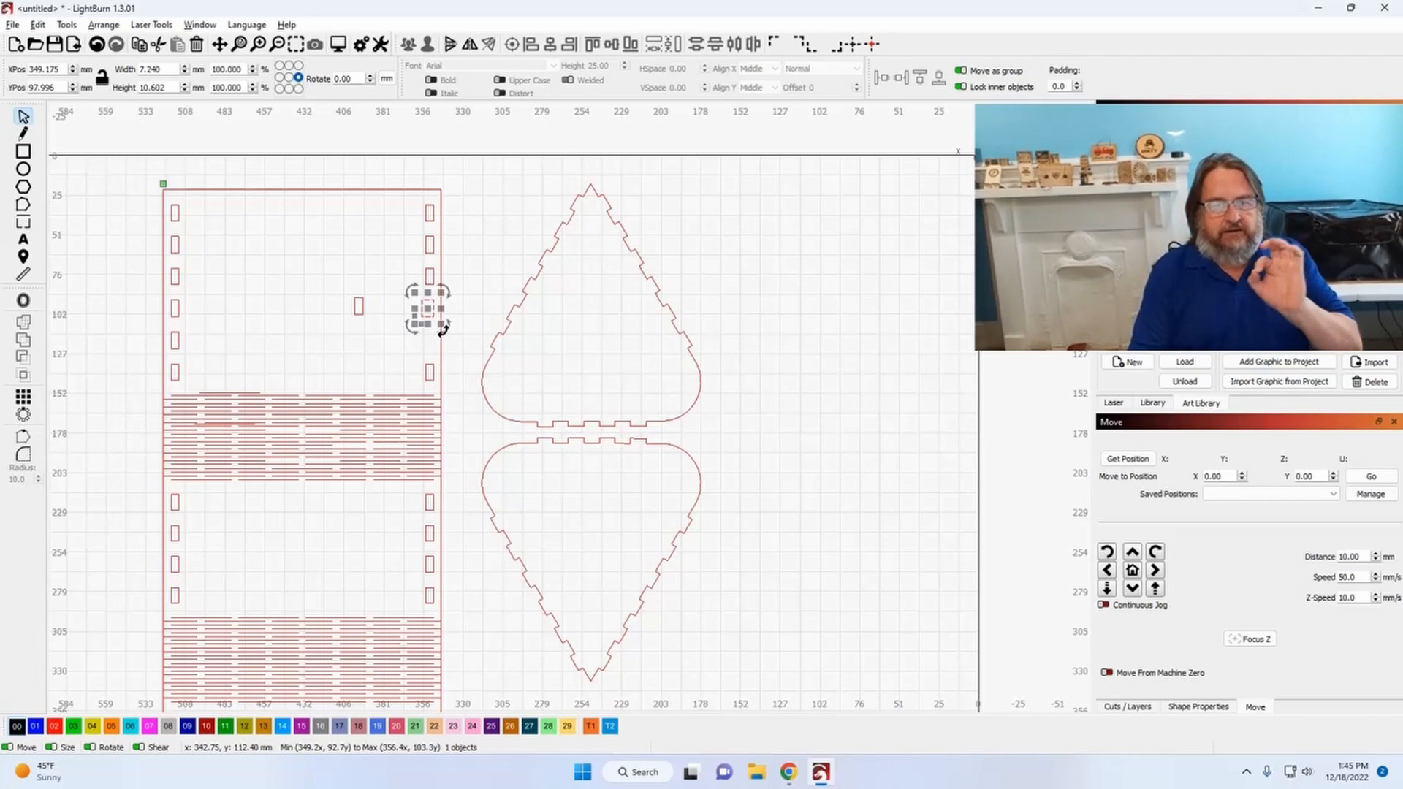
Step: Select and delete the whole design, then look at the art library files available for loading without opening one
scroll(443, 330, down, 2)
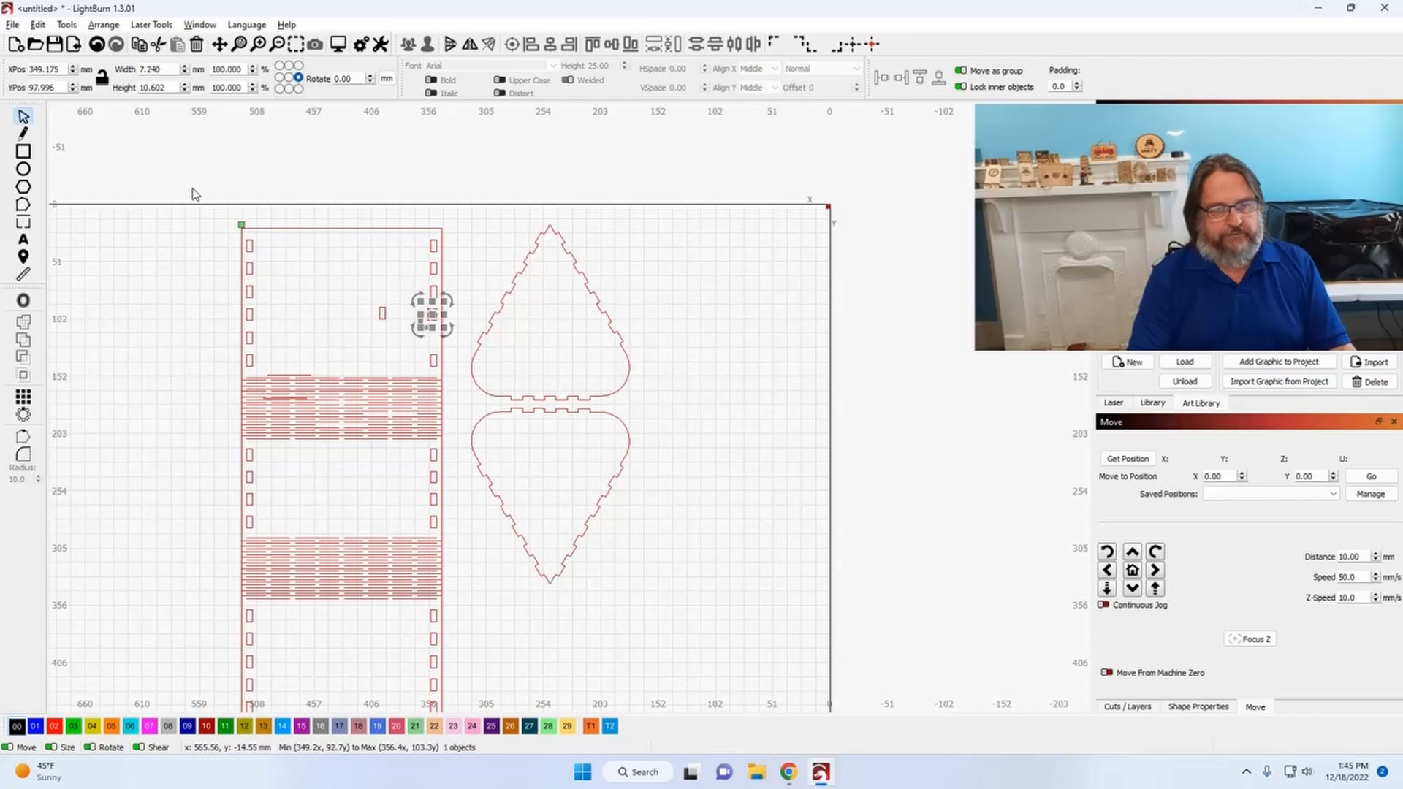
scroll(192, 190, down, 2)
drag(194, 192, 573, 604)
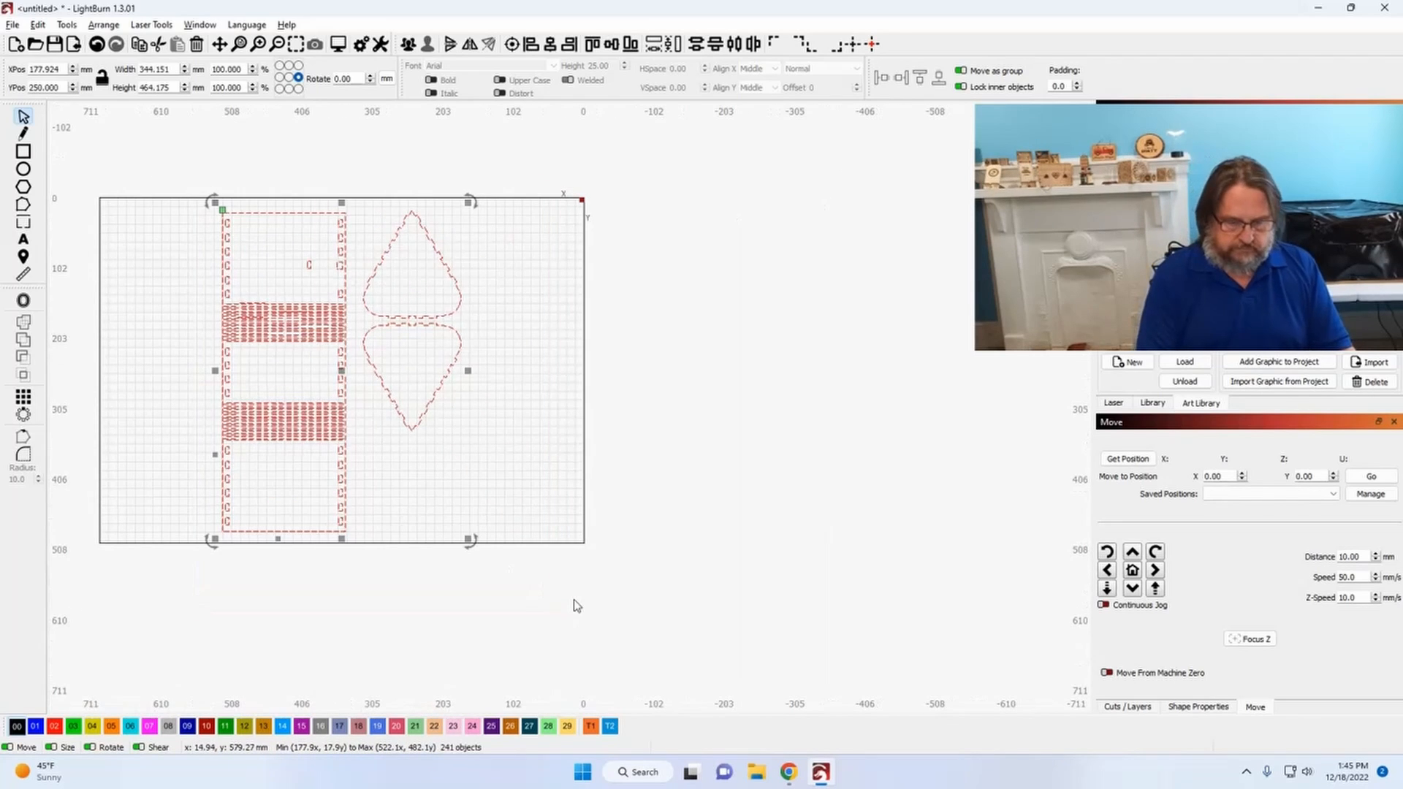
key(Delete)
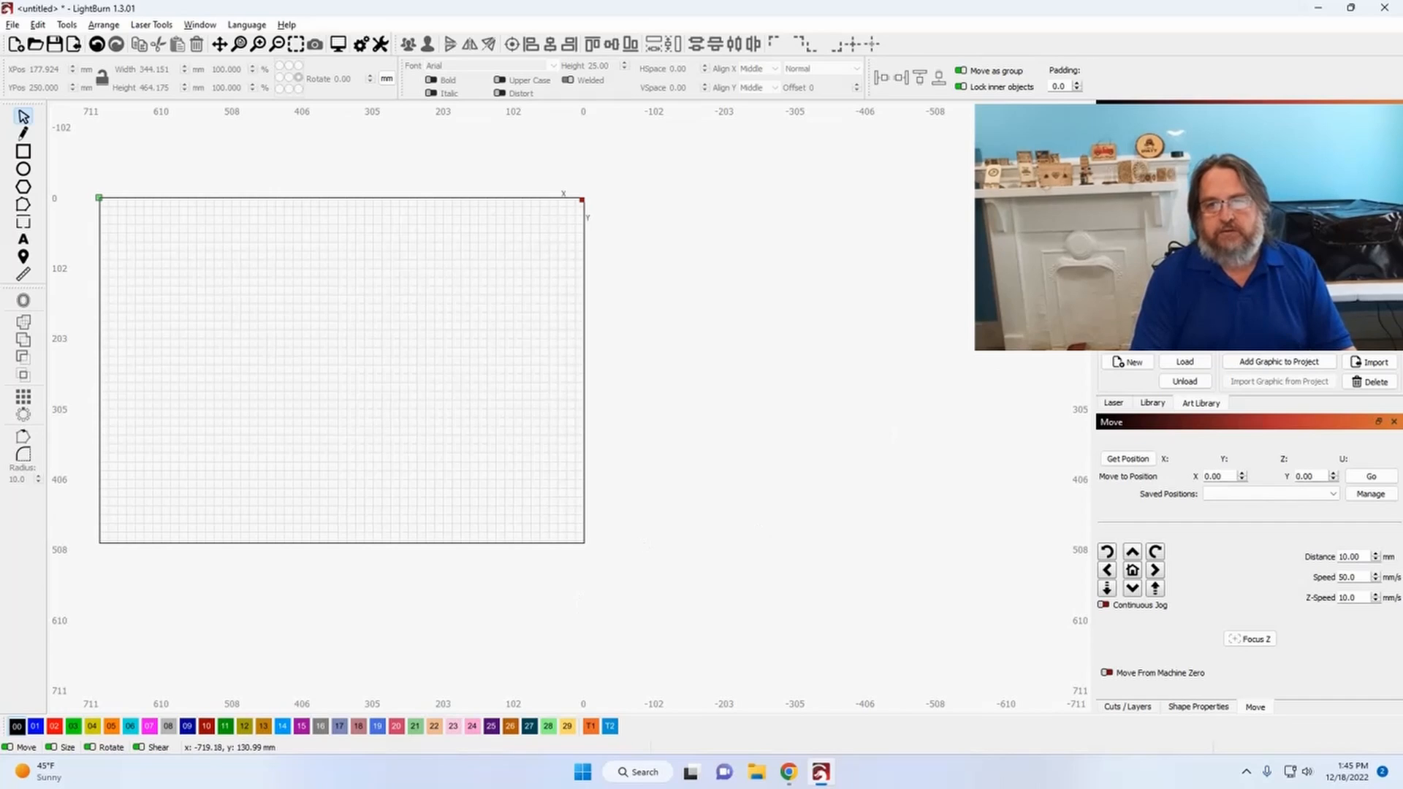
click(1183, 359)
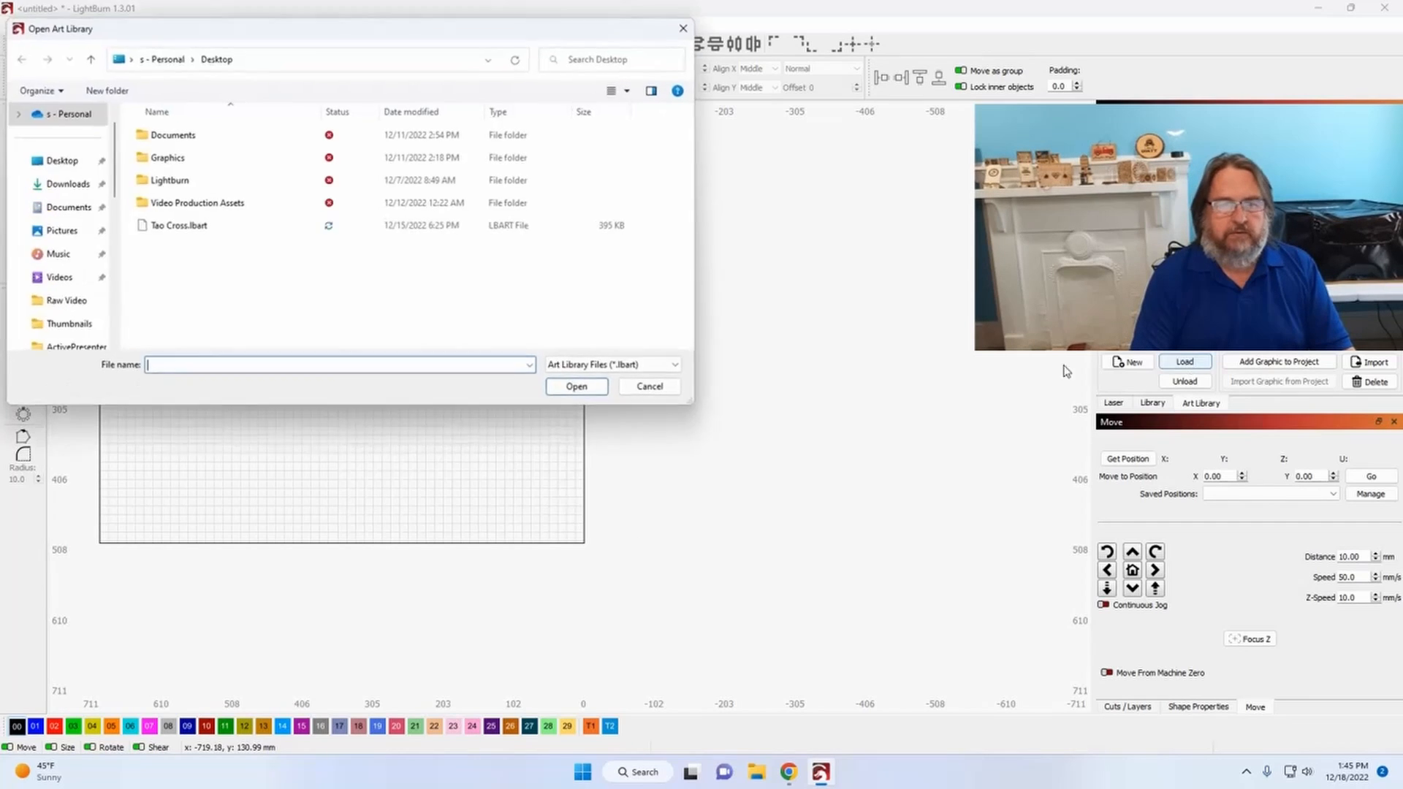
click(649, 387)
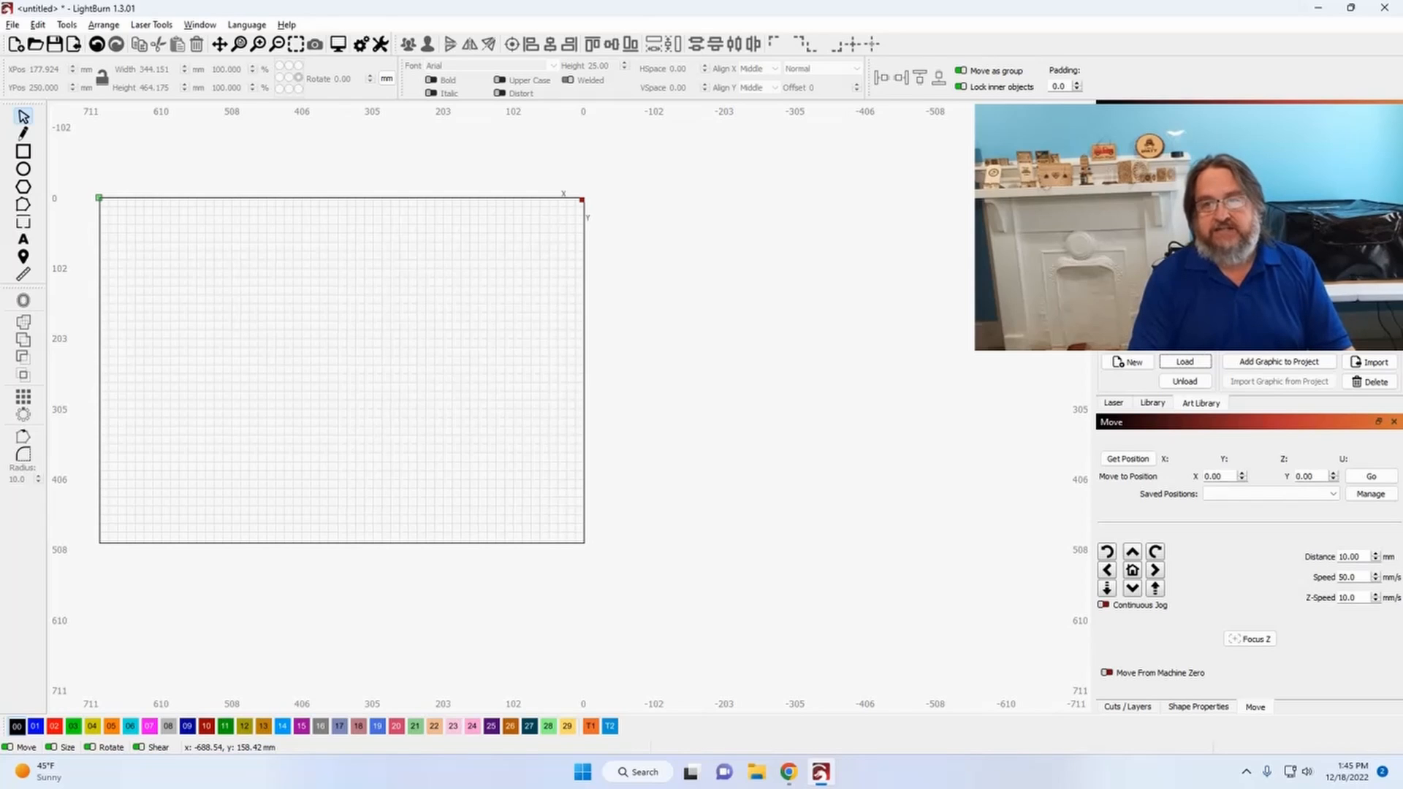
Step: Add the hinged box graphic from the art library to the project and center it on the page
click(1252, 363)
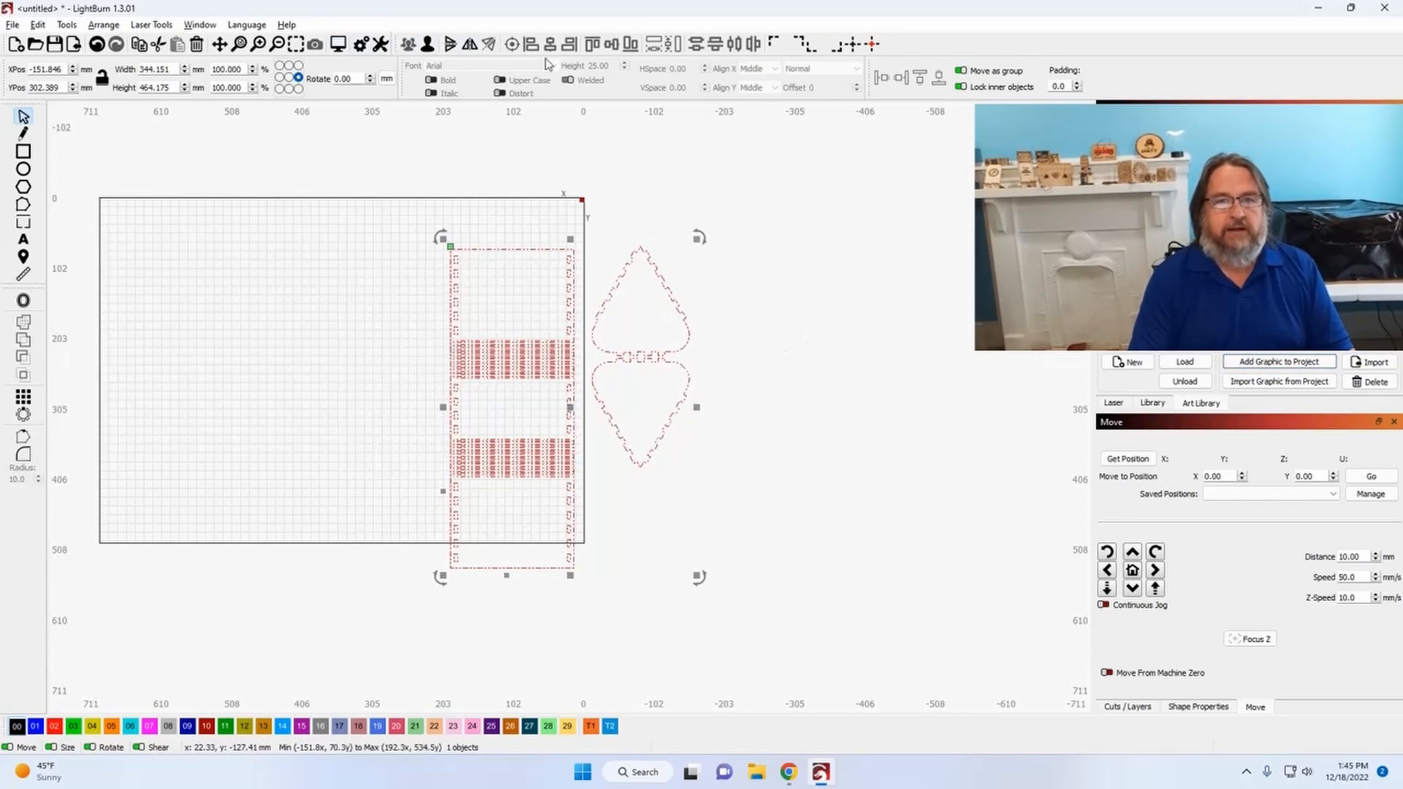
click(853, 45)
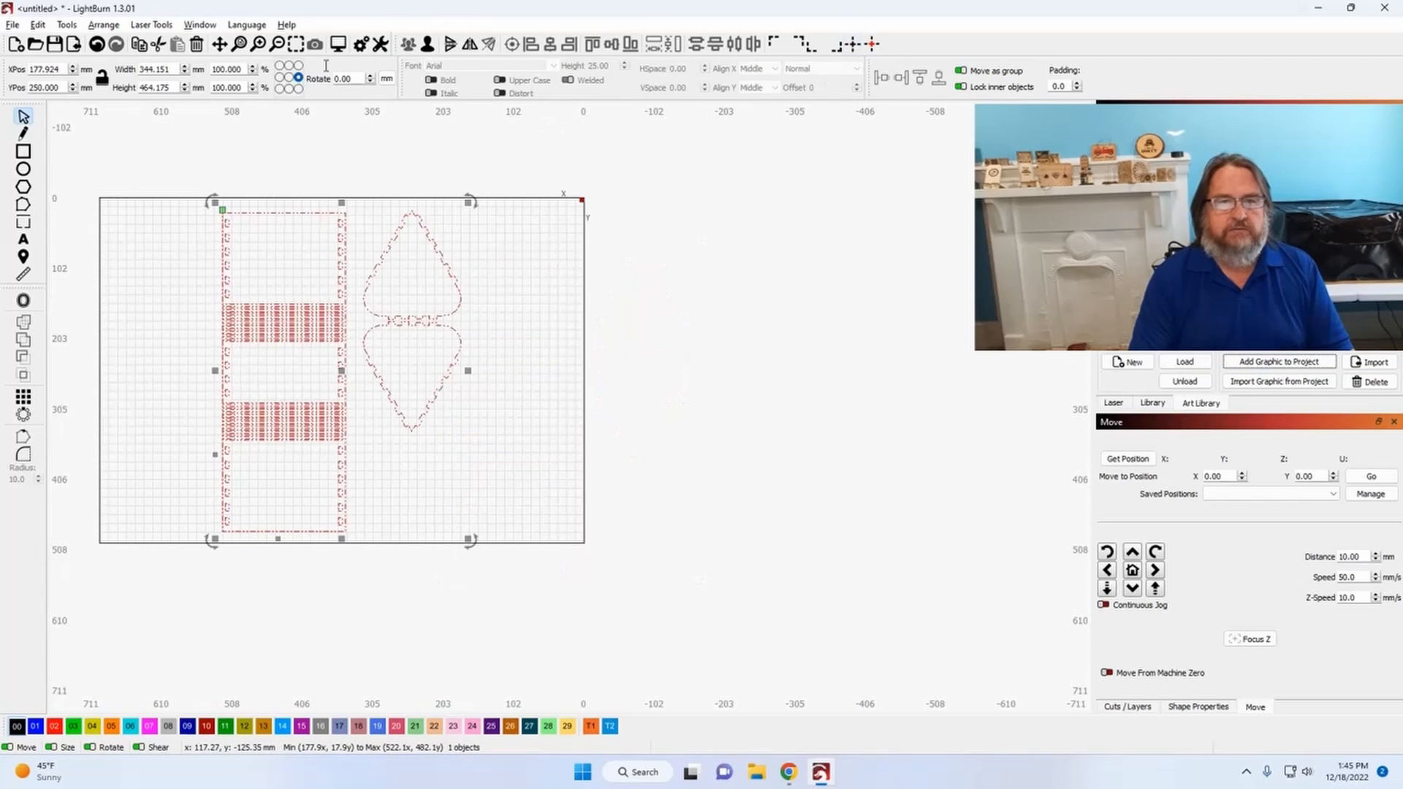
click(239, 45)
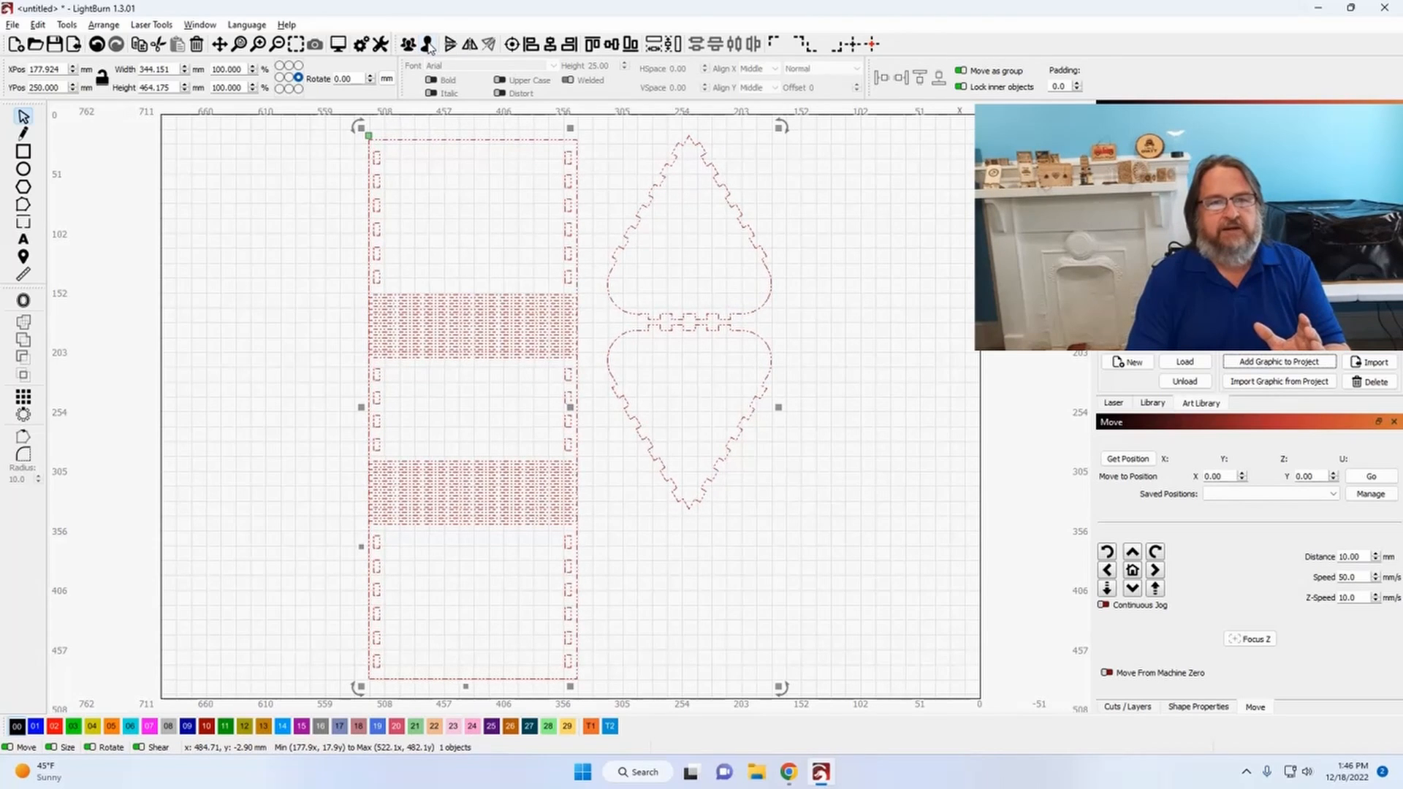
Step: Ungroup the design and its slots, then select the left and right slot columns one at a time
click(234, 256)
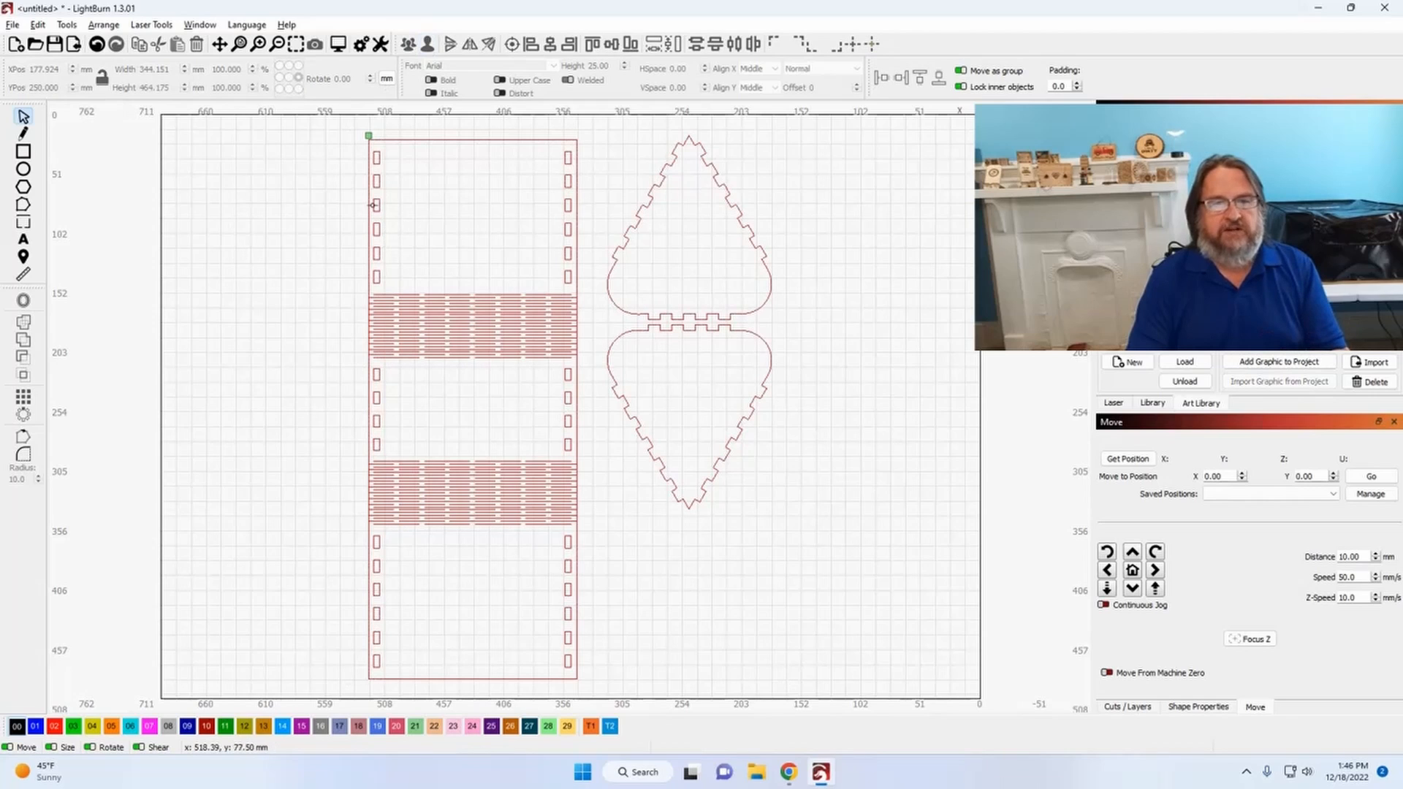
click(380, 201)
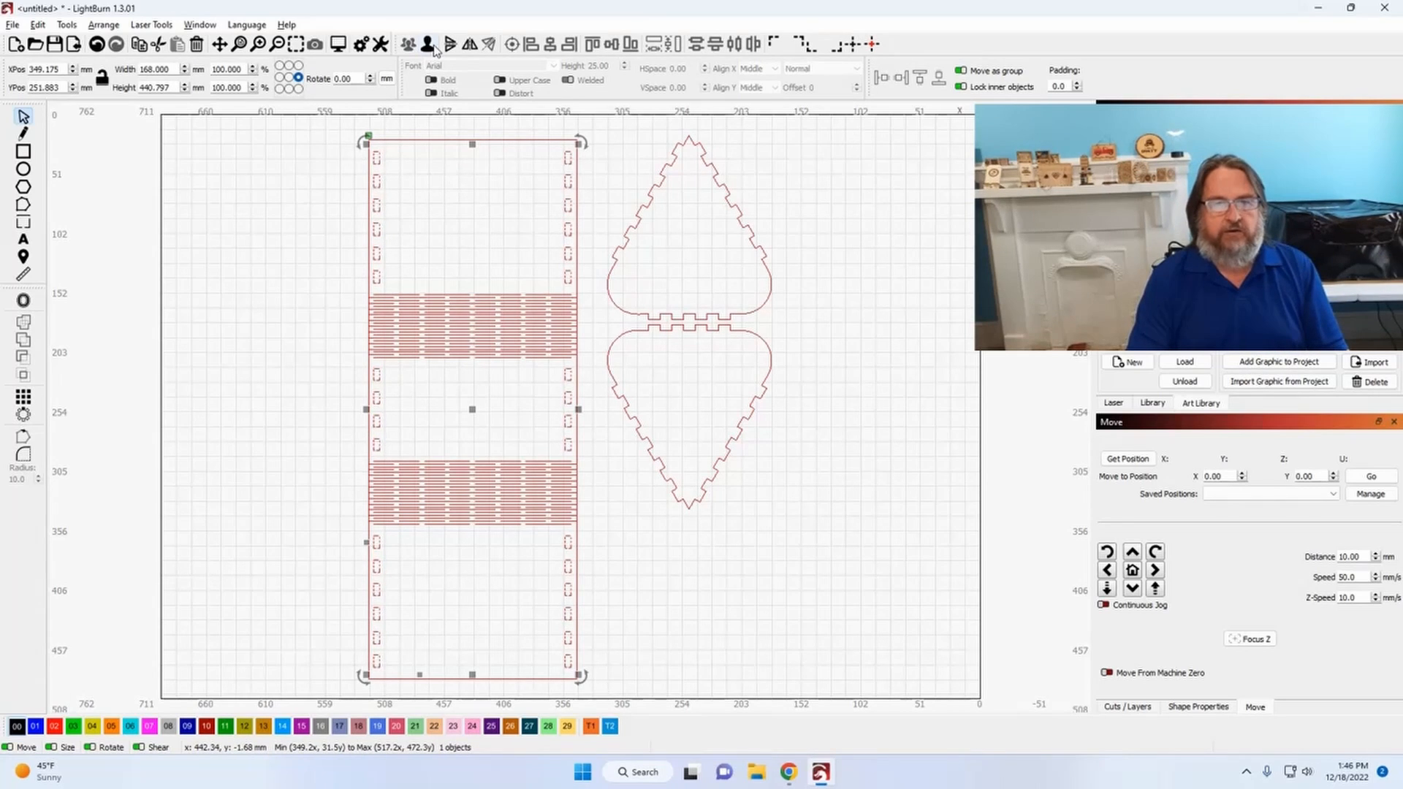
click(462, 228)
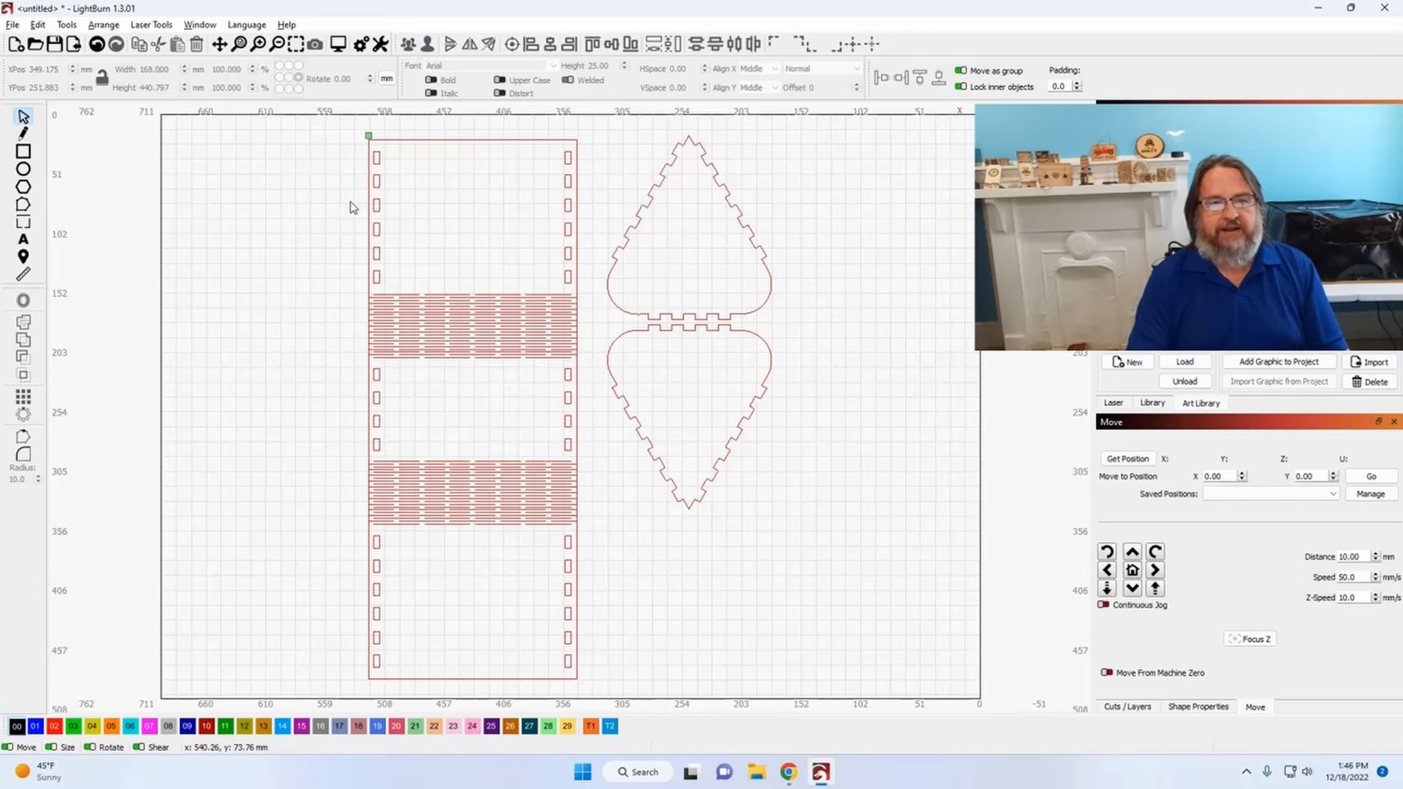
click(380, 201)
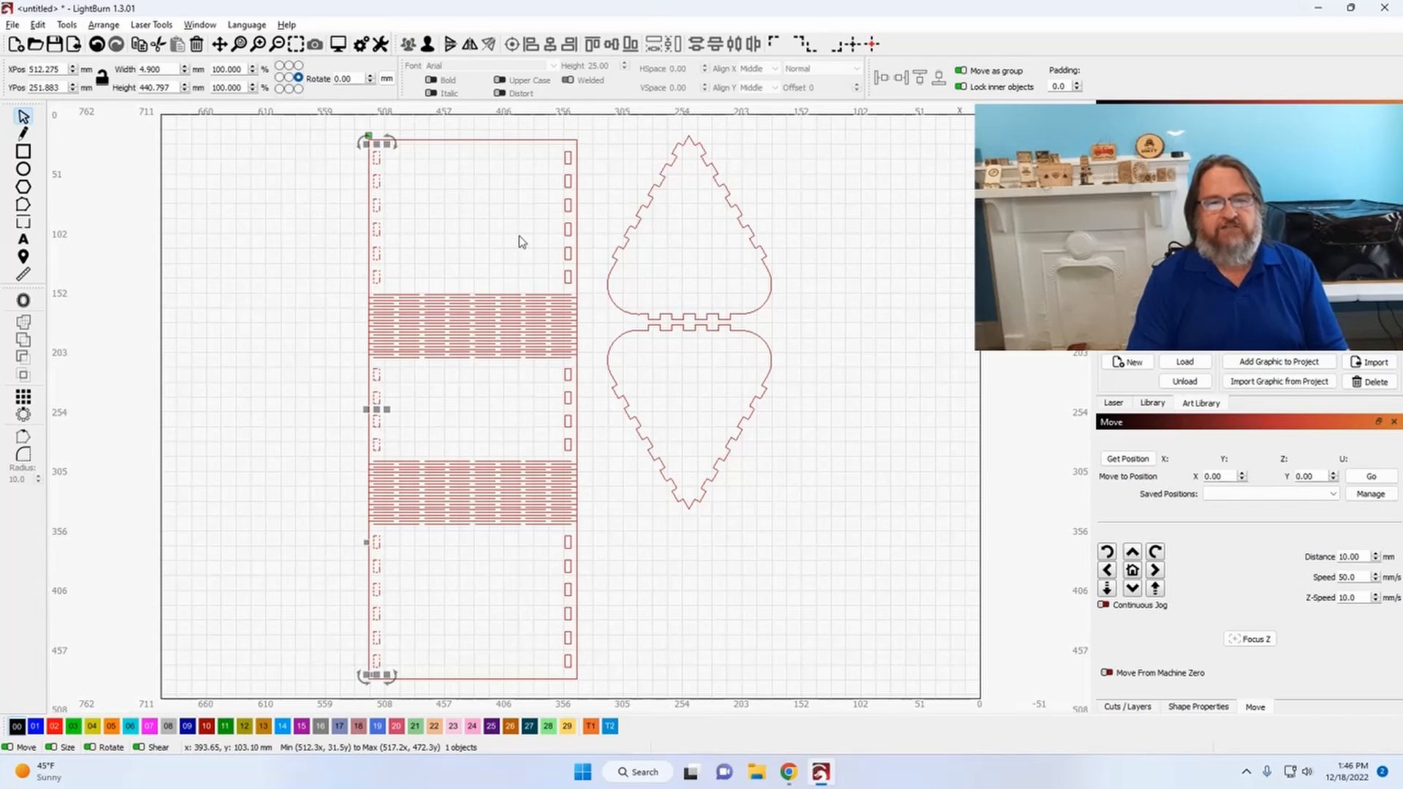
click(564, 220)
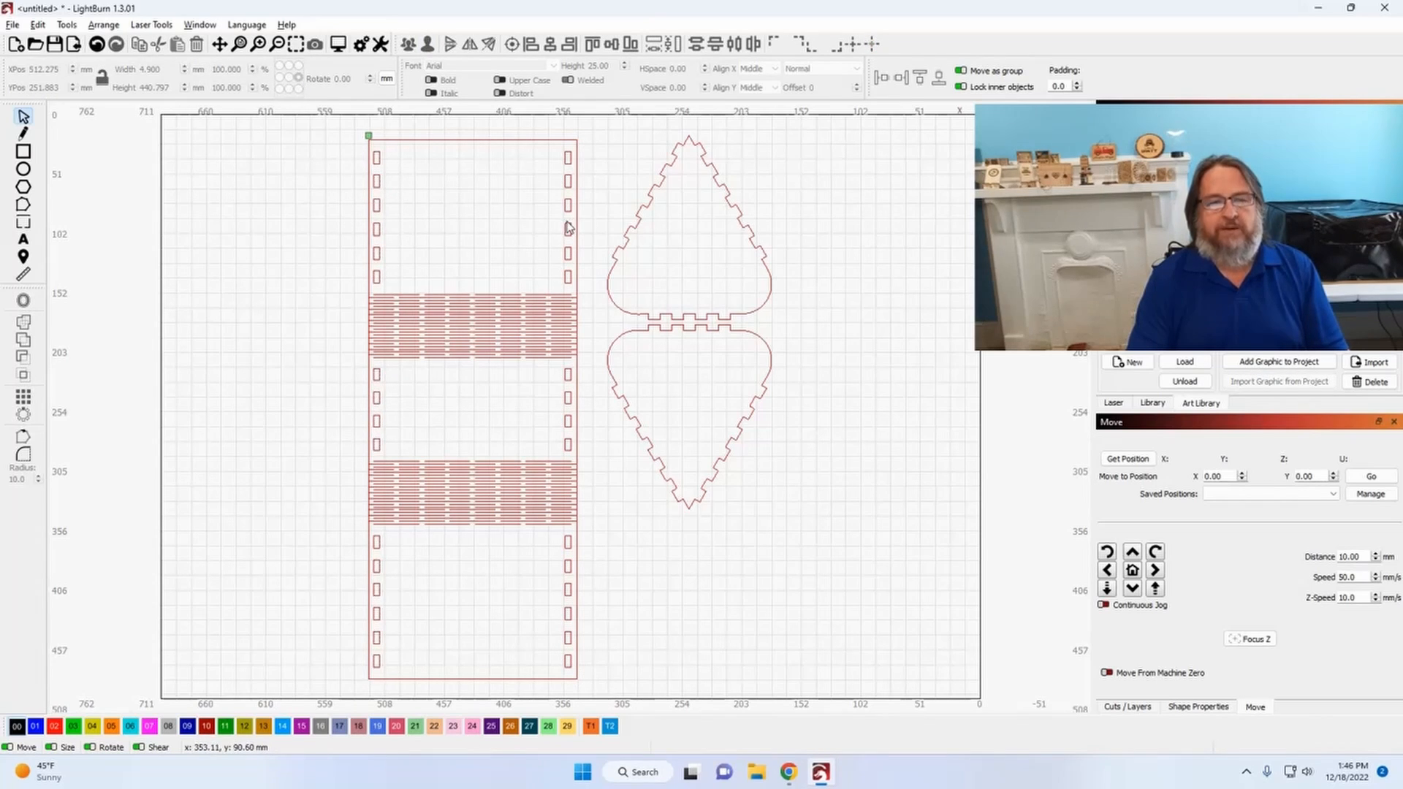
click(567, 221)
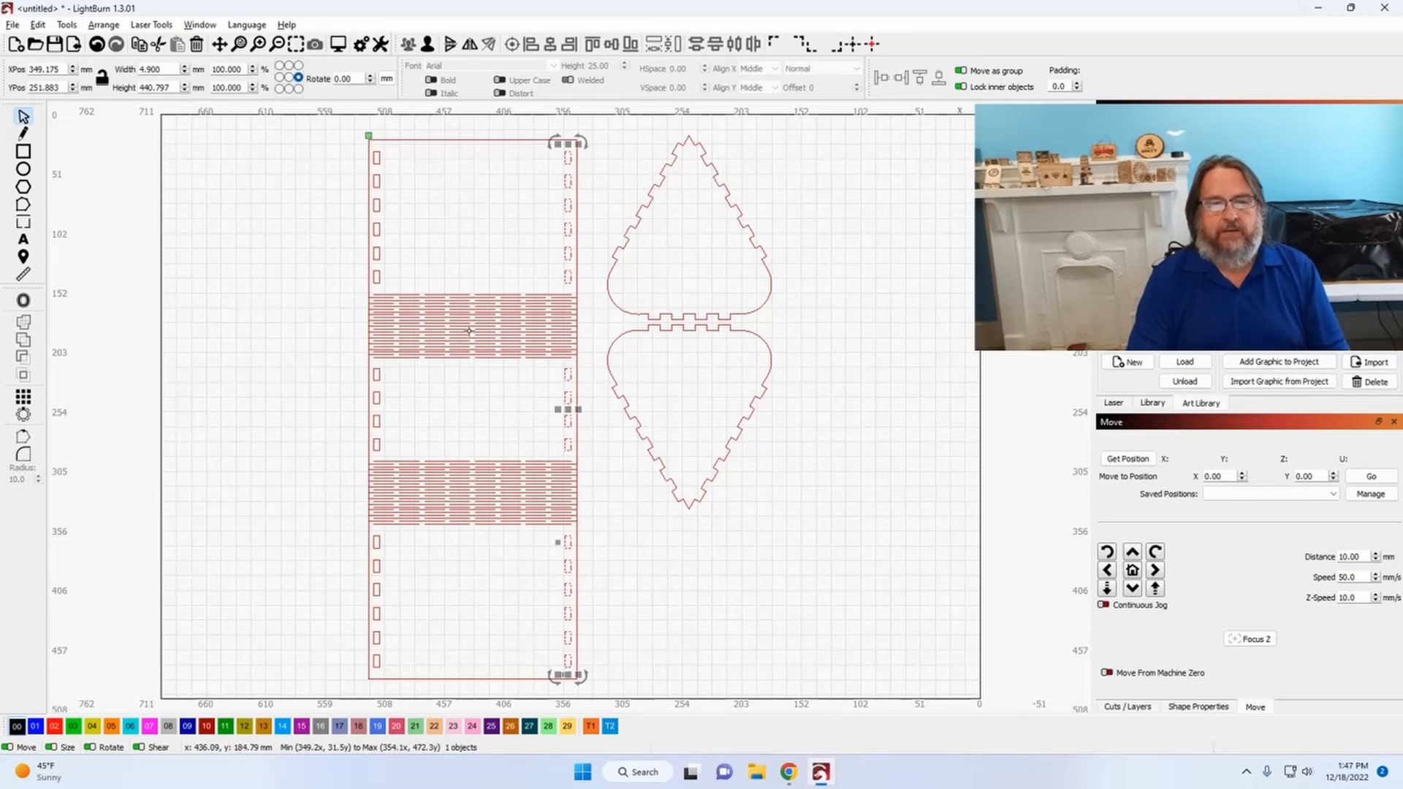
Step: Try moving the hinged panel about 52 mm left and the left slot column about 26 mm left, undoing each move
click(469, 331)
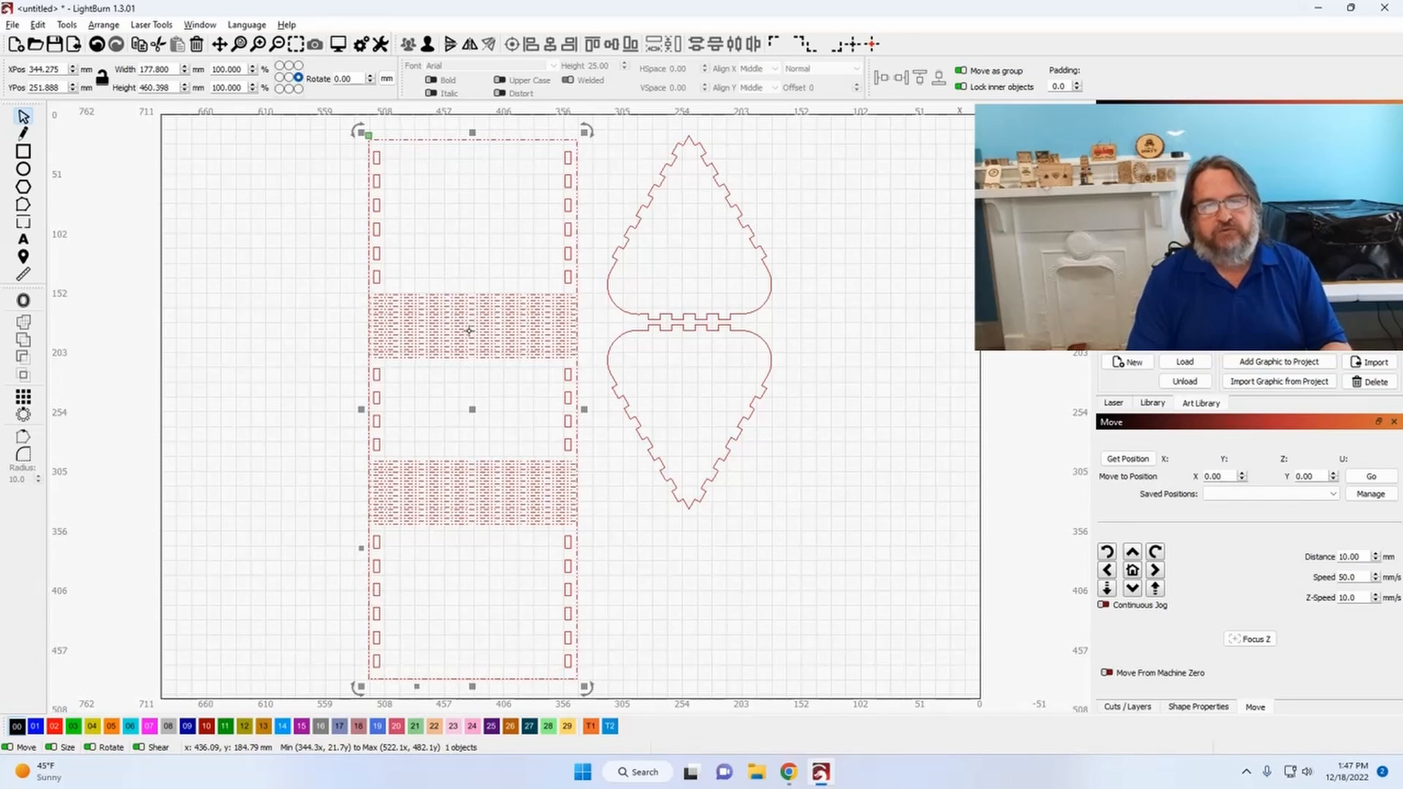
drag(469, 331, 412, 330)
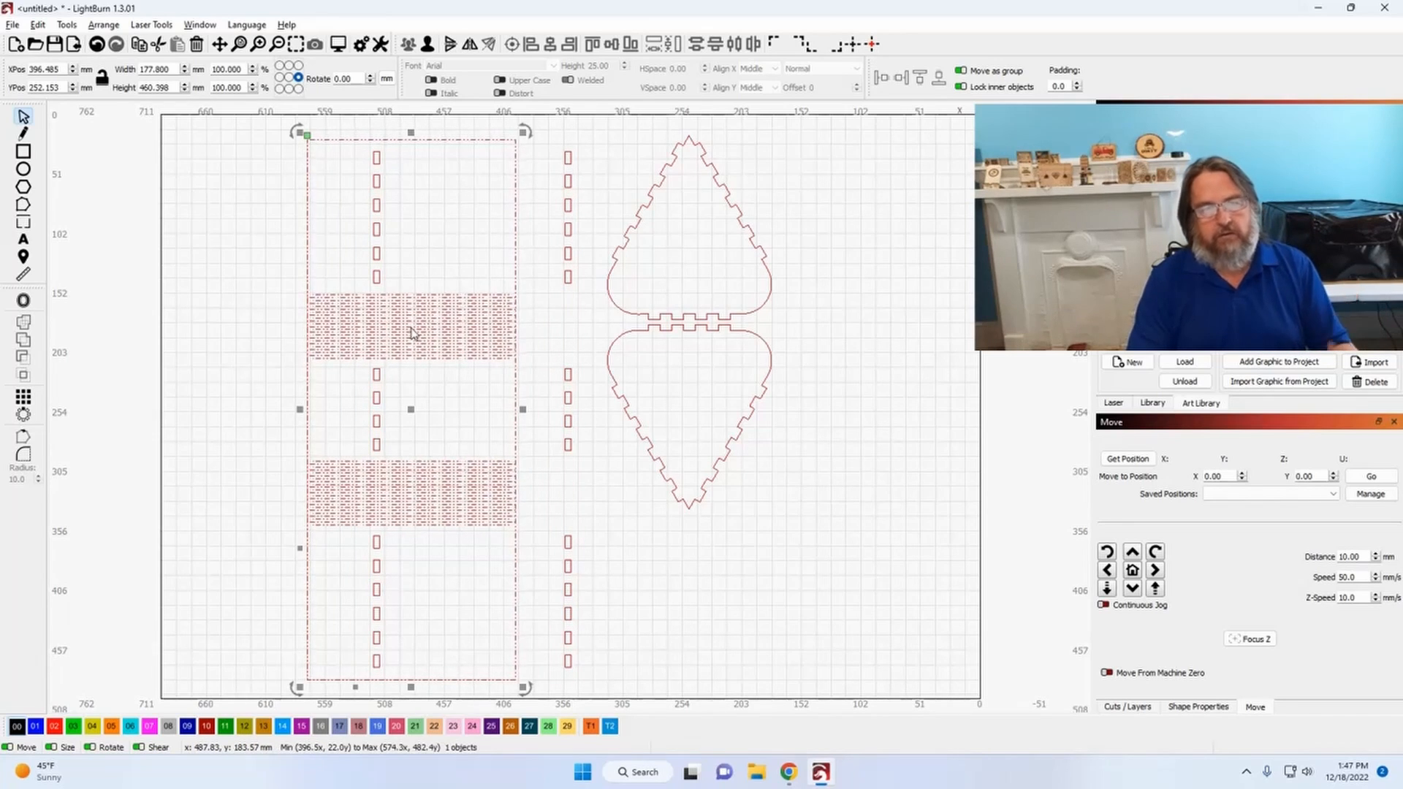
click(97, 43)
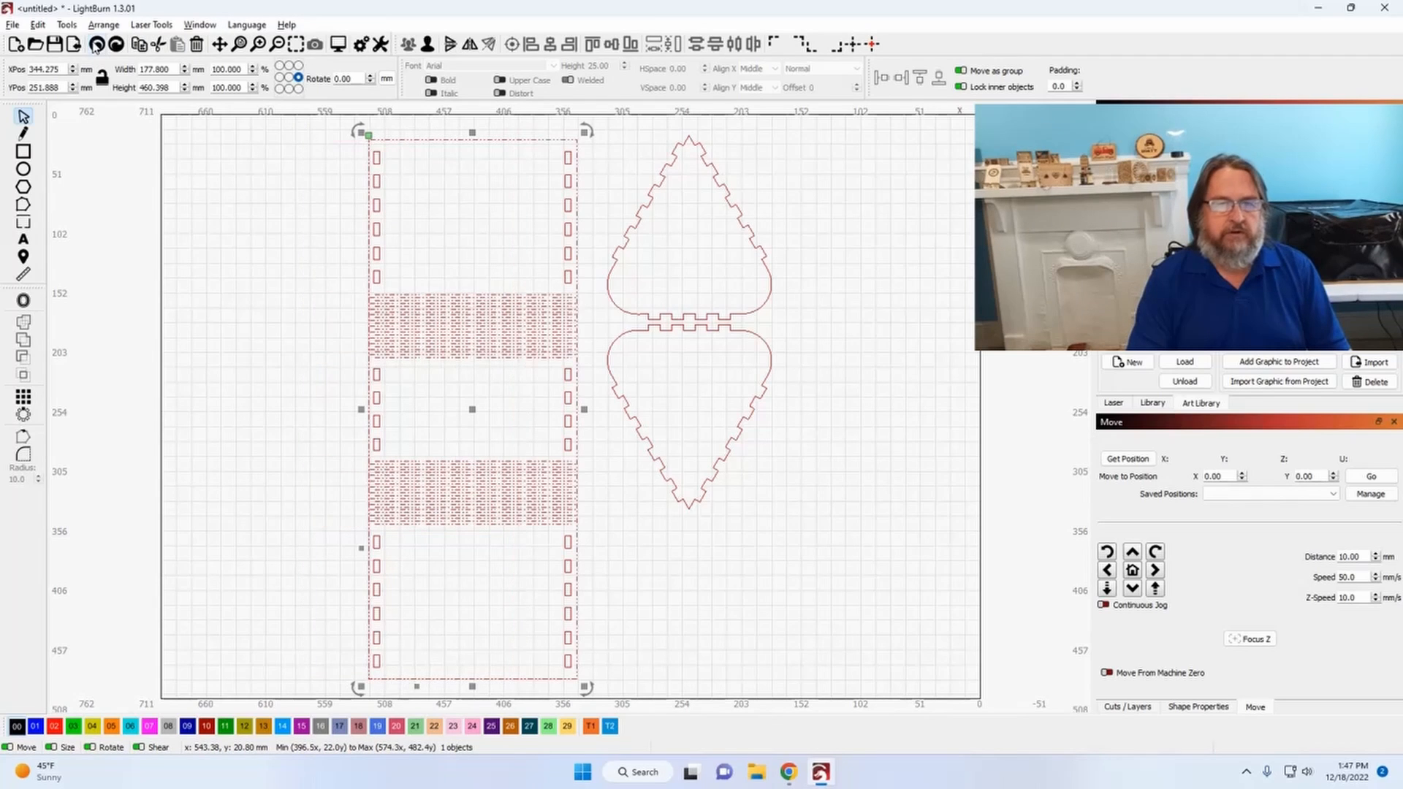
click(380, 187)
drag(380, 188, 351, 188)
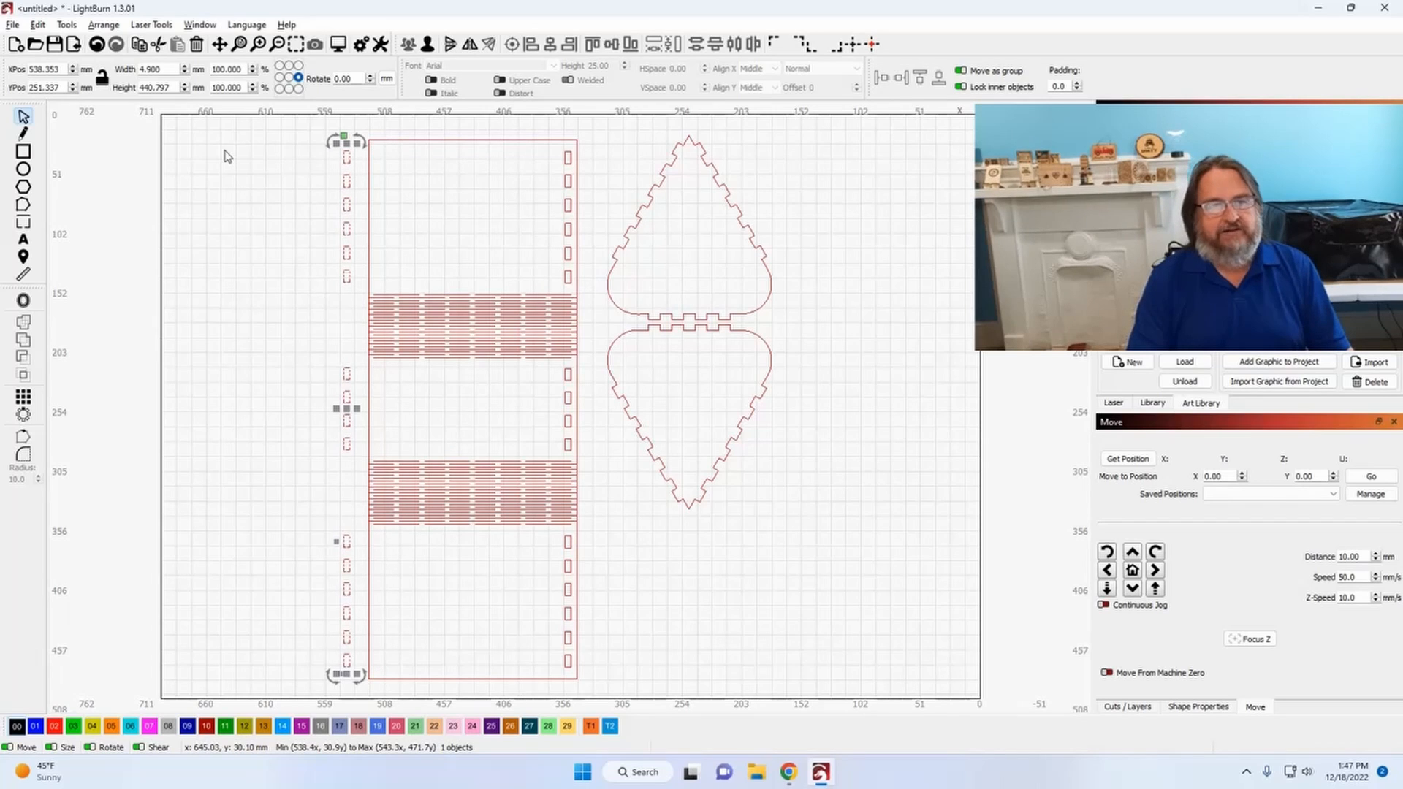
click(98, 45)
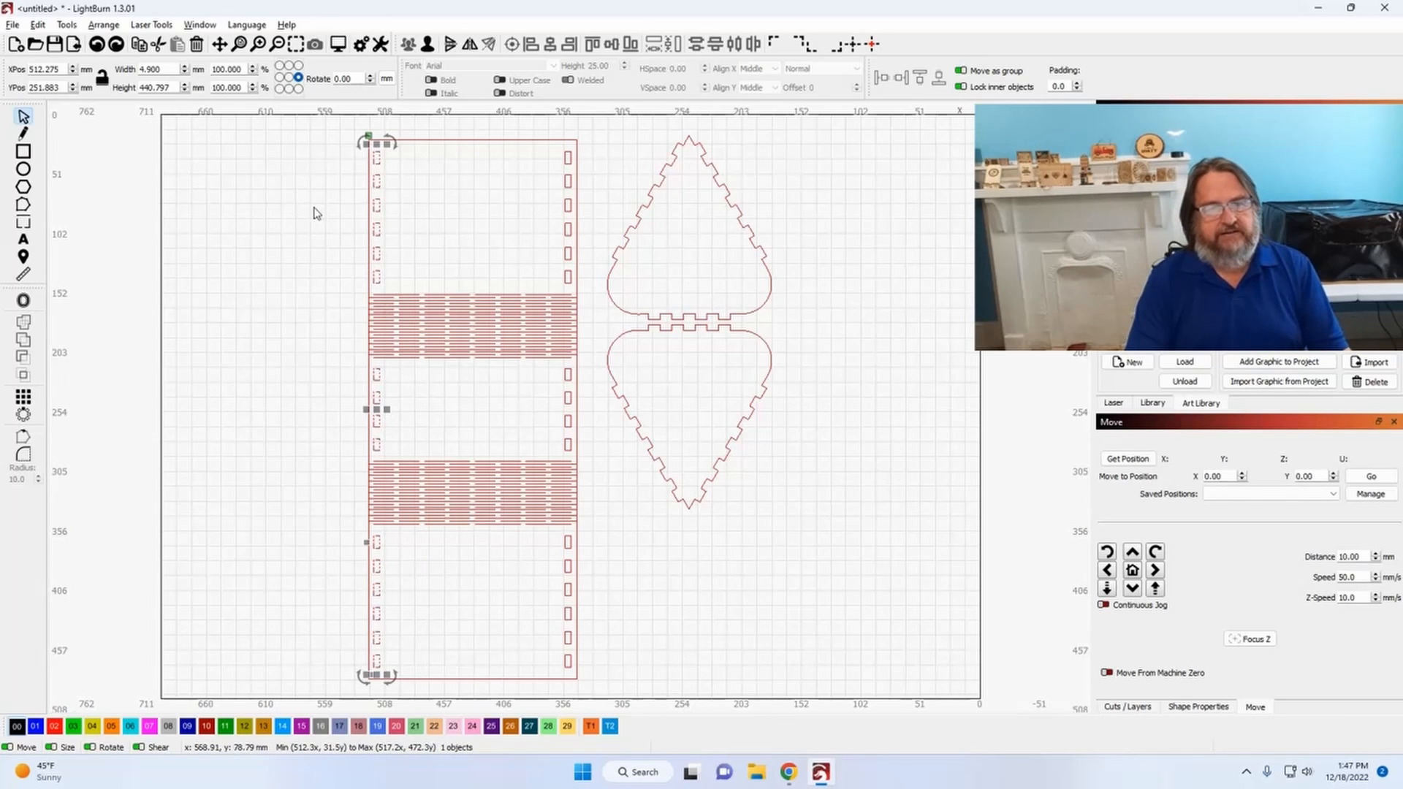
Step: Examine the left slot column up close and try its middle-left, top-left and bottom-left anchor points
scroll(379, 155, up, 6)
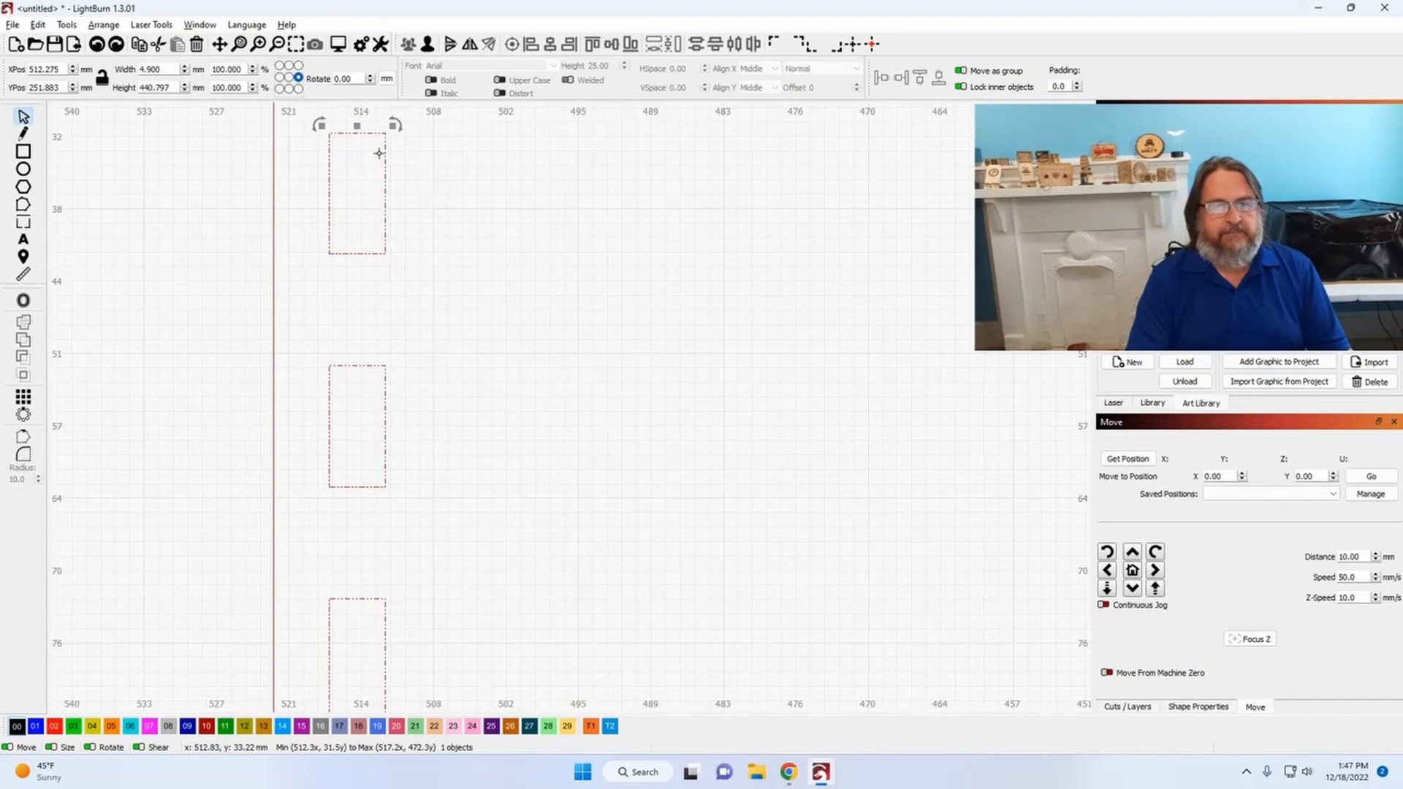
scroll(357, 219, up, 1)
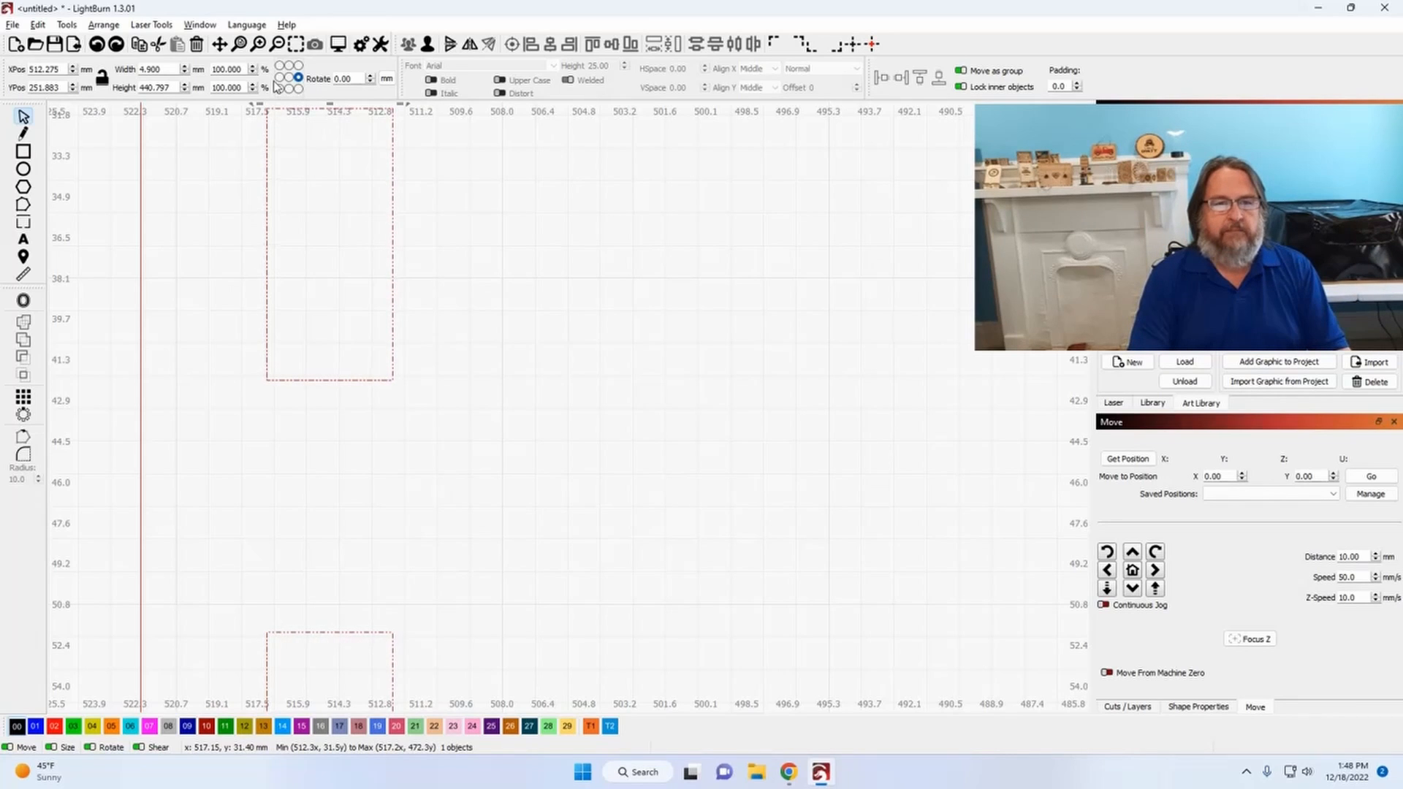
scroll(217, 142, down, 4)
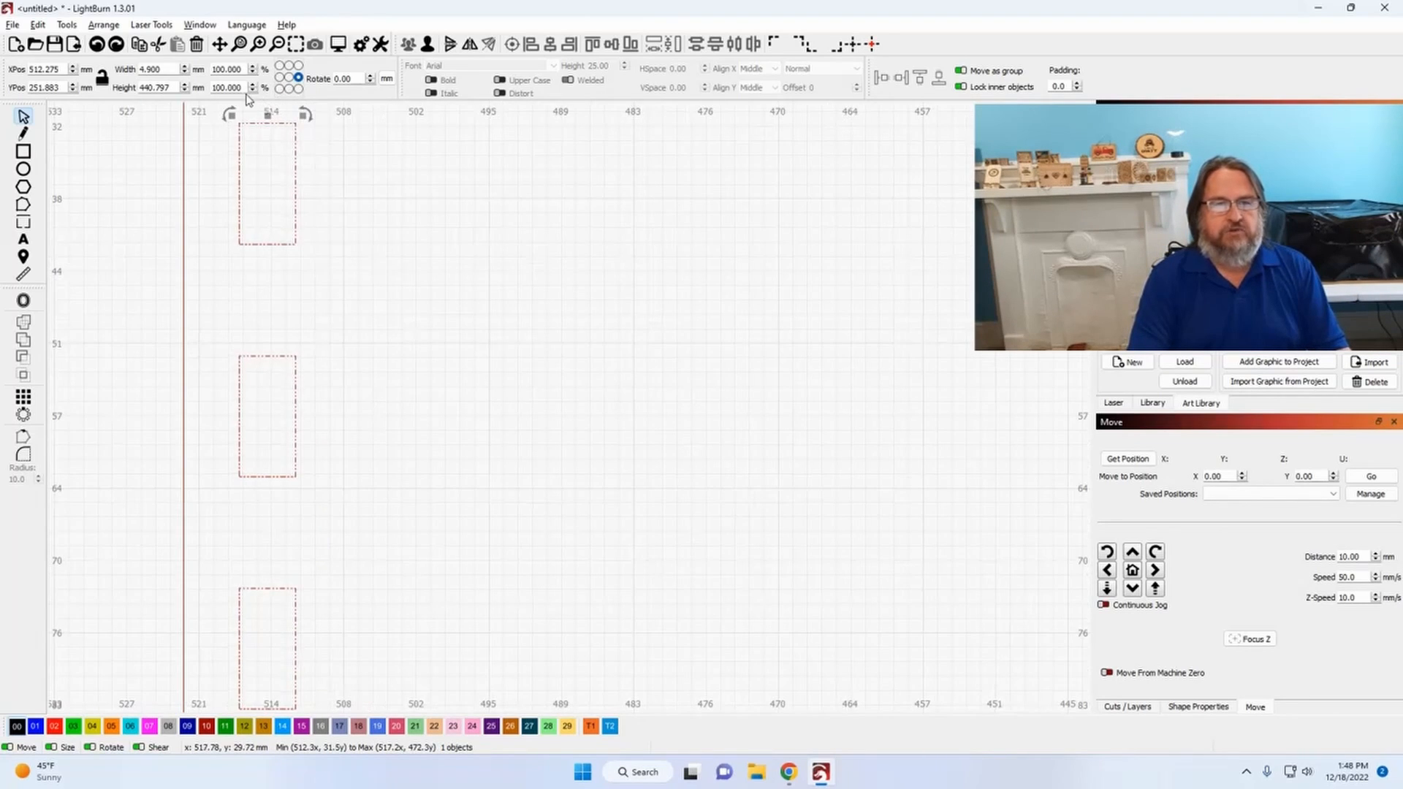
scroll(220, 148, down, 4)
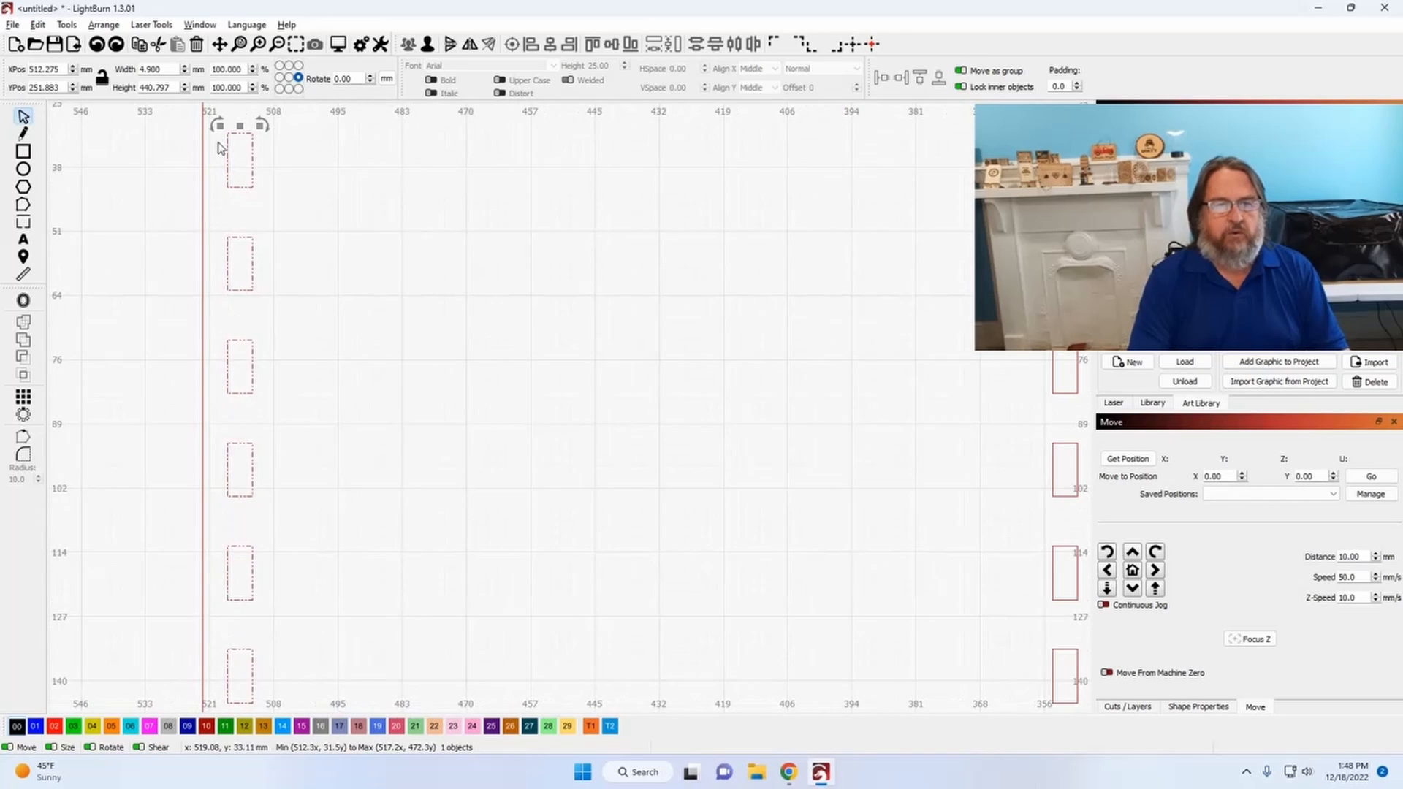
scroll(175, 300, up, 8)
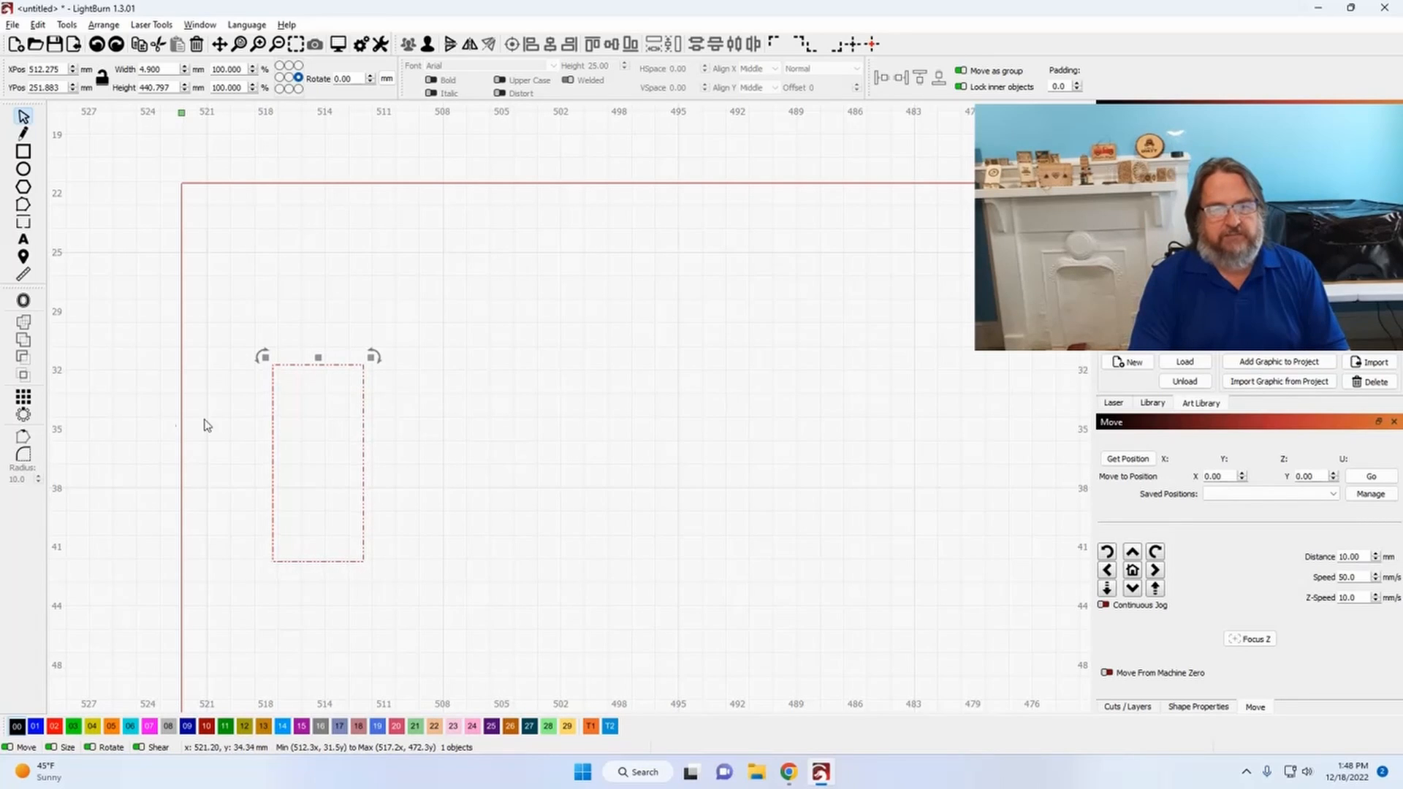
click(101, 78)
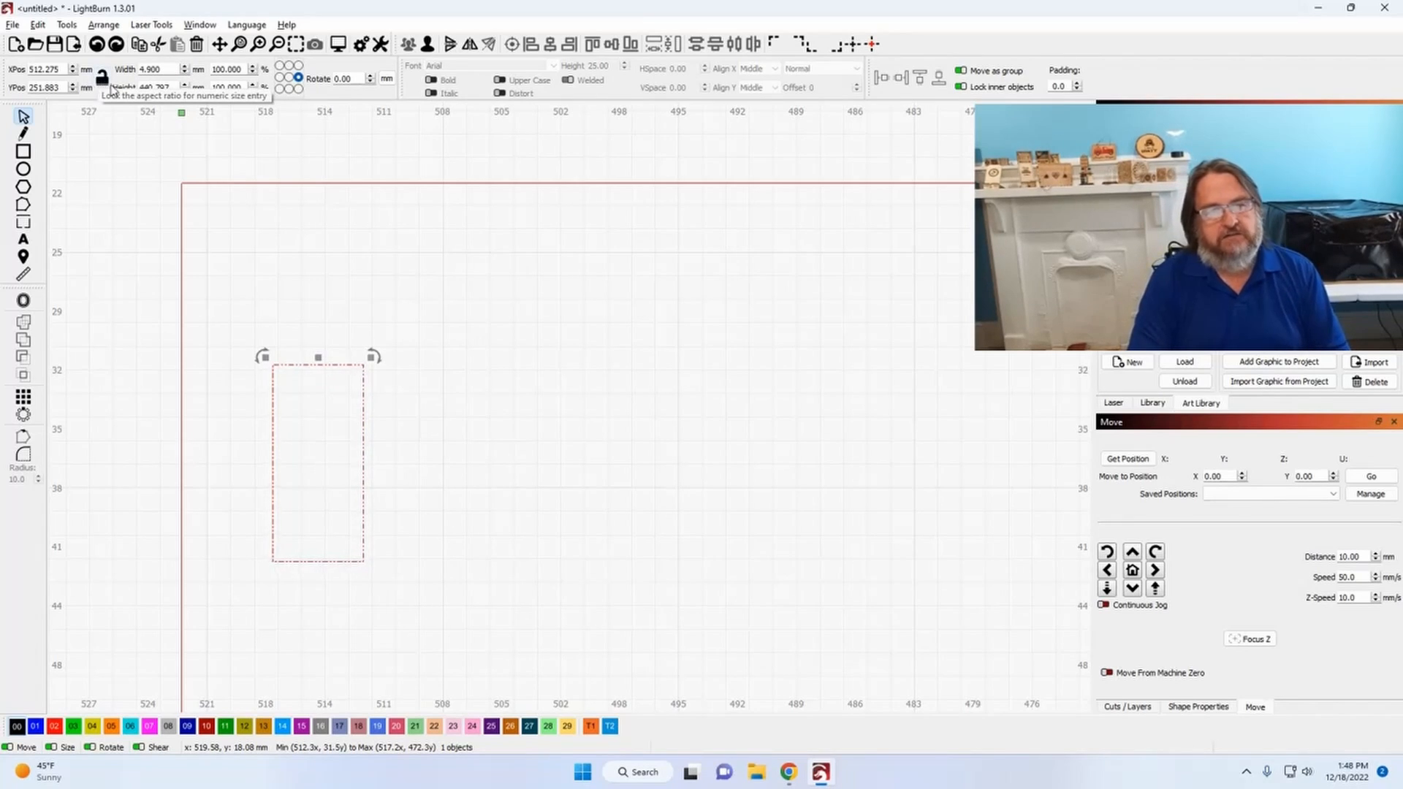
click(280, 78)
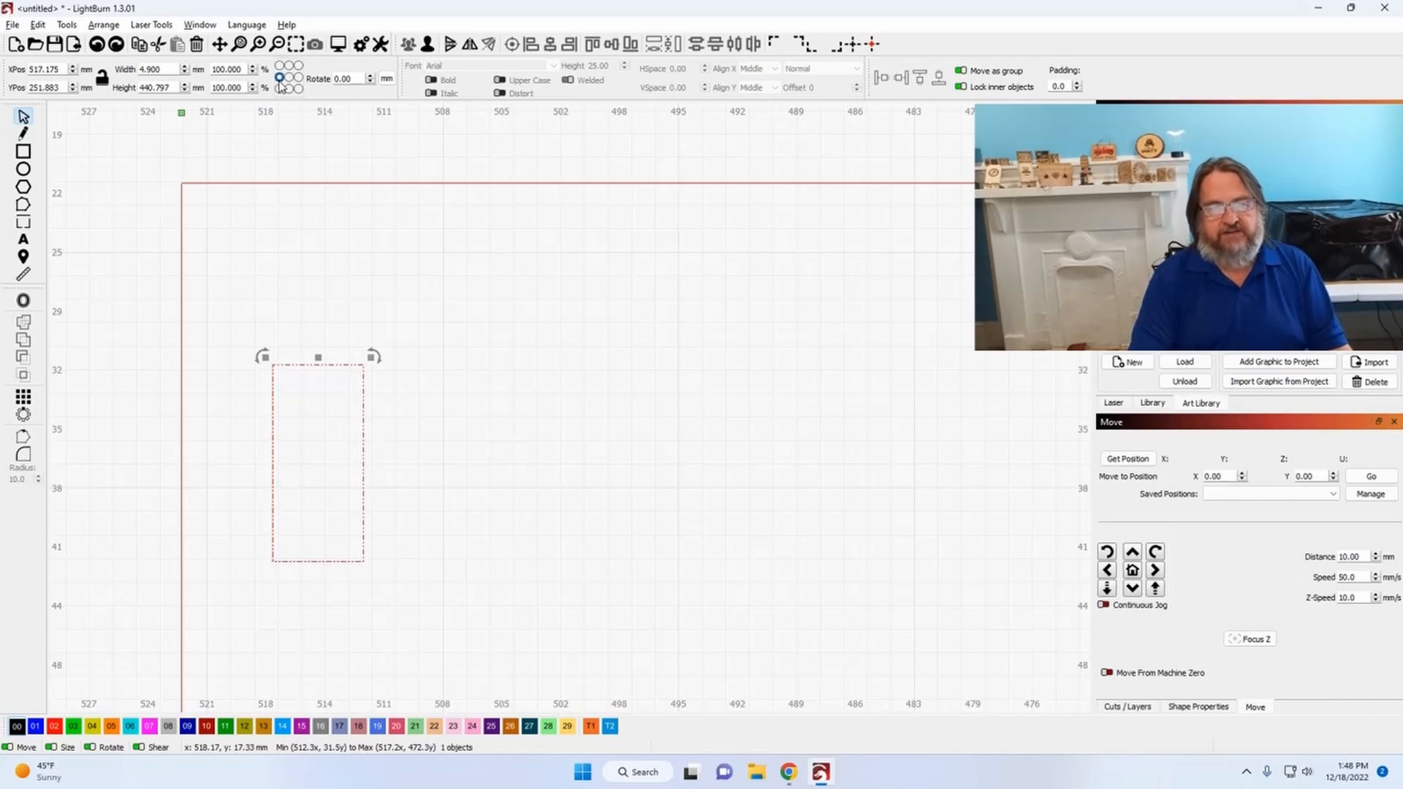
click(279, 66)
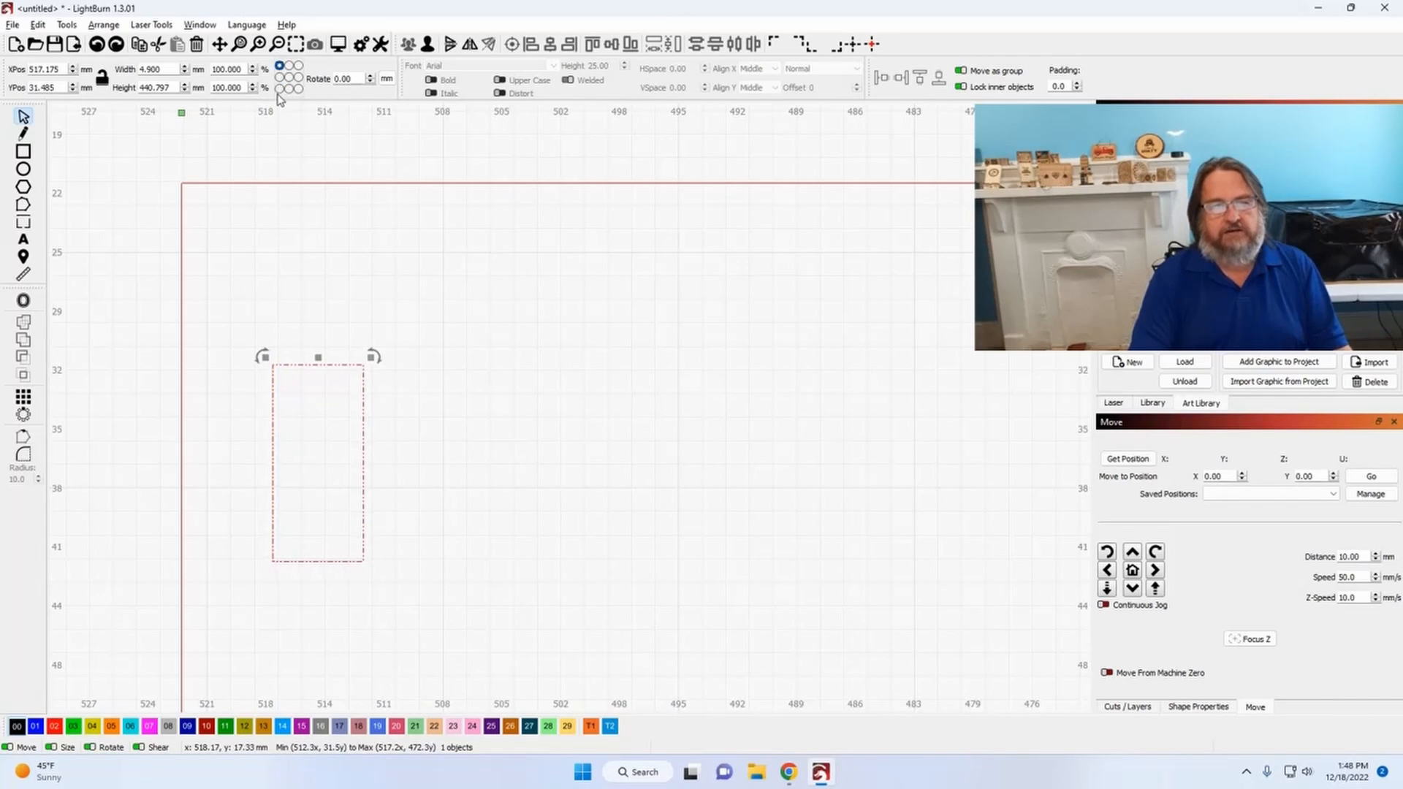
click(279, 88)
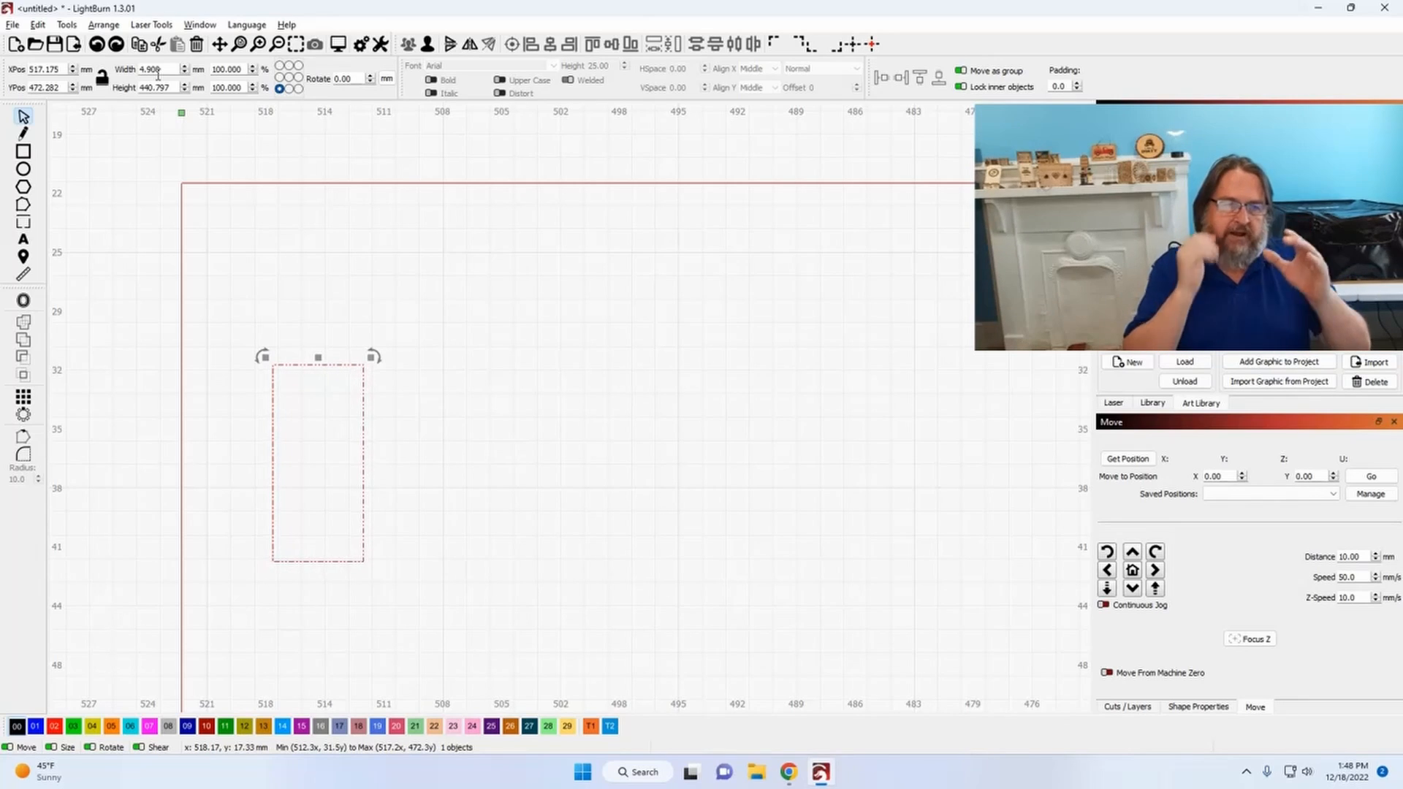
click(279, 76)
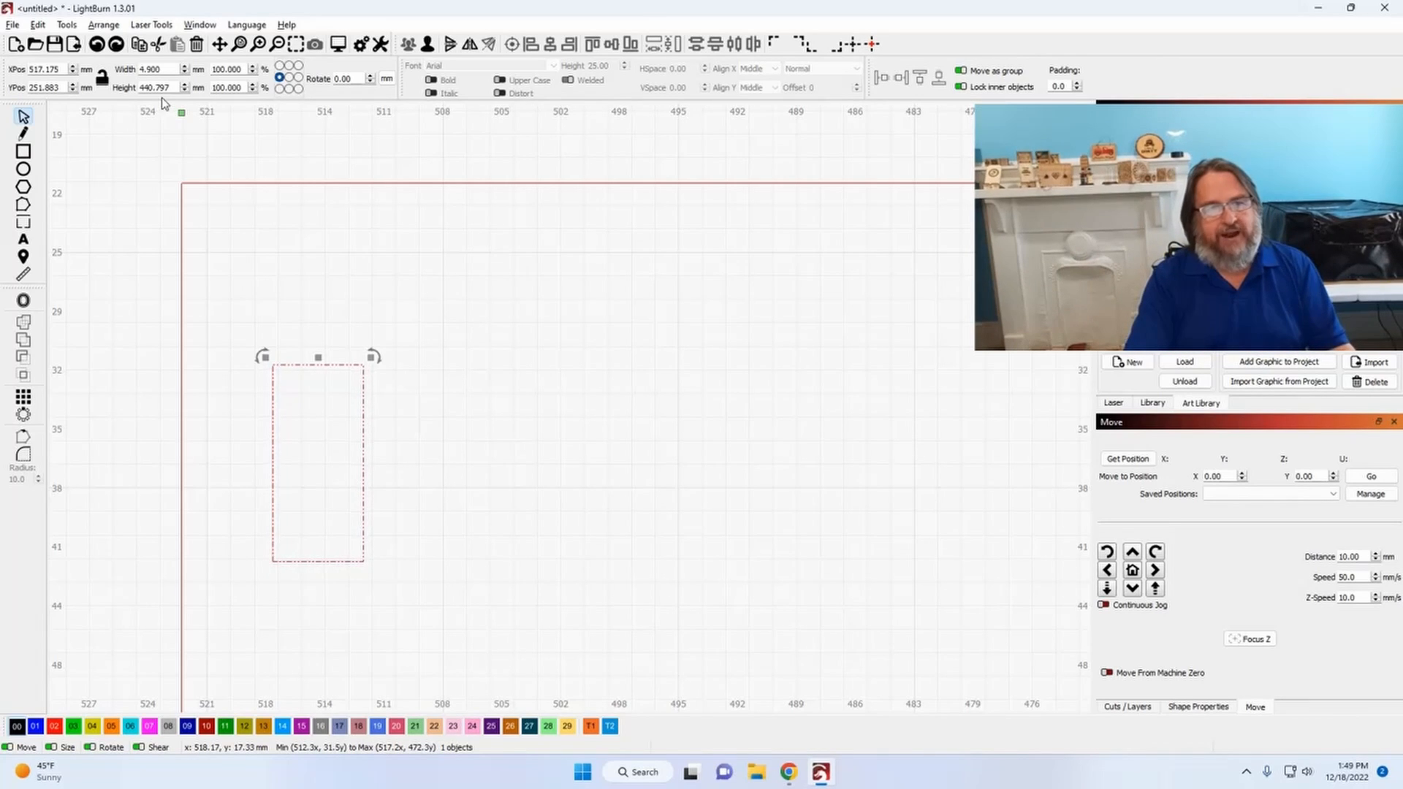
click(280, 89)
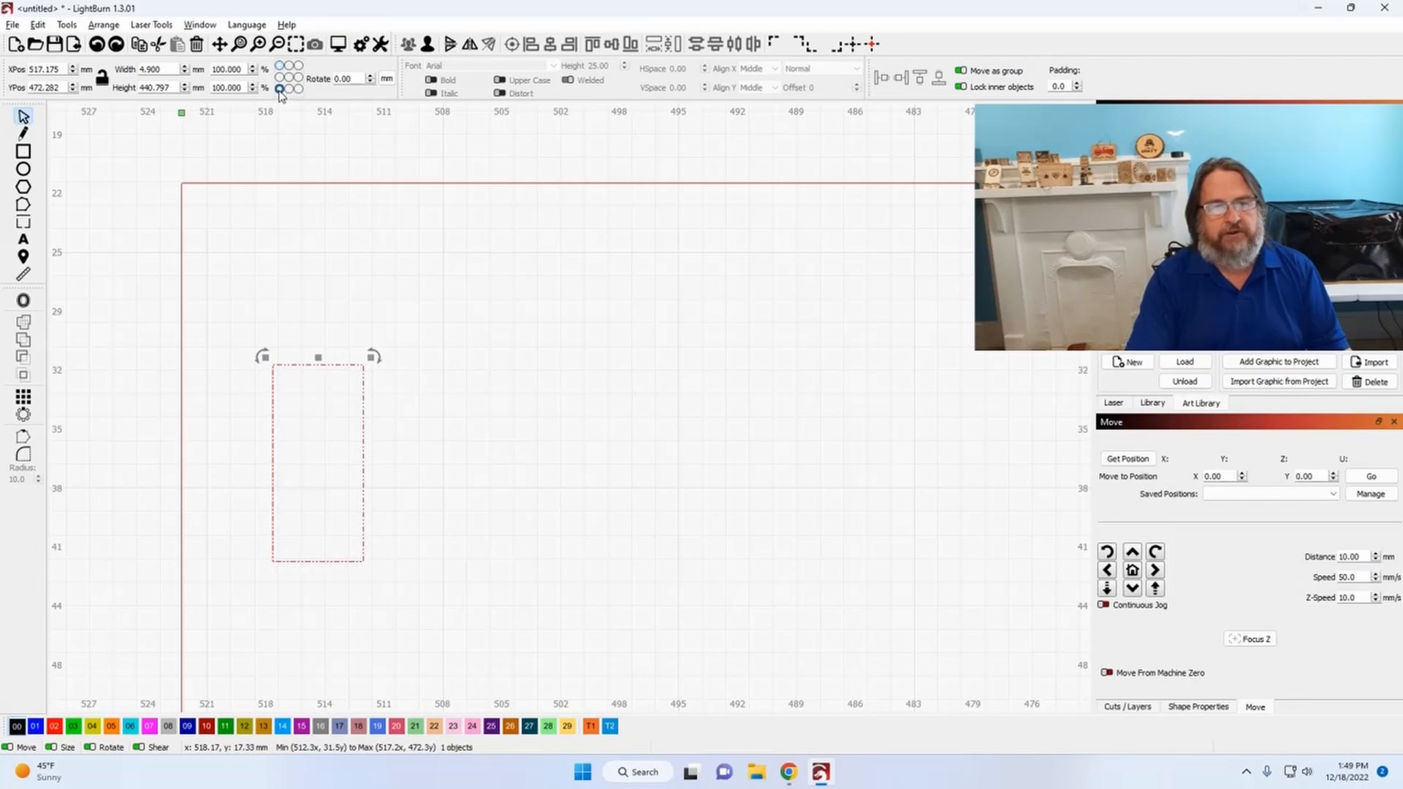
Step: Set the left slot column's width to 3.3 mm, anchored at its middle-left point
click(279, 78)
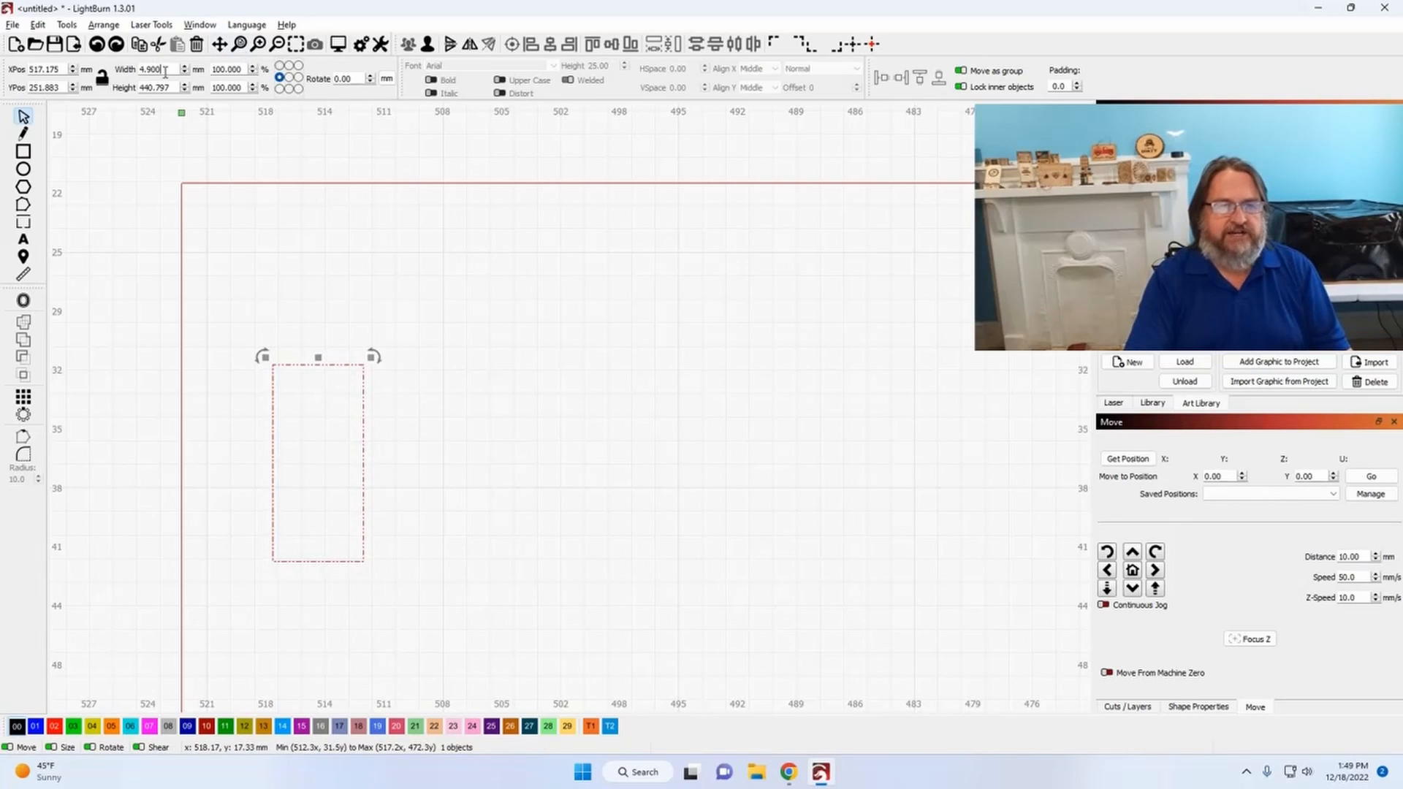
drag(165, 72, 91, 70)
text(3.3)
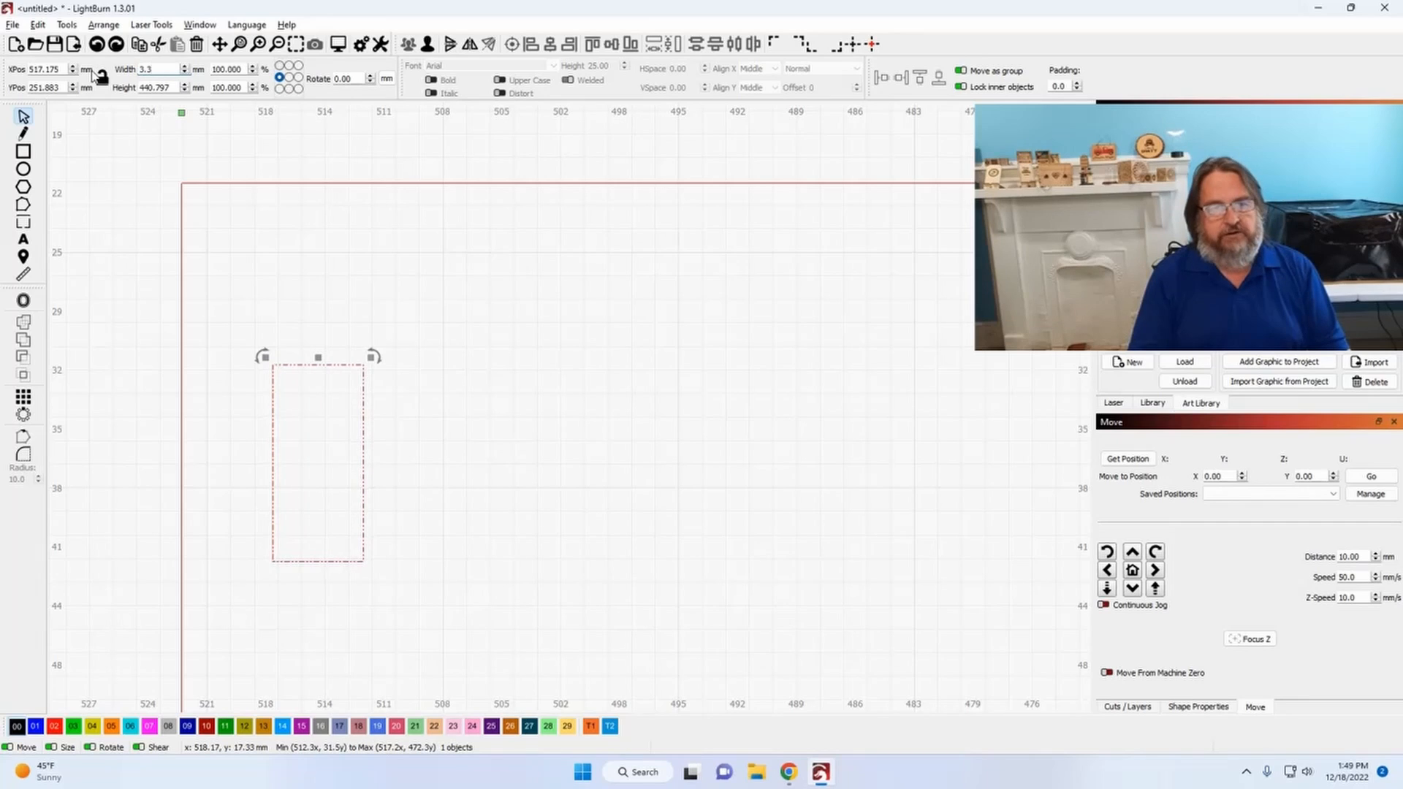
key(Tab)
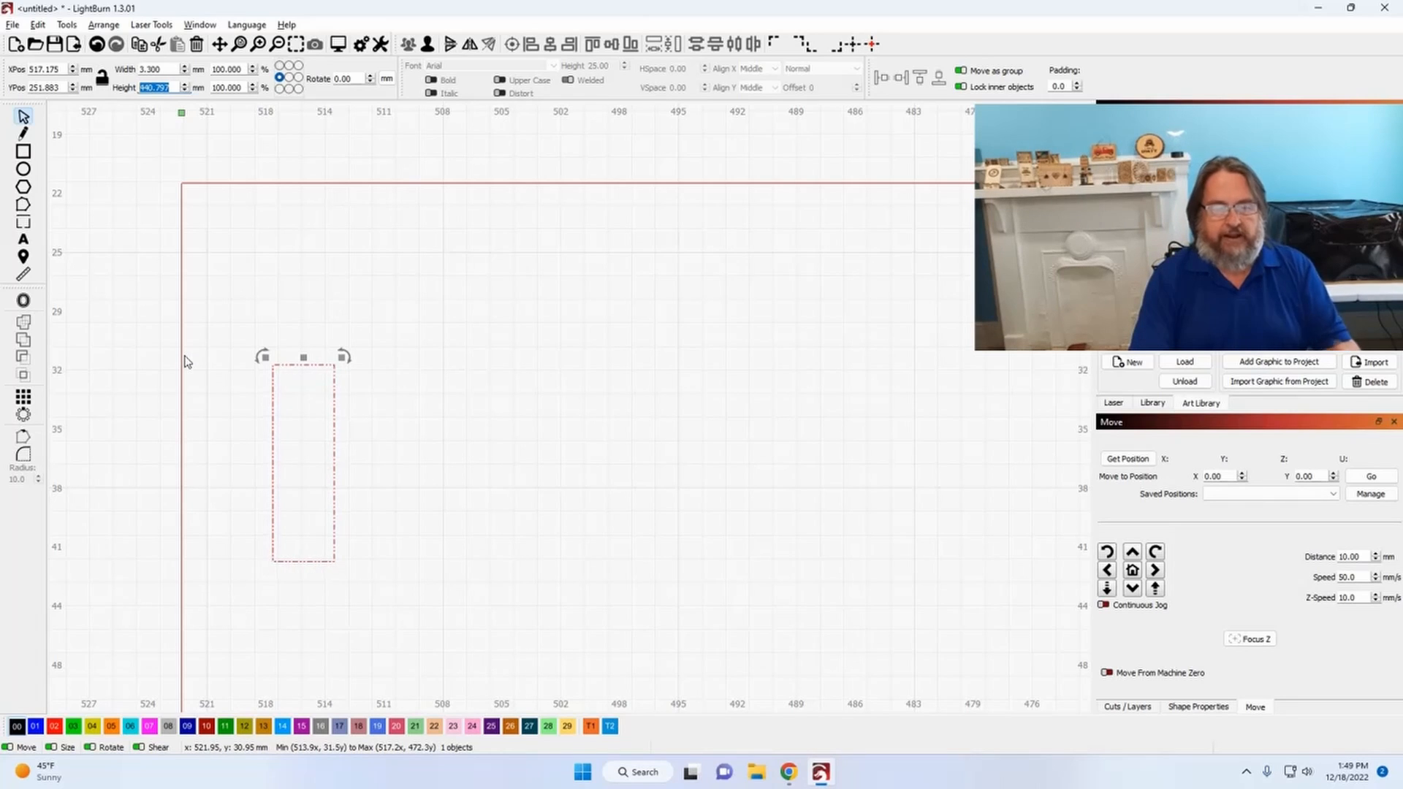
Step: Try a 3.3 mm width for the right slot column from its left edge, set the anchor to middle-right and undo the resize
scroll(401, 404, down, 5)
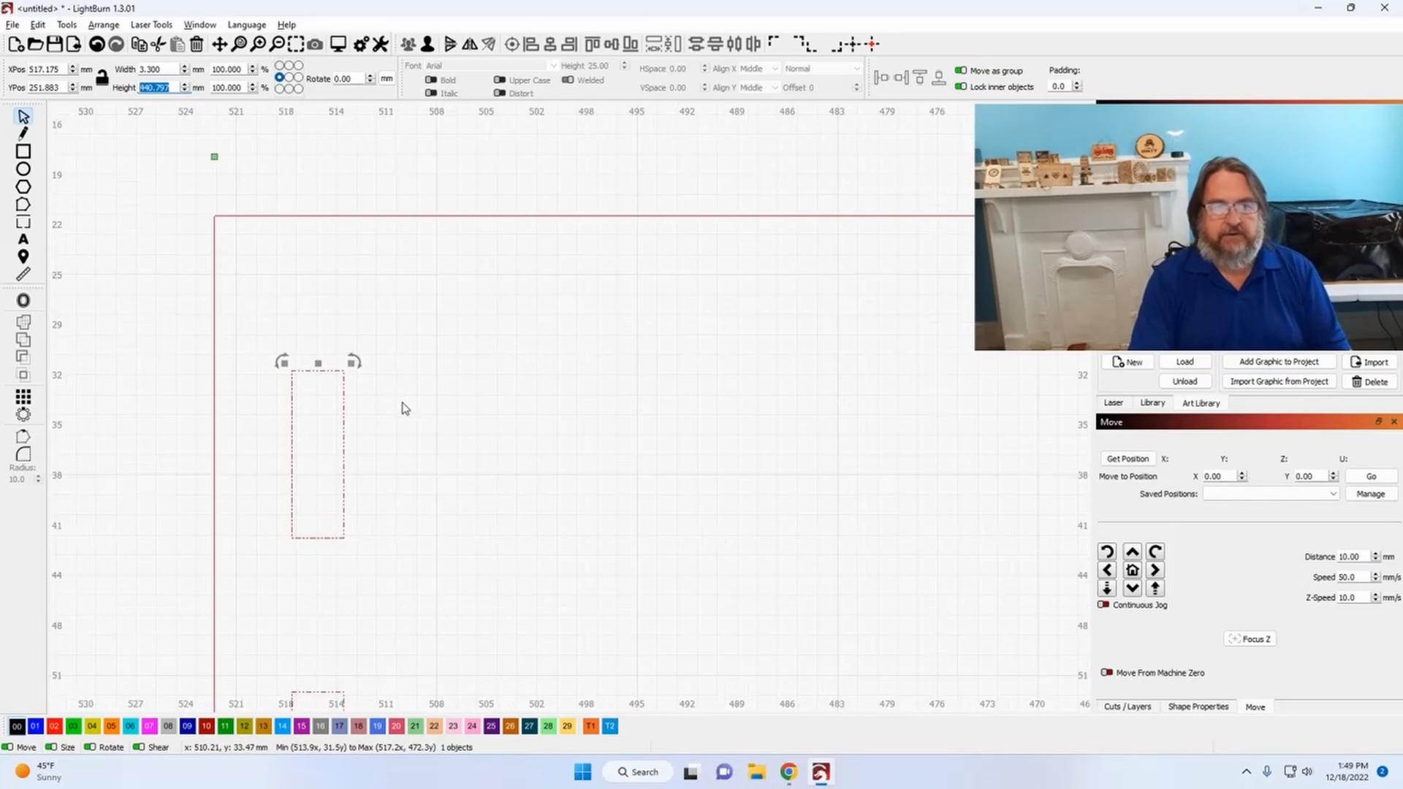
drag(553, 443, 113, 454)
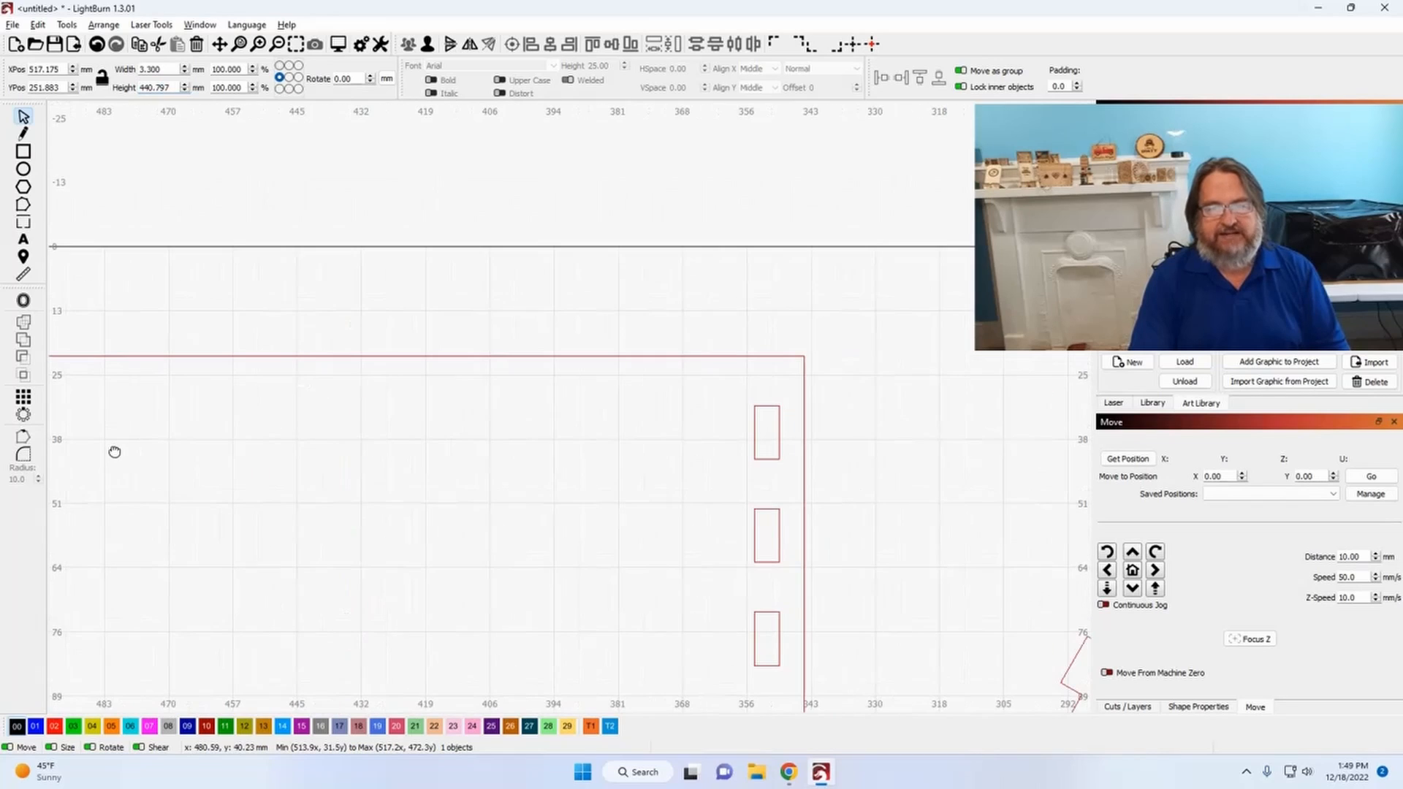
click(757, 407)
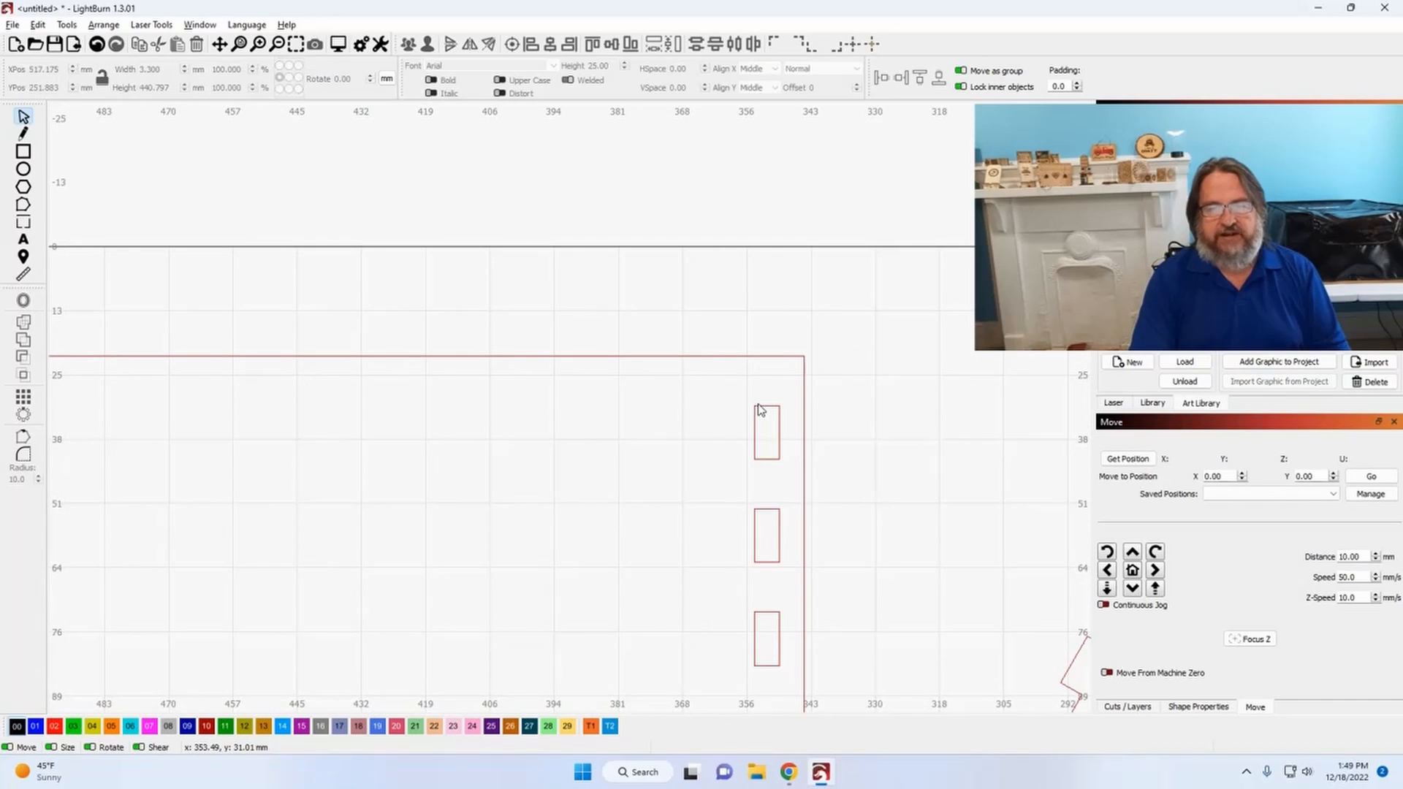
click(757, 407)
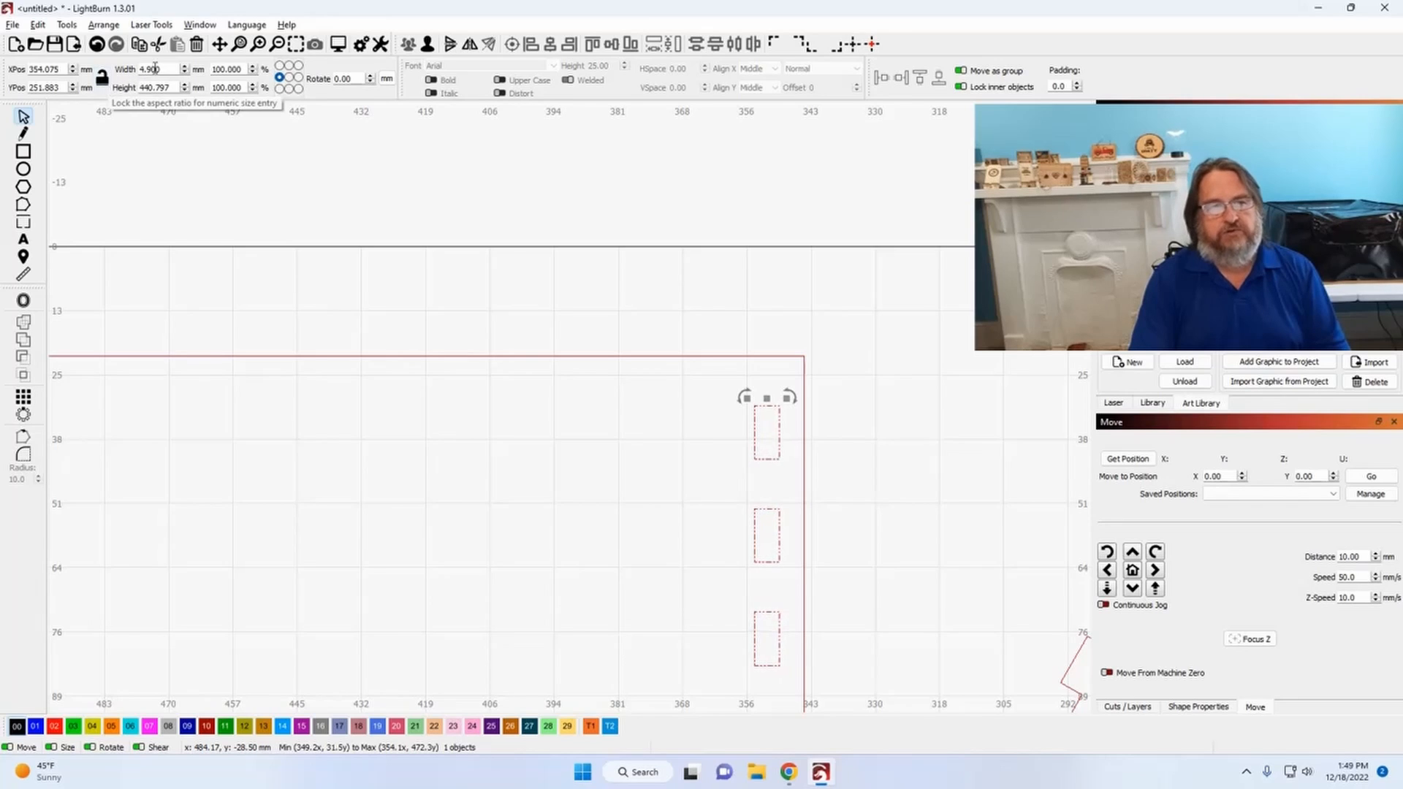
drag(163, 69, 82, 64)
text(3.3)
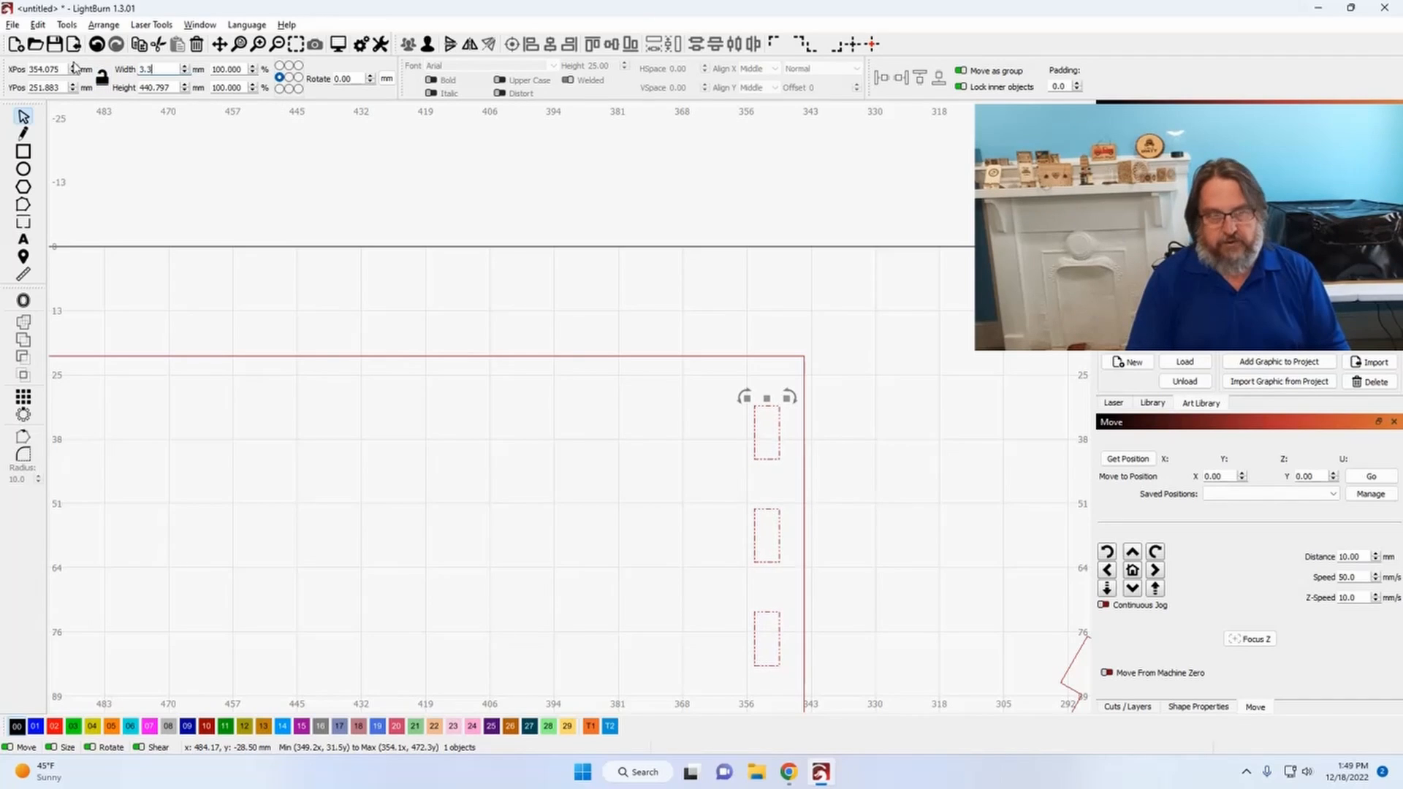
click(299, 77)
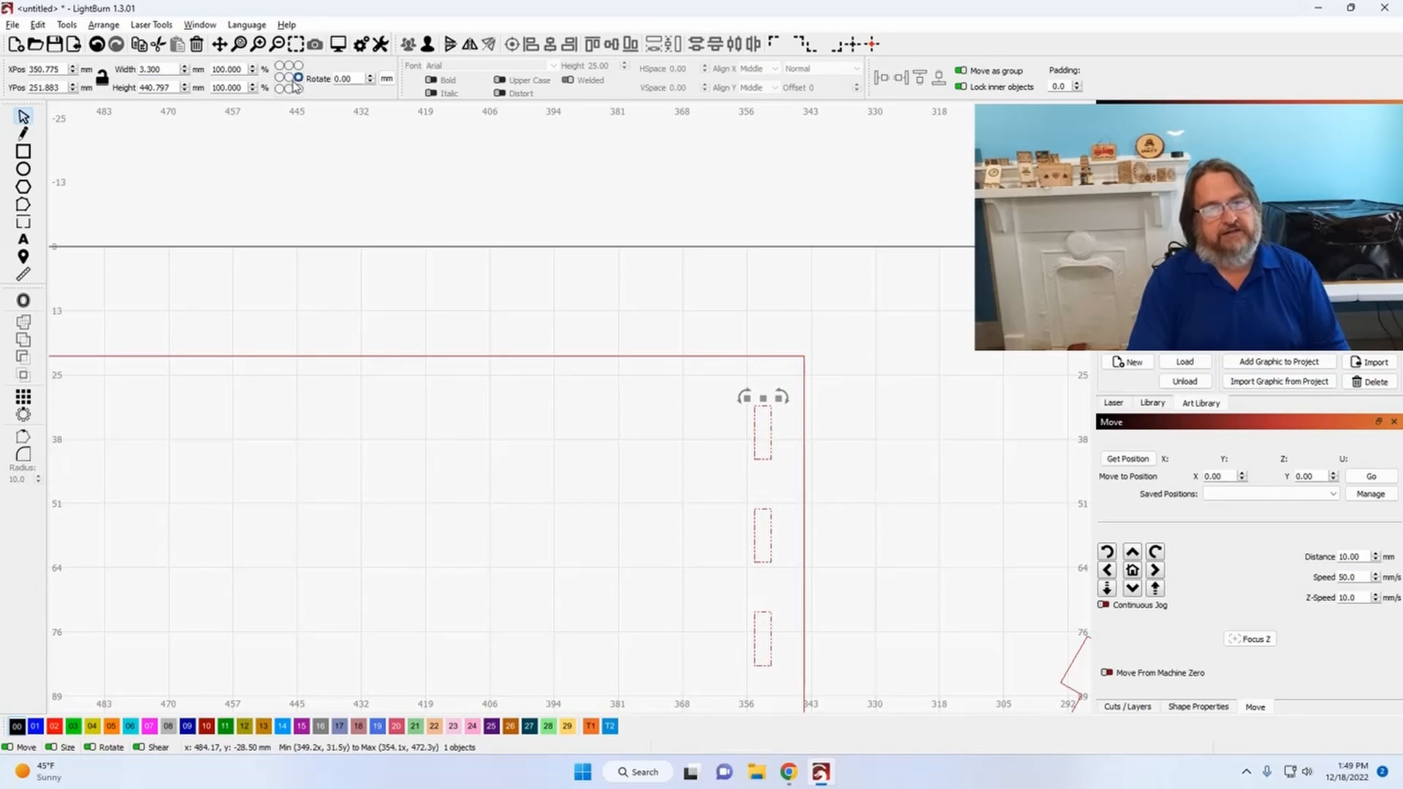
click(97, 45)
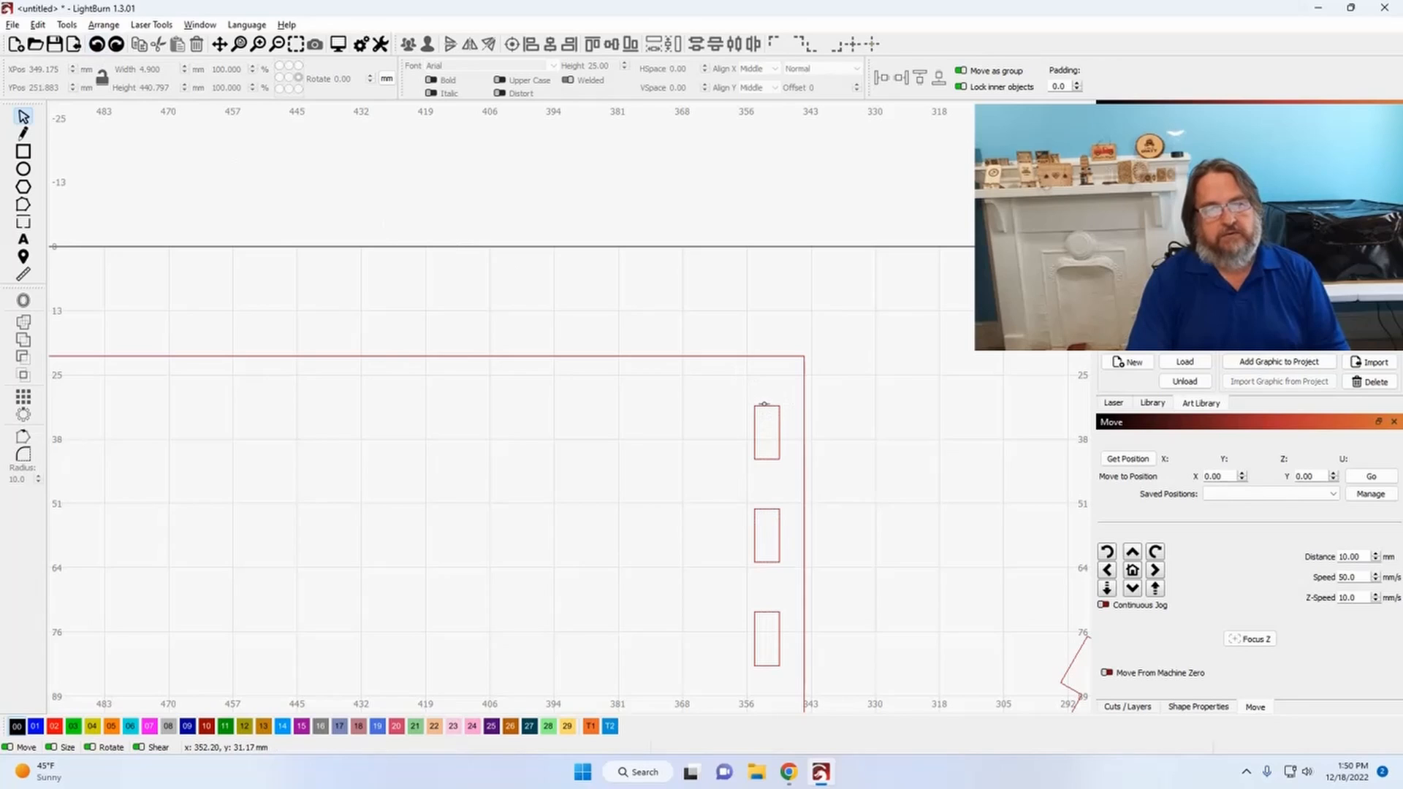
Step: Set the right slot column's width to 3.3 mm, anchored at its middle-right point
click(766, 413)
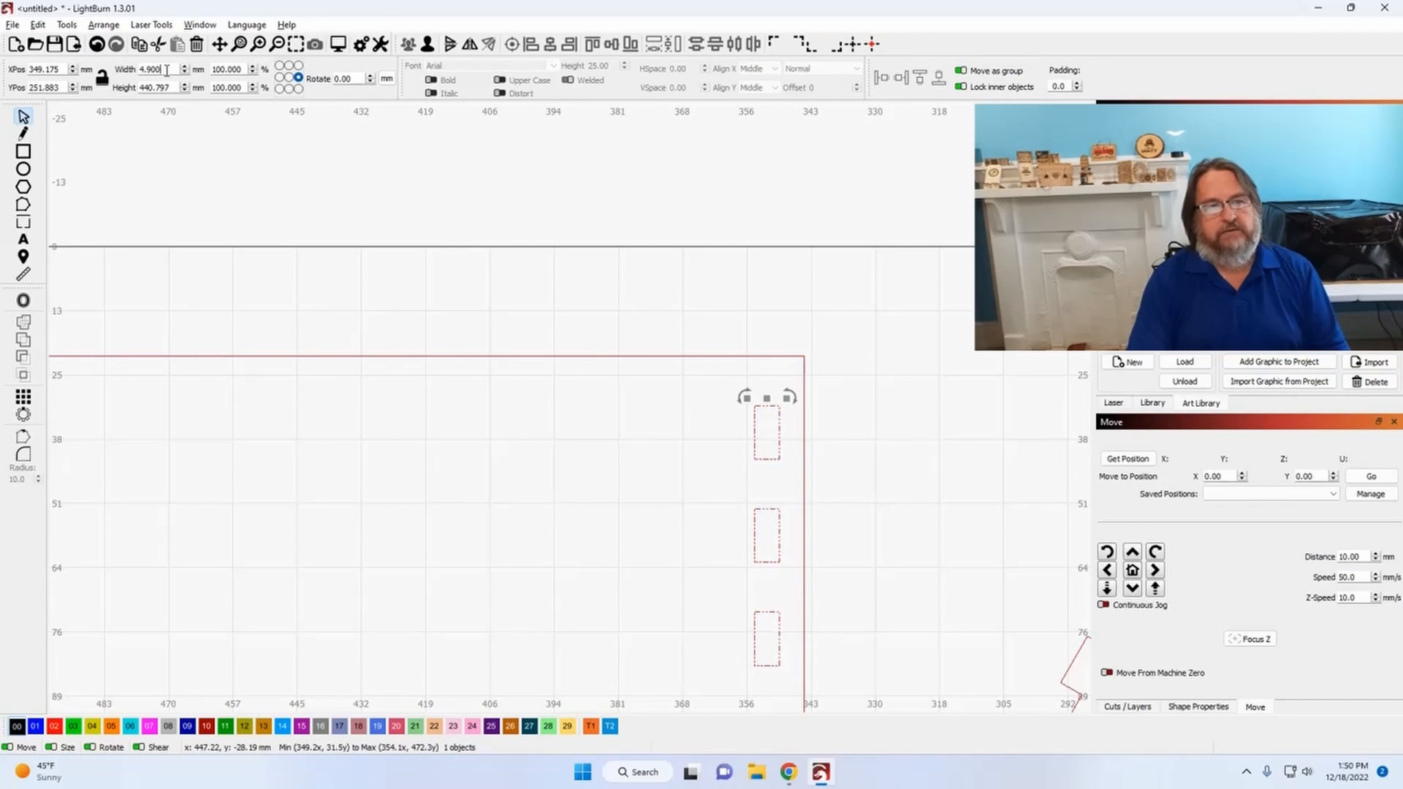
drag(167, 69, 86, 68)
text(3.)
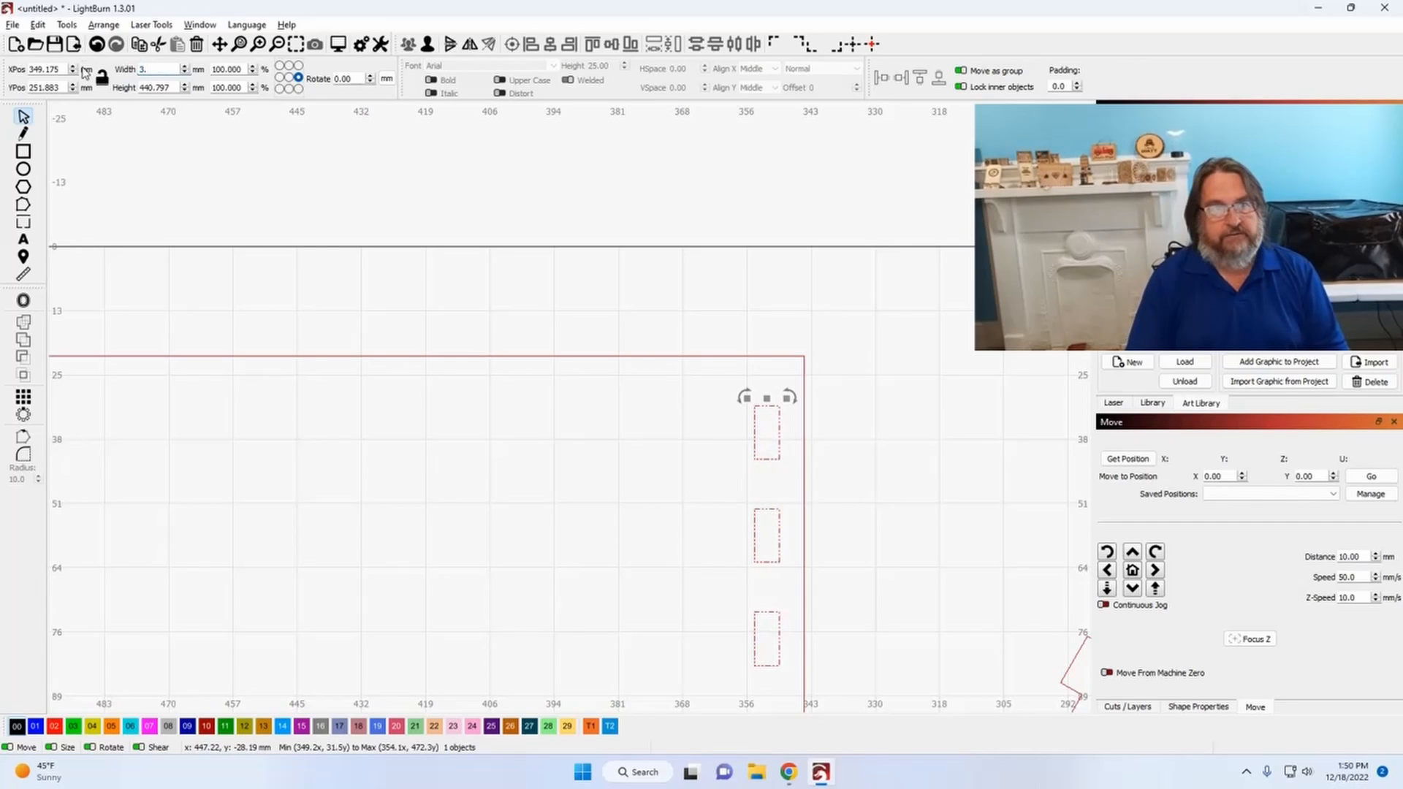
text(3)
key(Tab)
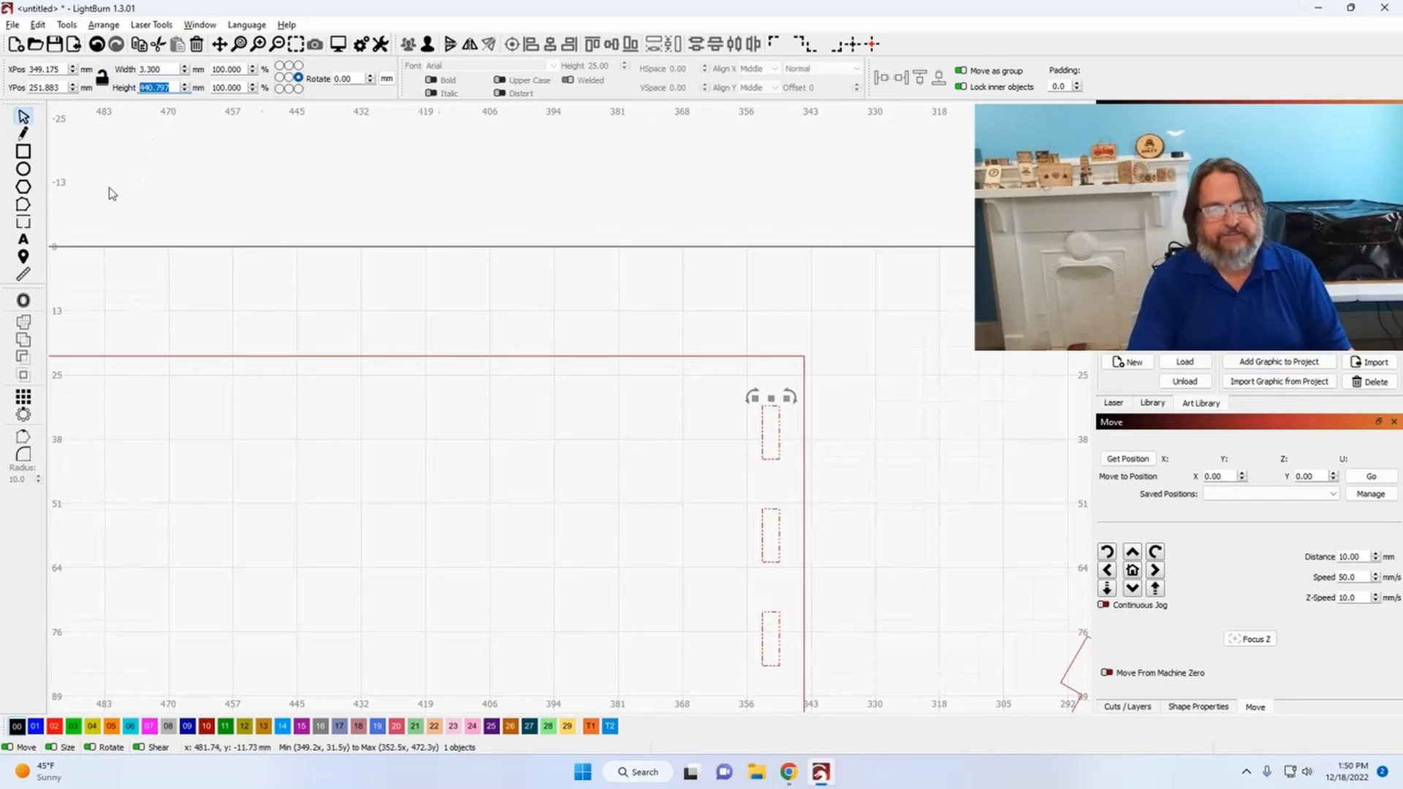
Step: Resize the tab heights of both toothed end panels from 4.9 mm to 3.3 mm material thickness, with 0.1 mm tolerance
scroll(139, 239, down, 3)
scroll(142, 243, down, 3)
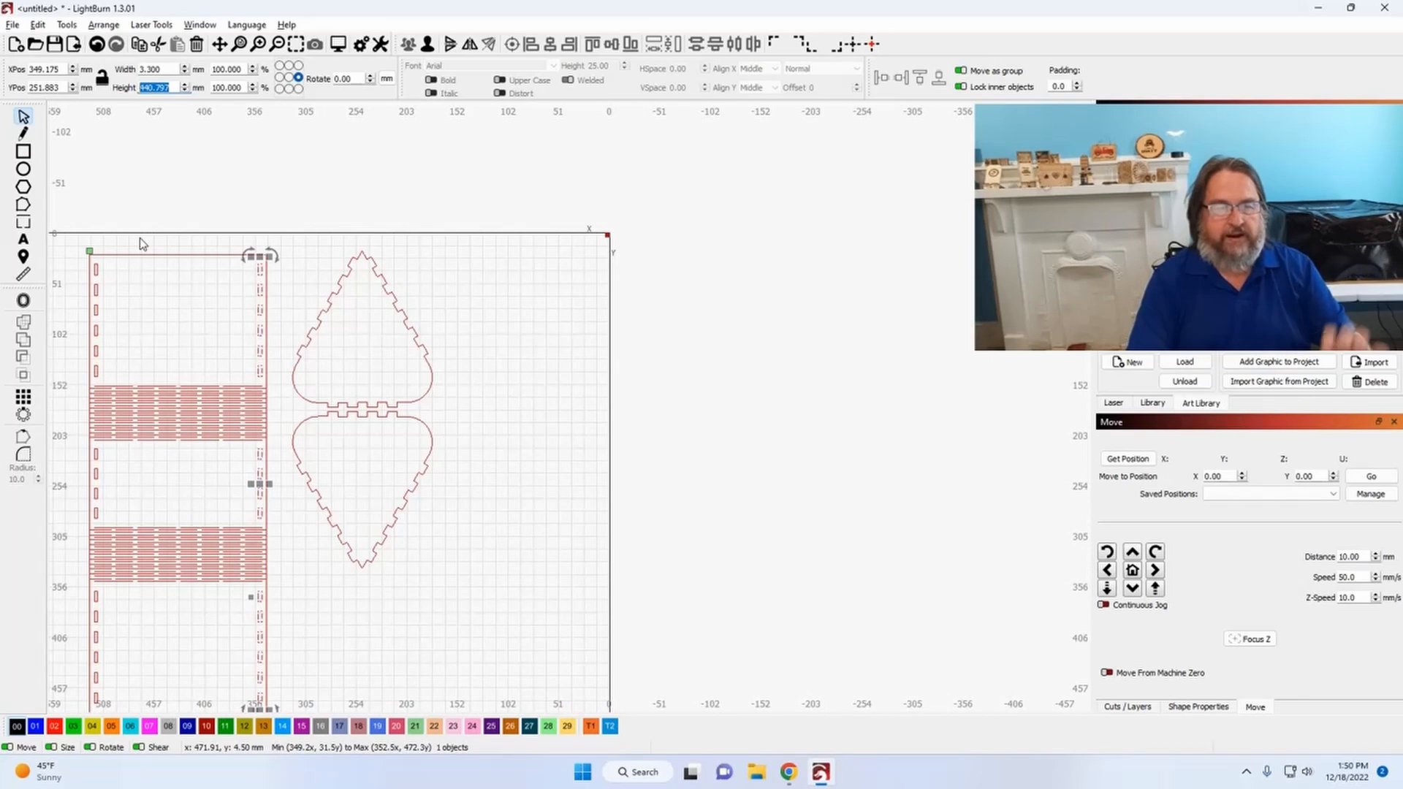
click(290, 221)
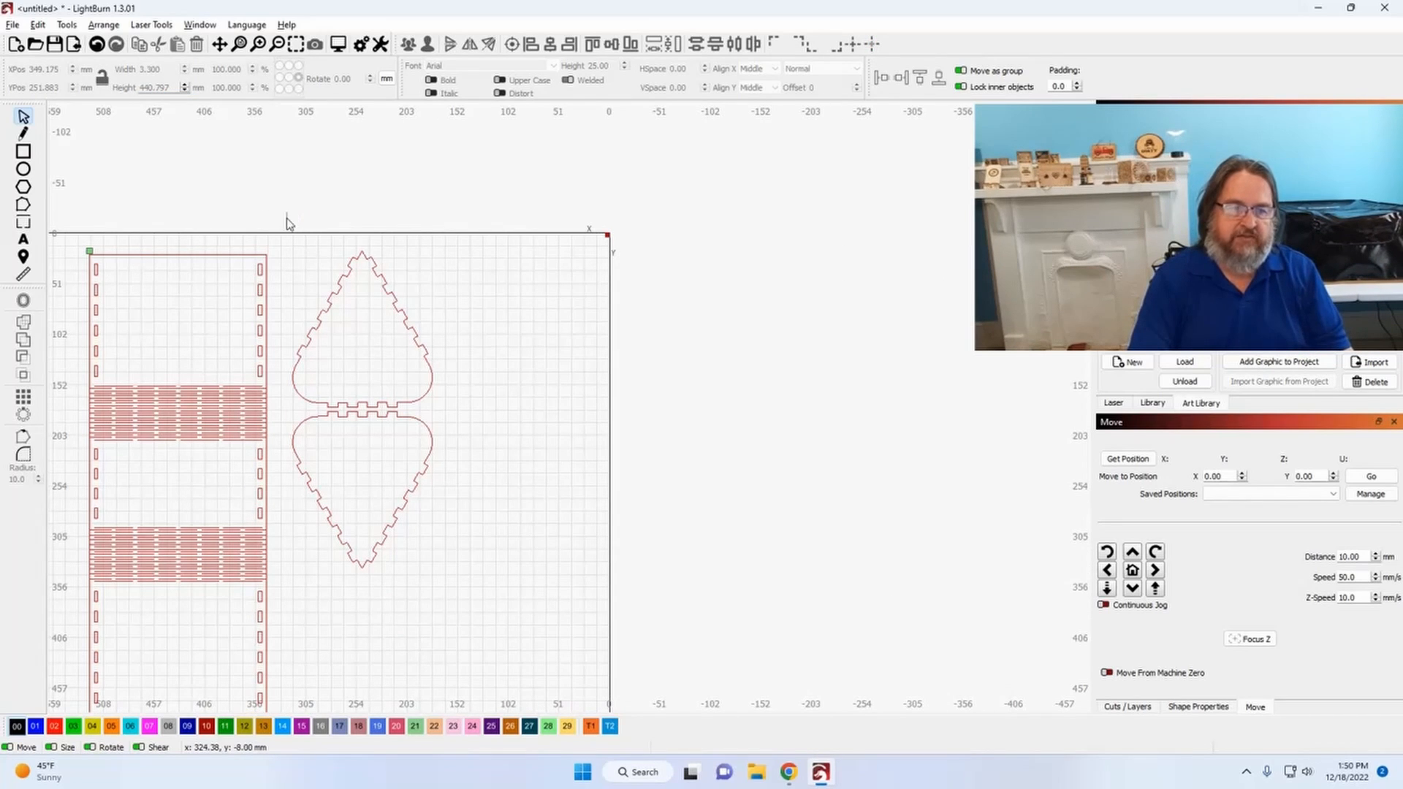
drag(288, 222, 504, 623)
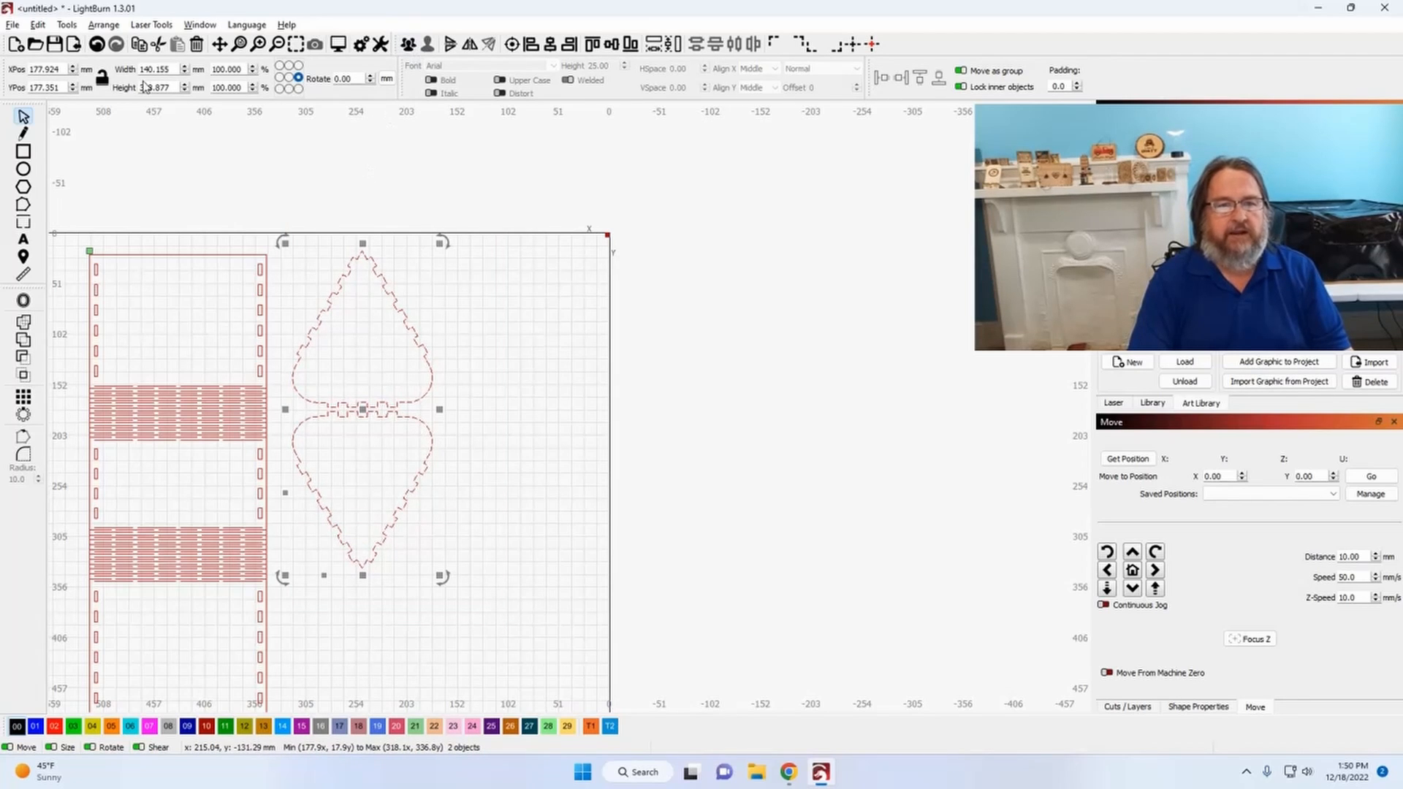
click(65, 25)
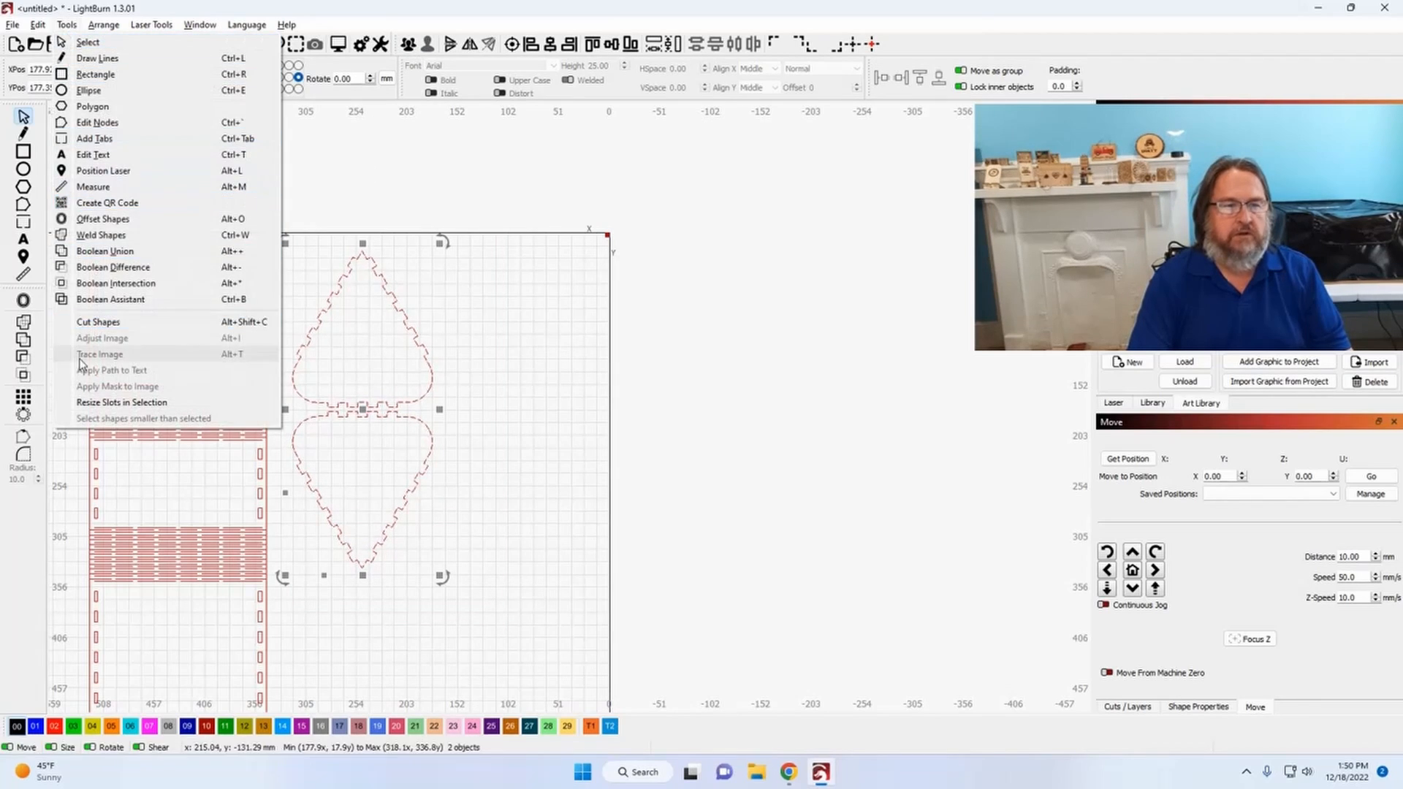
click(111, 404)
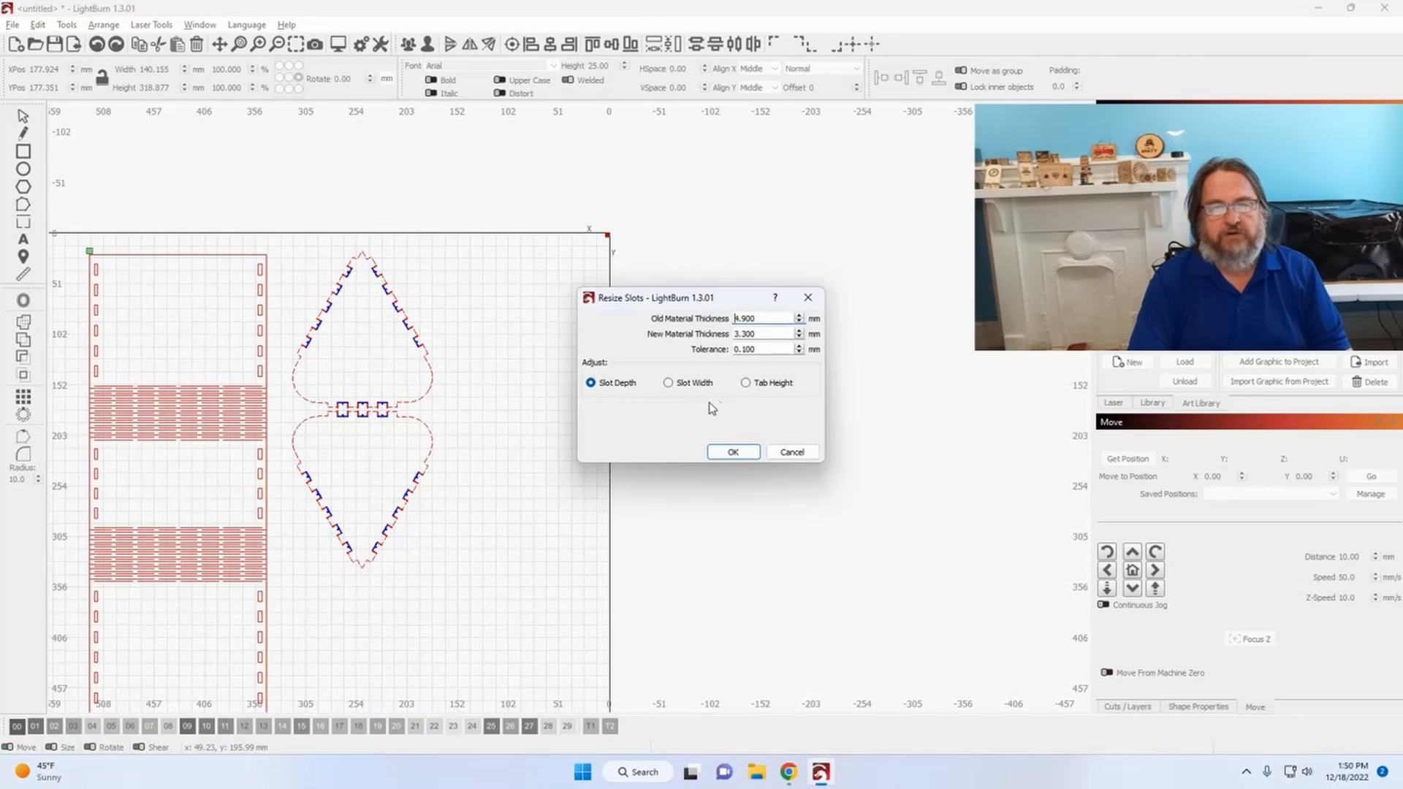
click(746, 383)
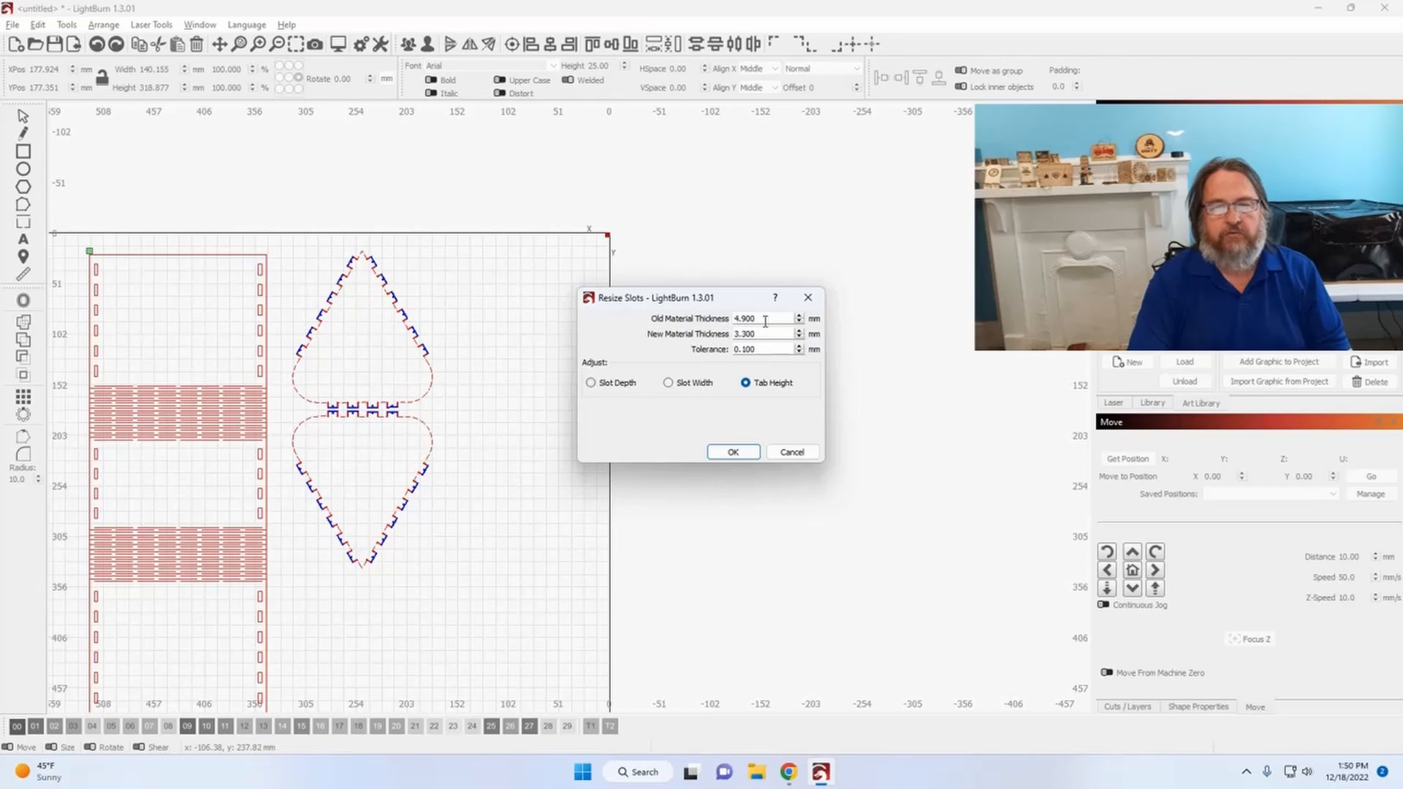
click(731, 452)
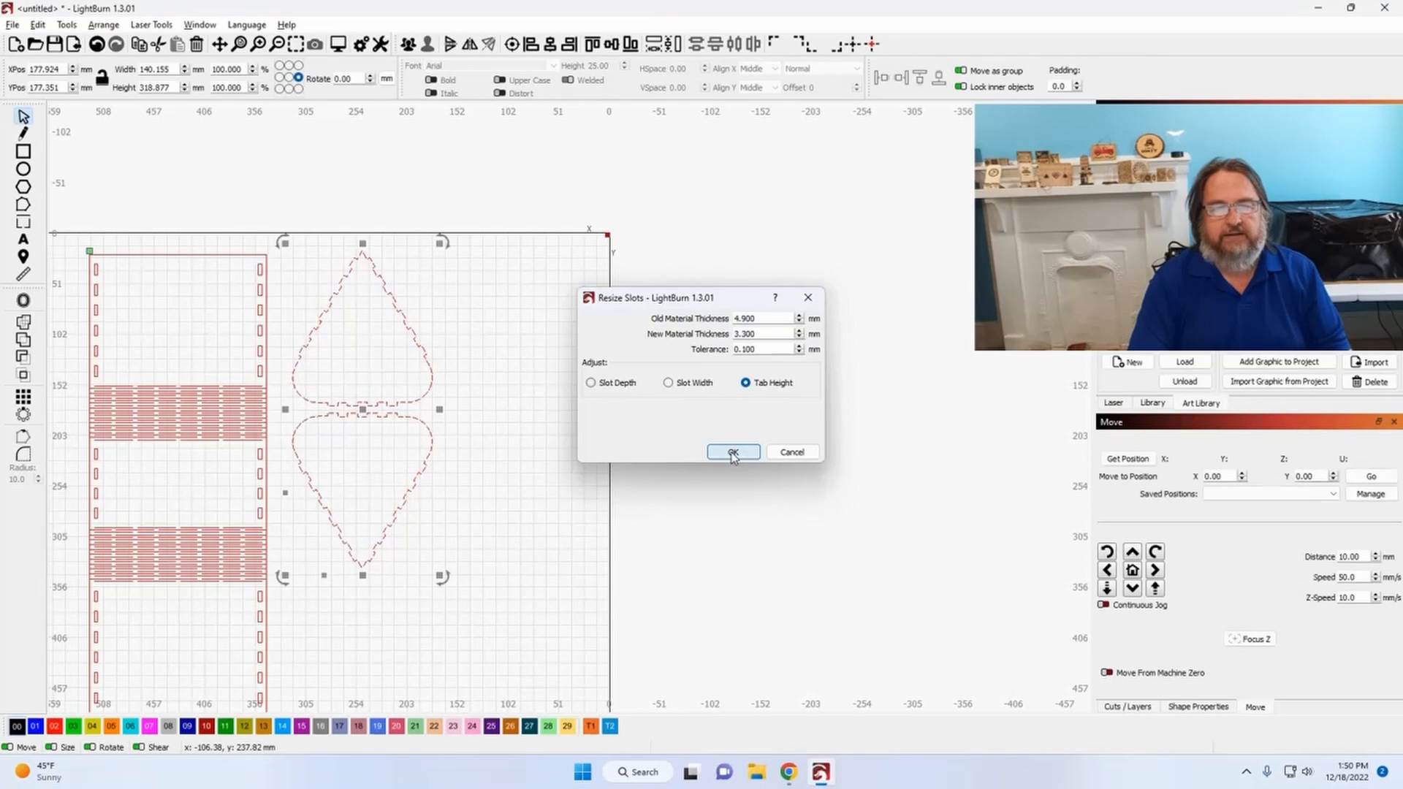
click(623, 455)
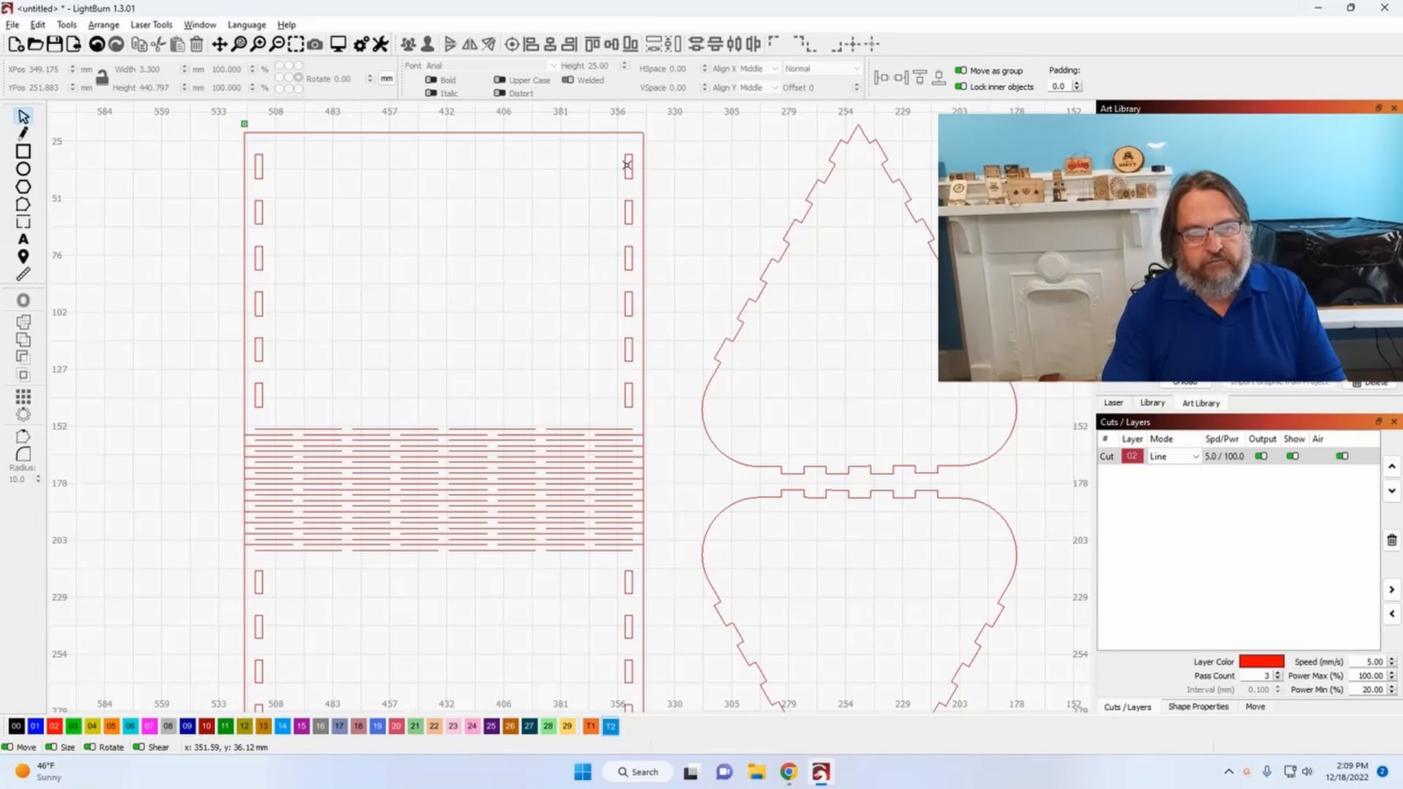
Step: Move the right slot column about 2.9 mm toward the panel's right edge and about 0.3 mm up
click(627, 165)
scroll(660, 177, up, 5)
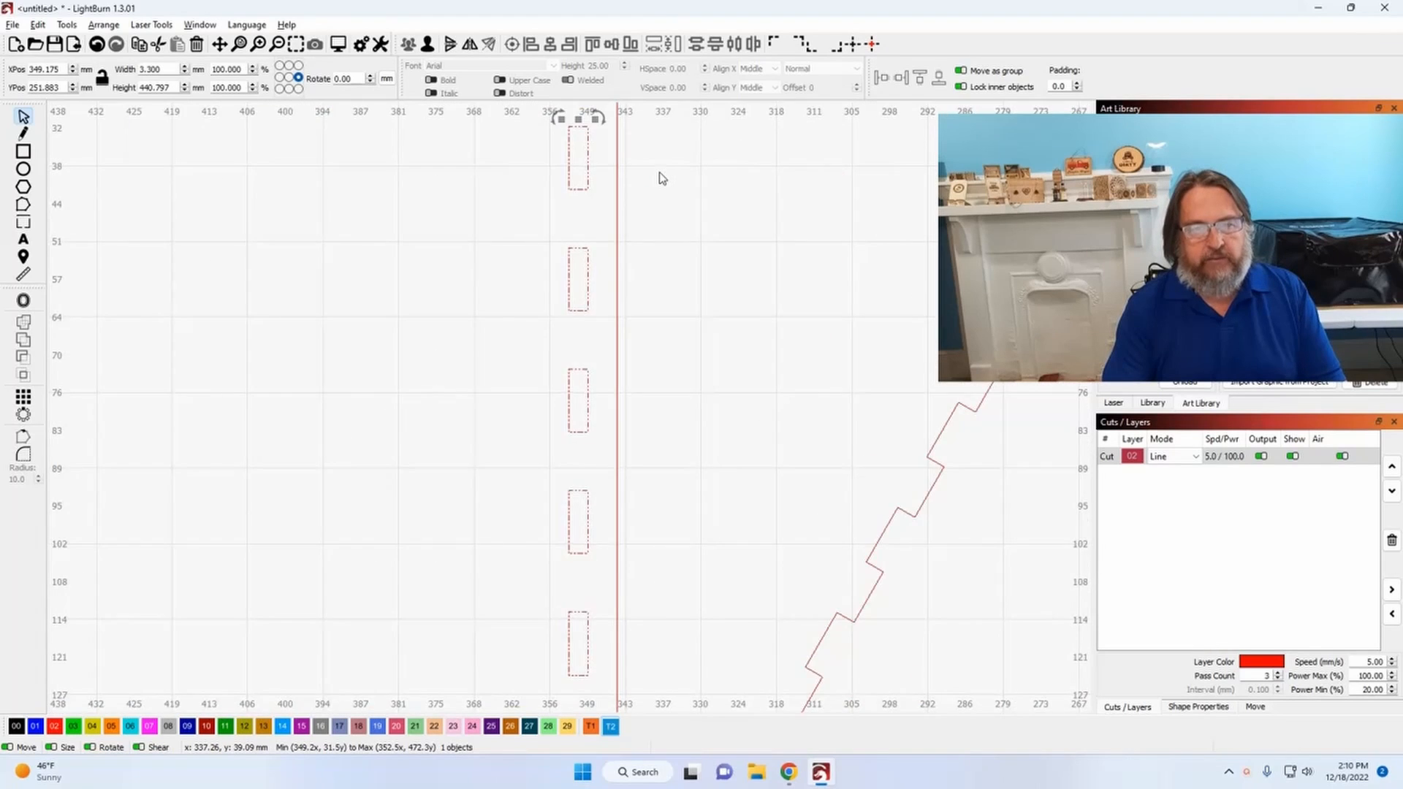
scroll(662, 178, up, 4)
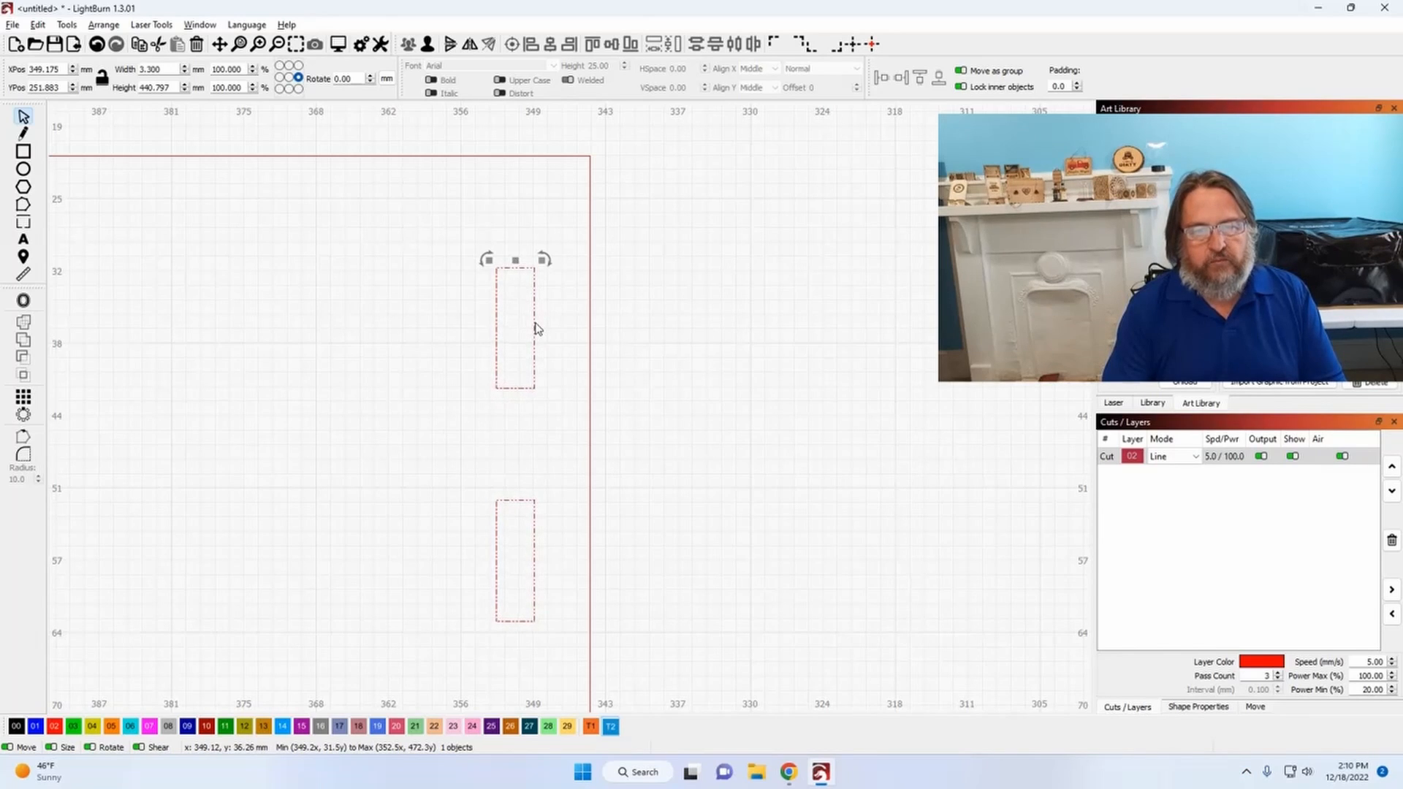
drag(535, 328, 571, 326)
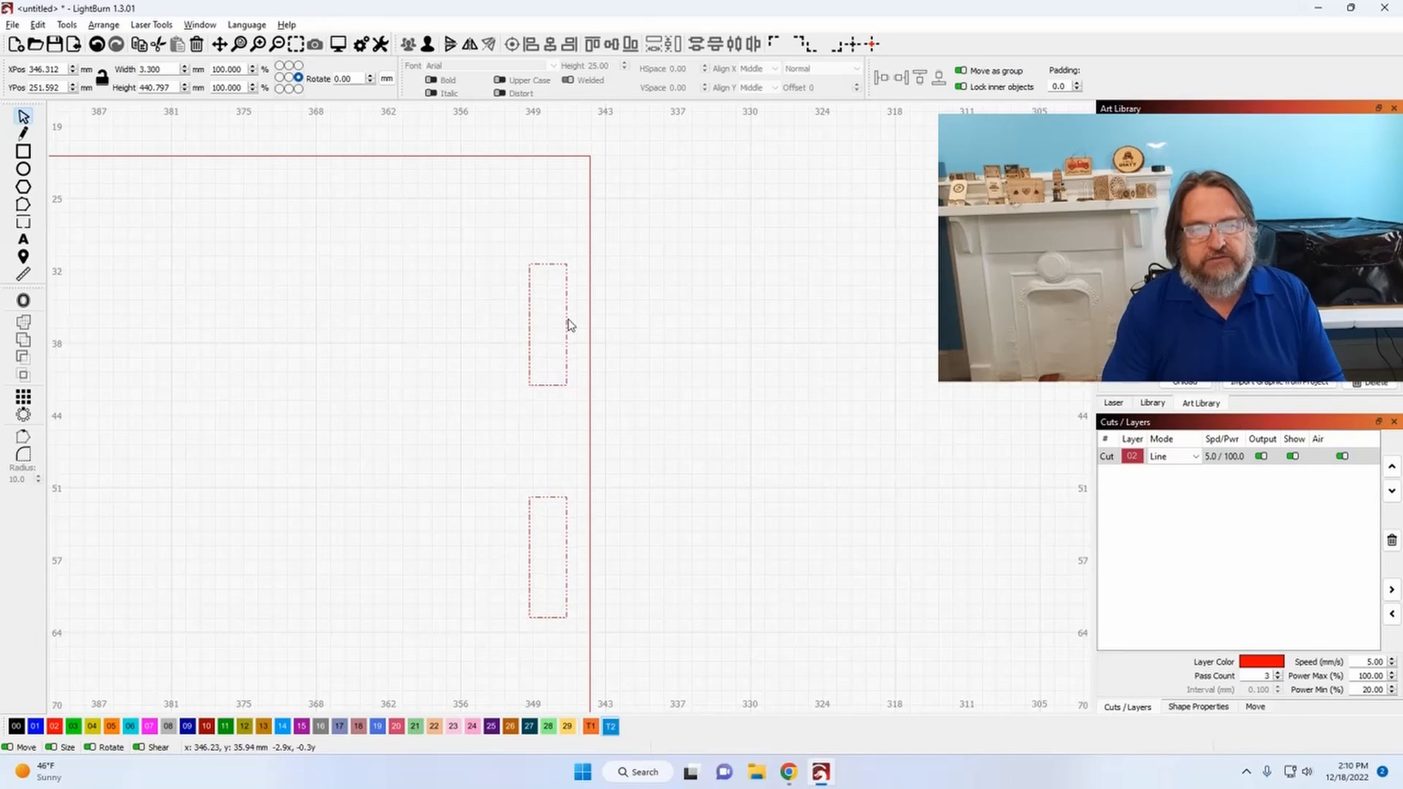
scroll(571, 326, down, 5)
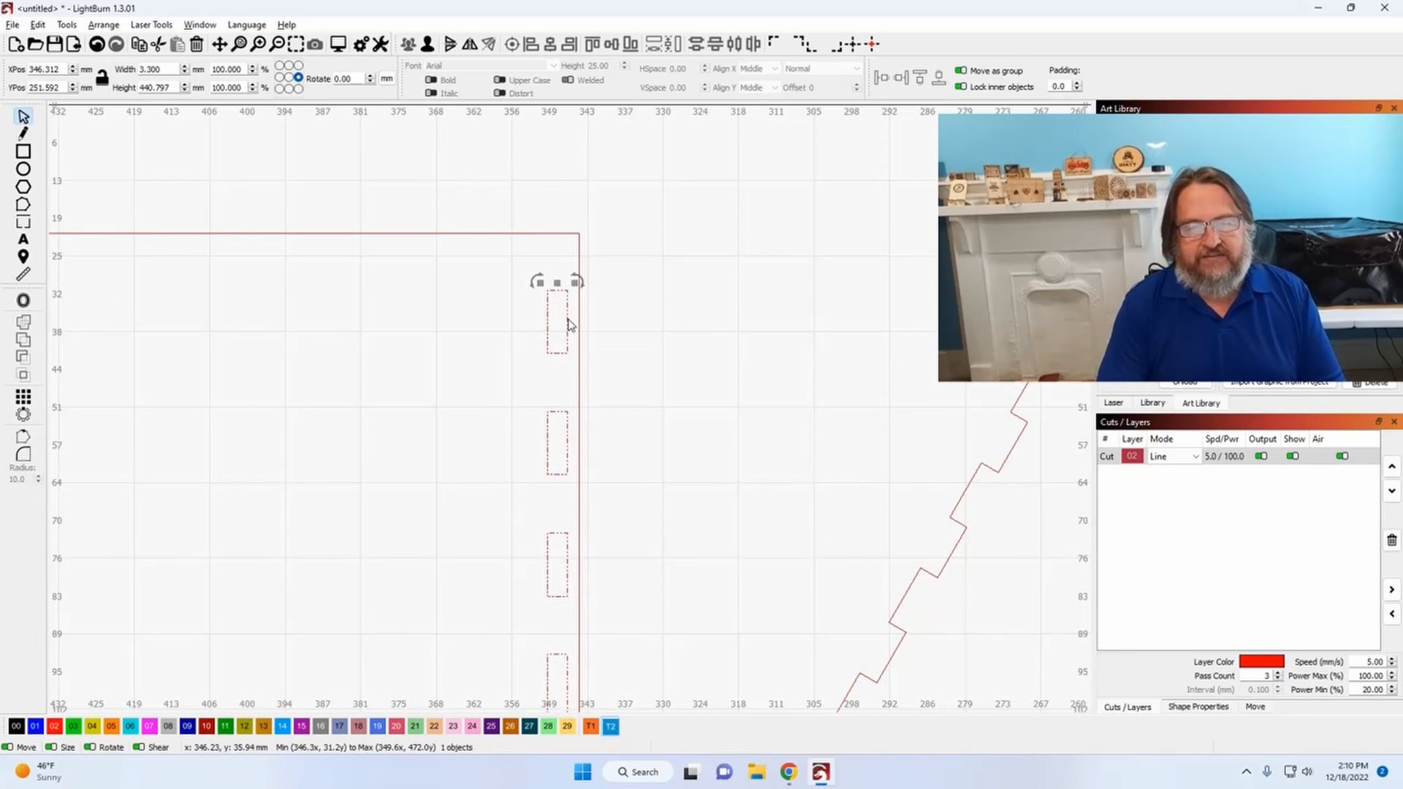
scroll(570, 326, down, 1)
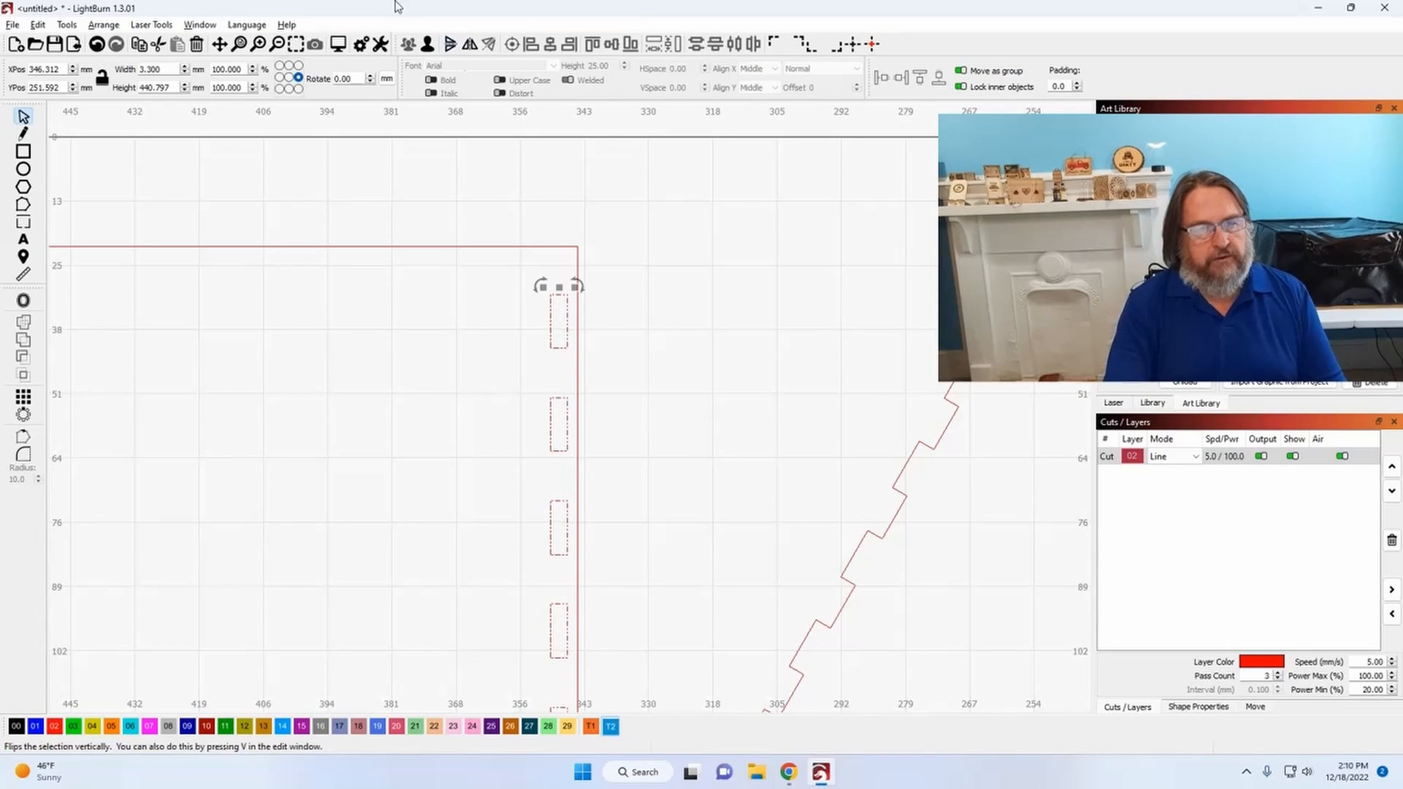
click(67, 25)
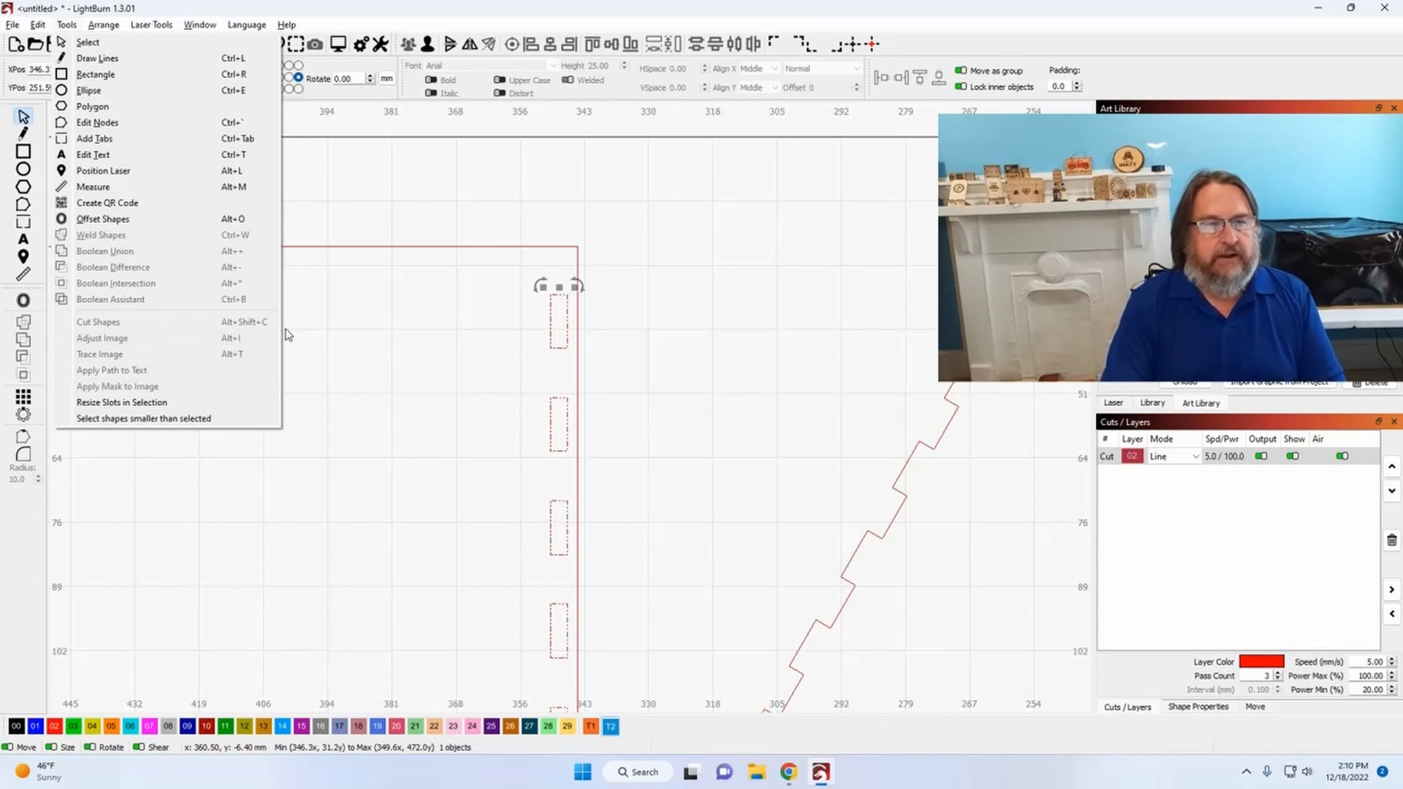
click(340, 217)
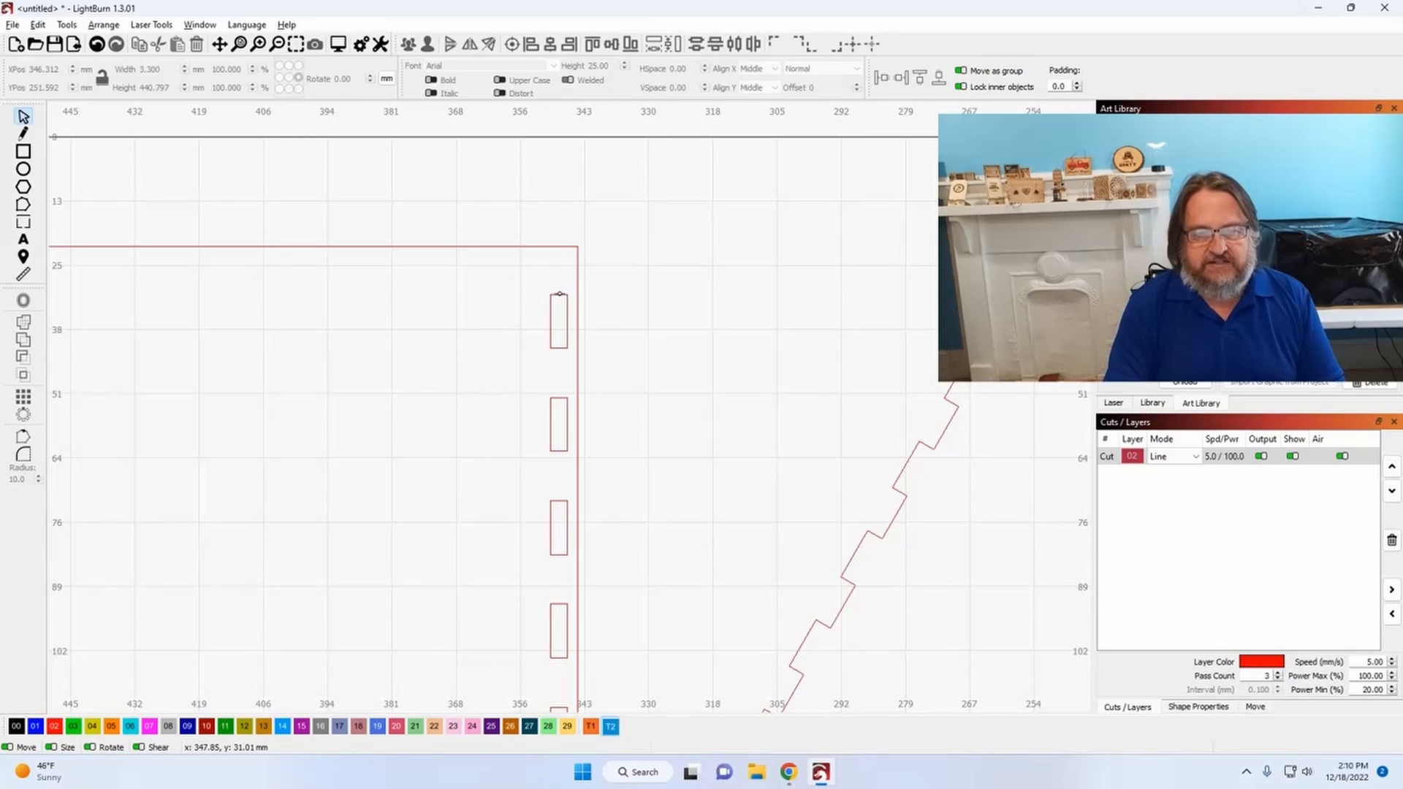
Step: Try a 10 mm width for the right slot column anchored at its centre, and undo the resize
click(560, 294)
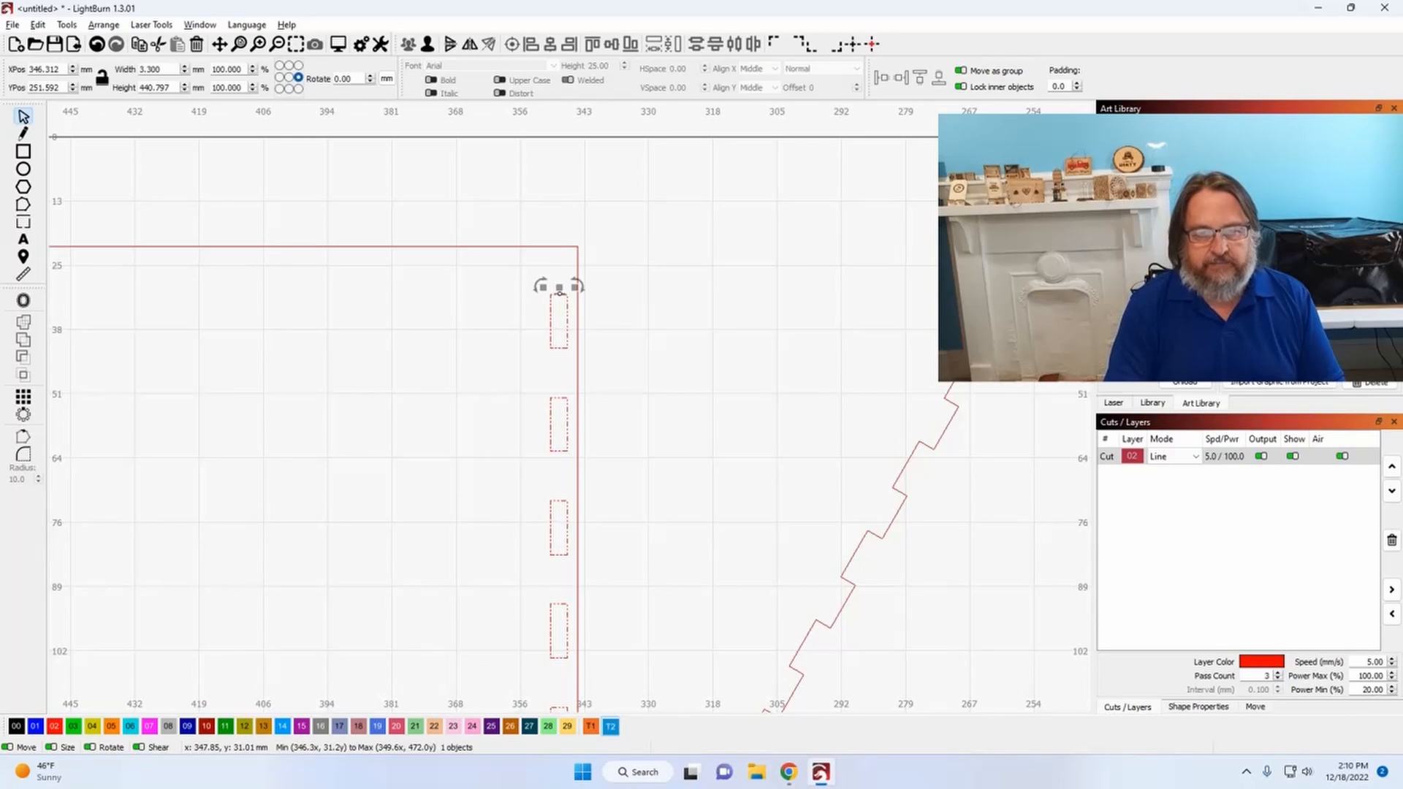
click(289, 77)
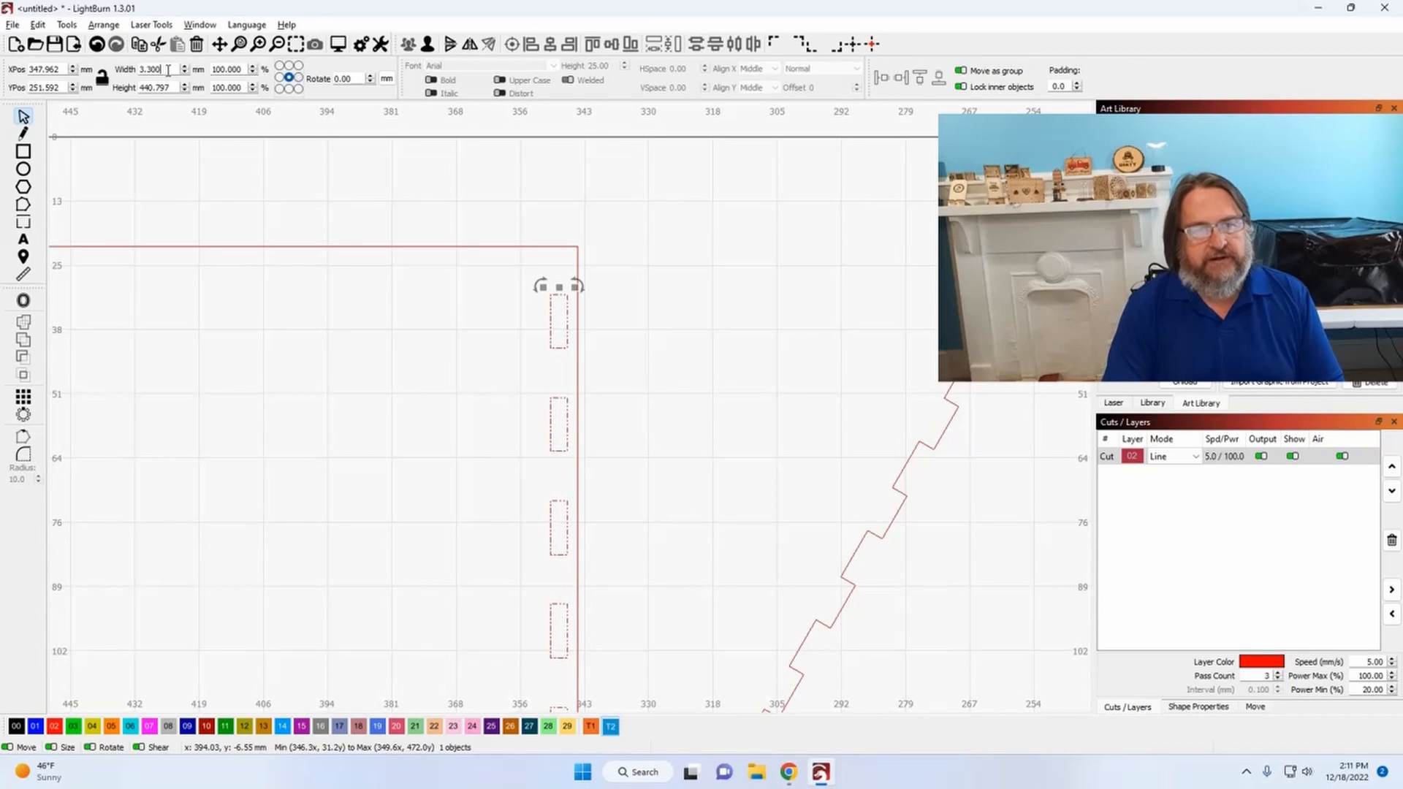
drag(168, 70, 113, 68)
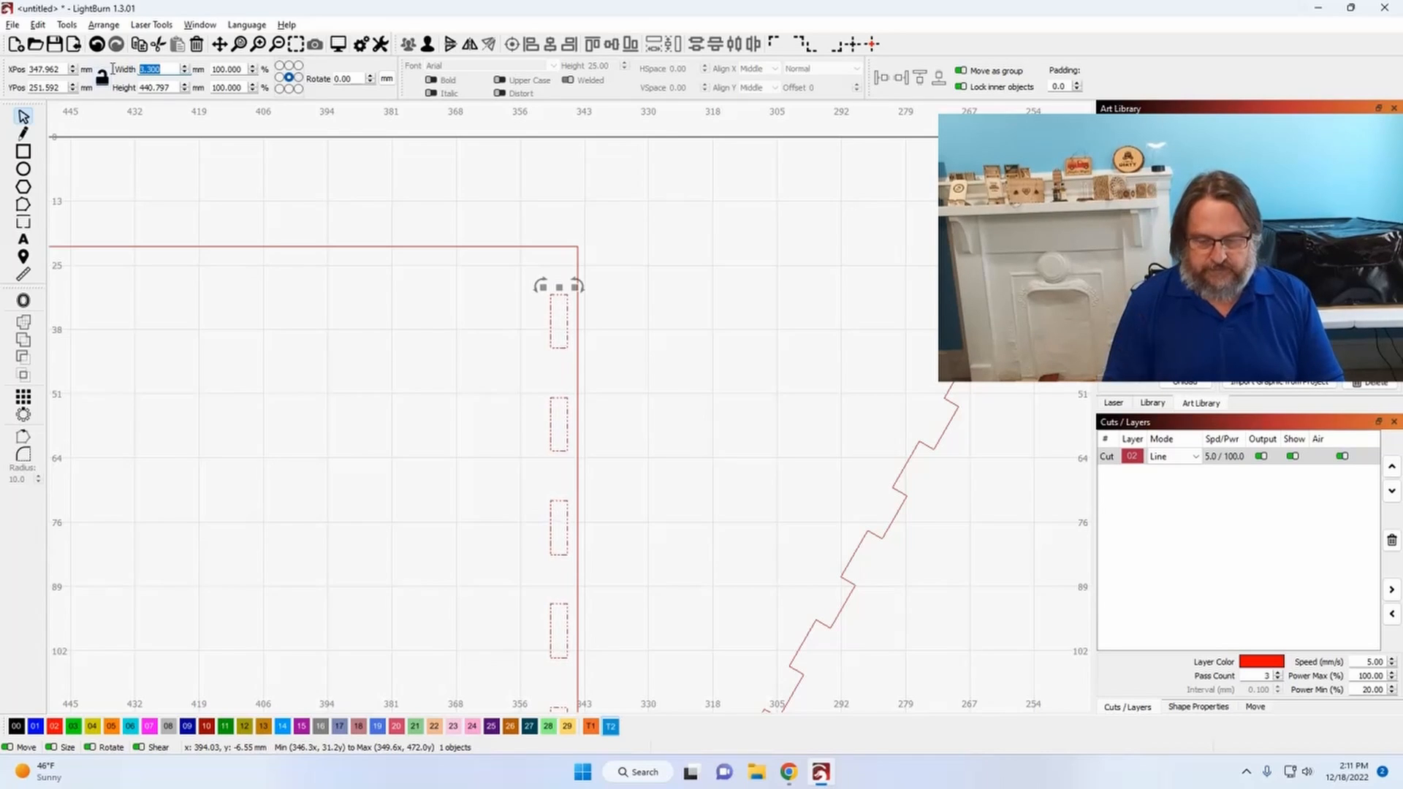
text(10)
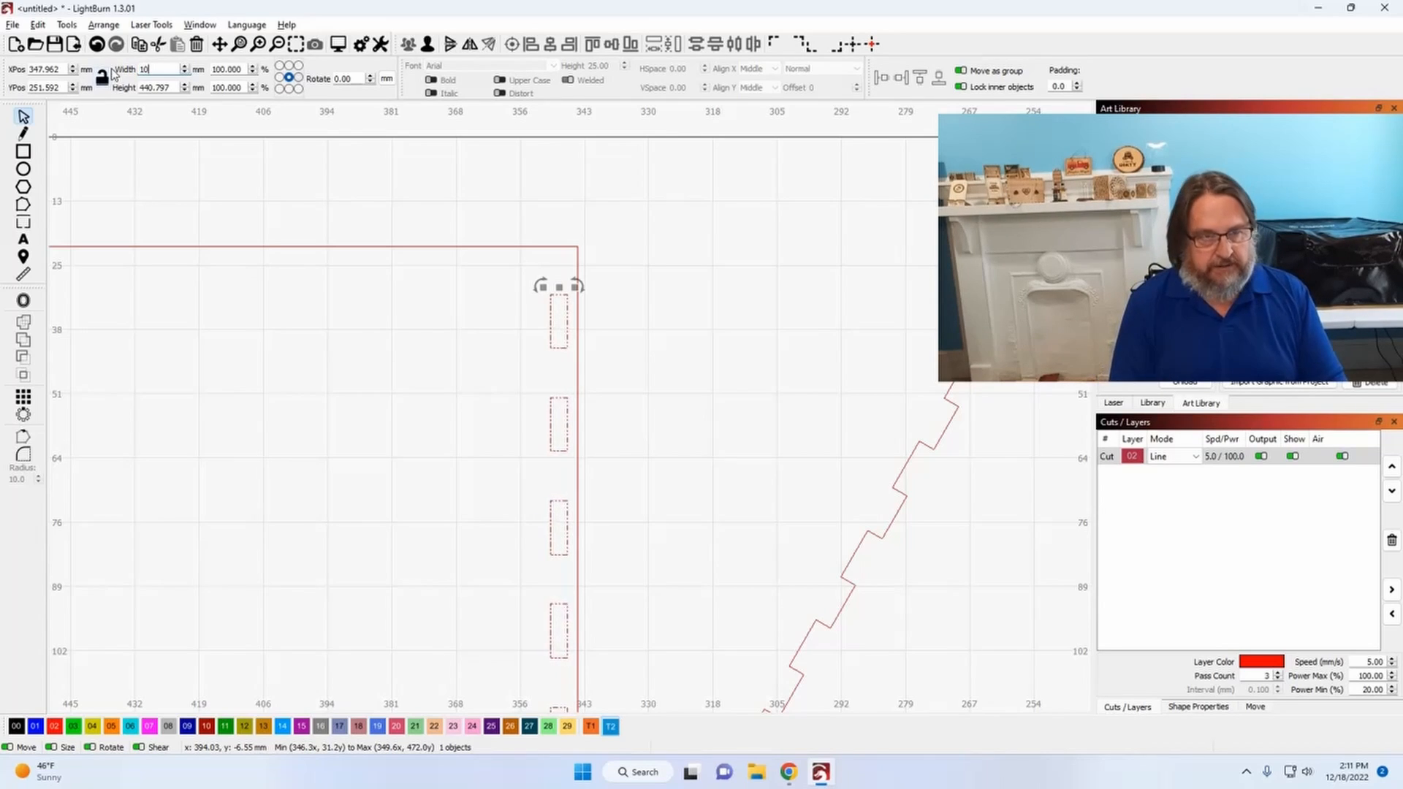
key(Tab)
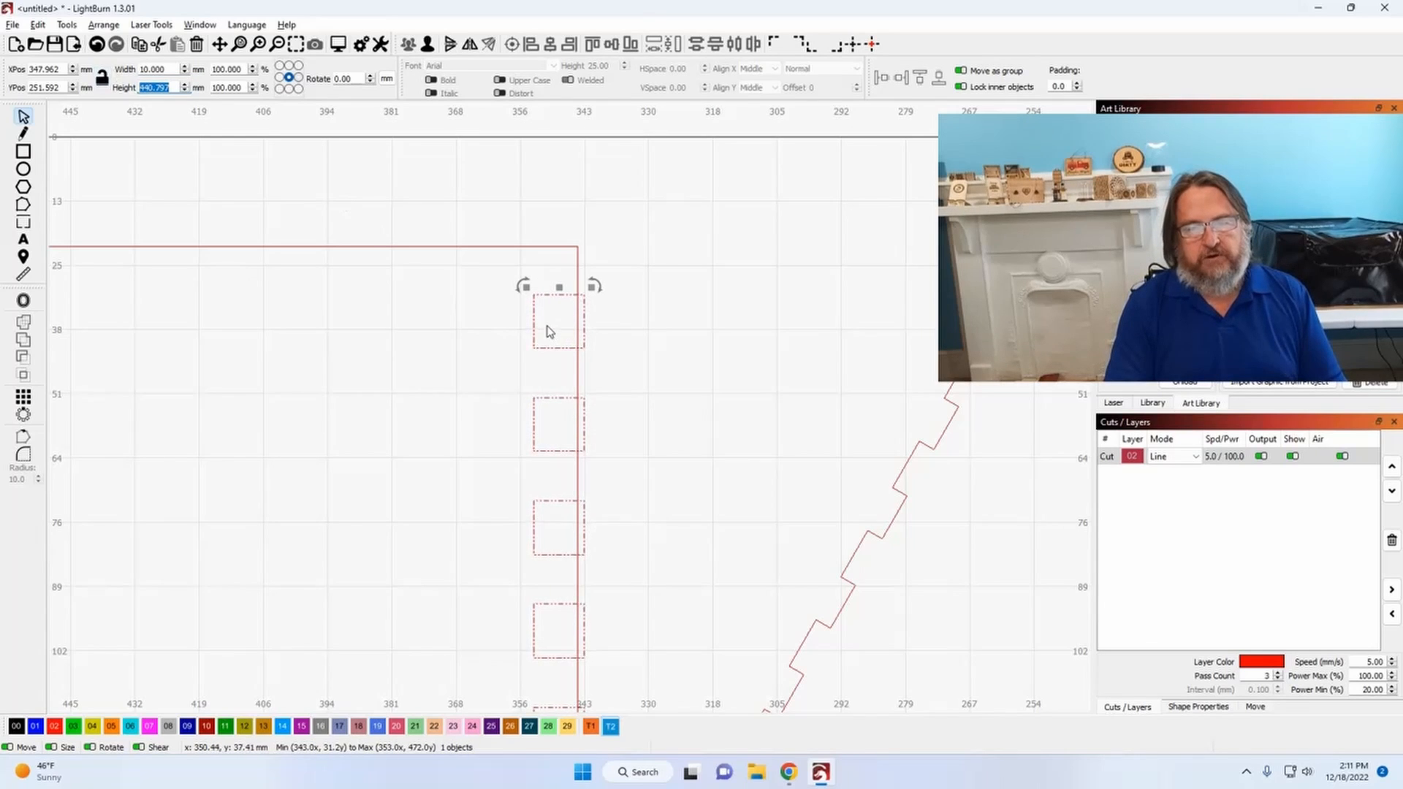
scroll(548, 328, up, 5)
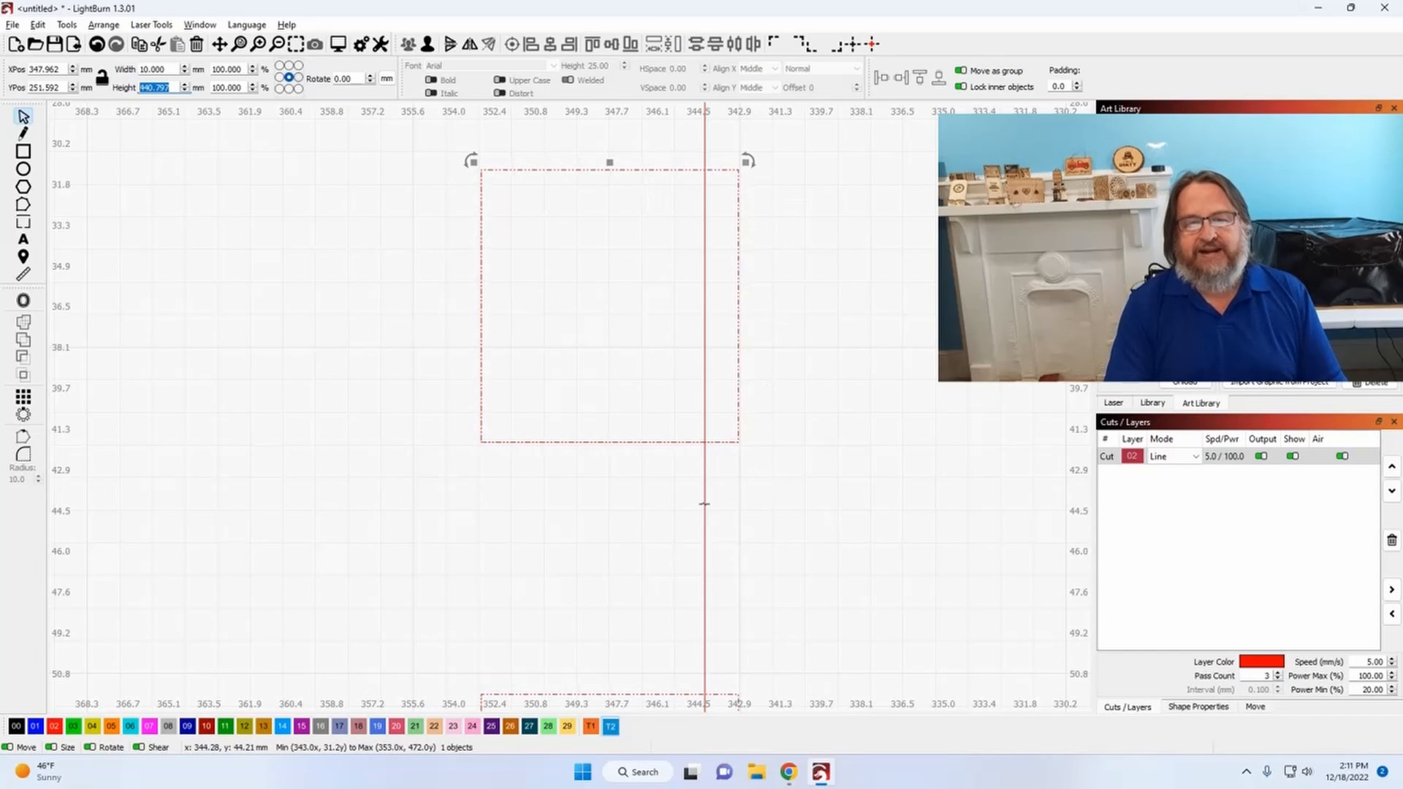
scroll(705, 501, down, 2)
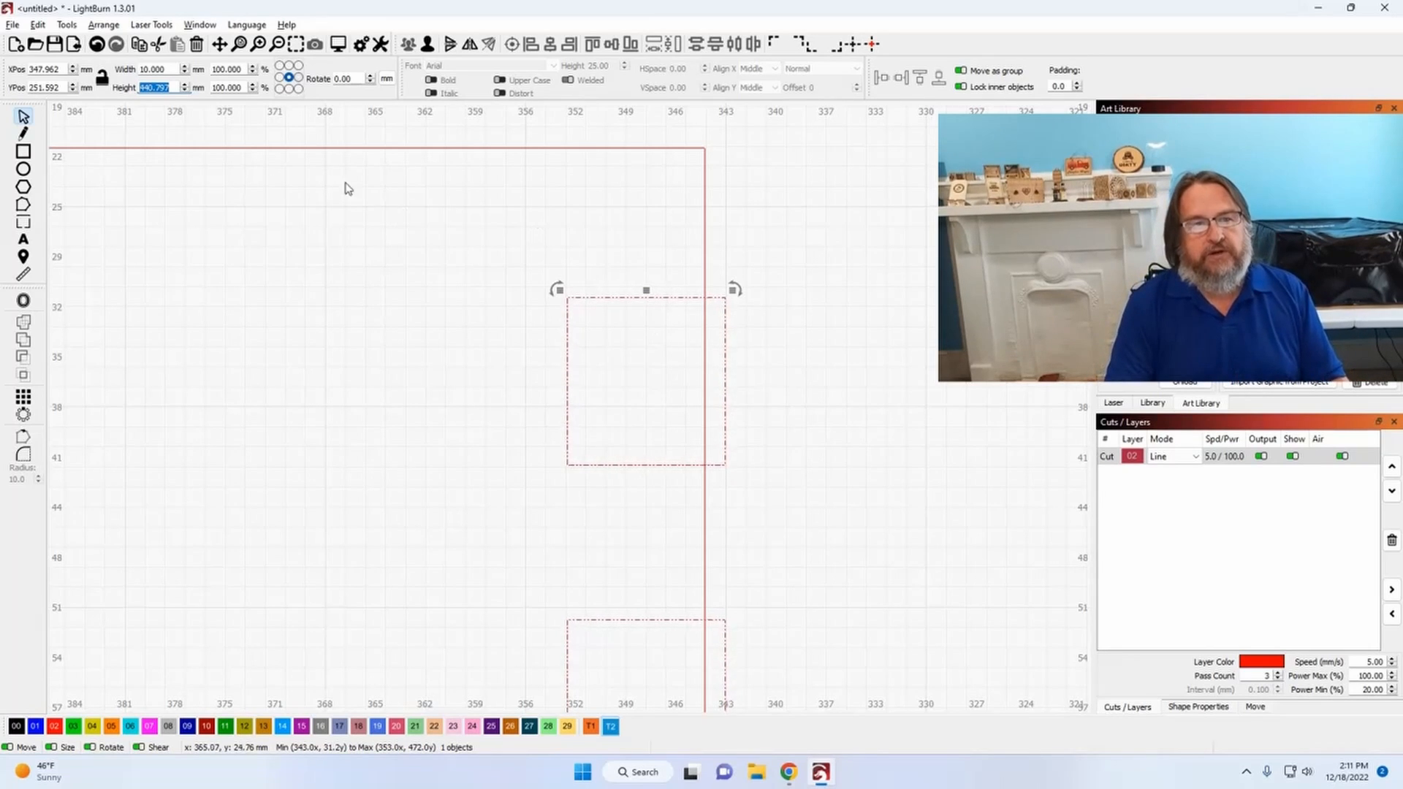
click(100, 50)
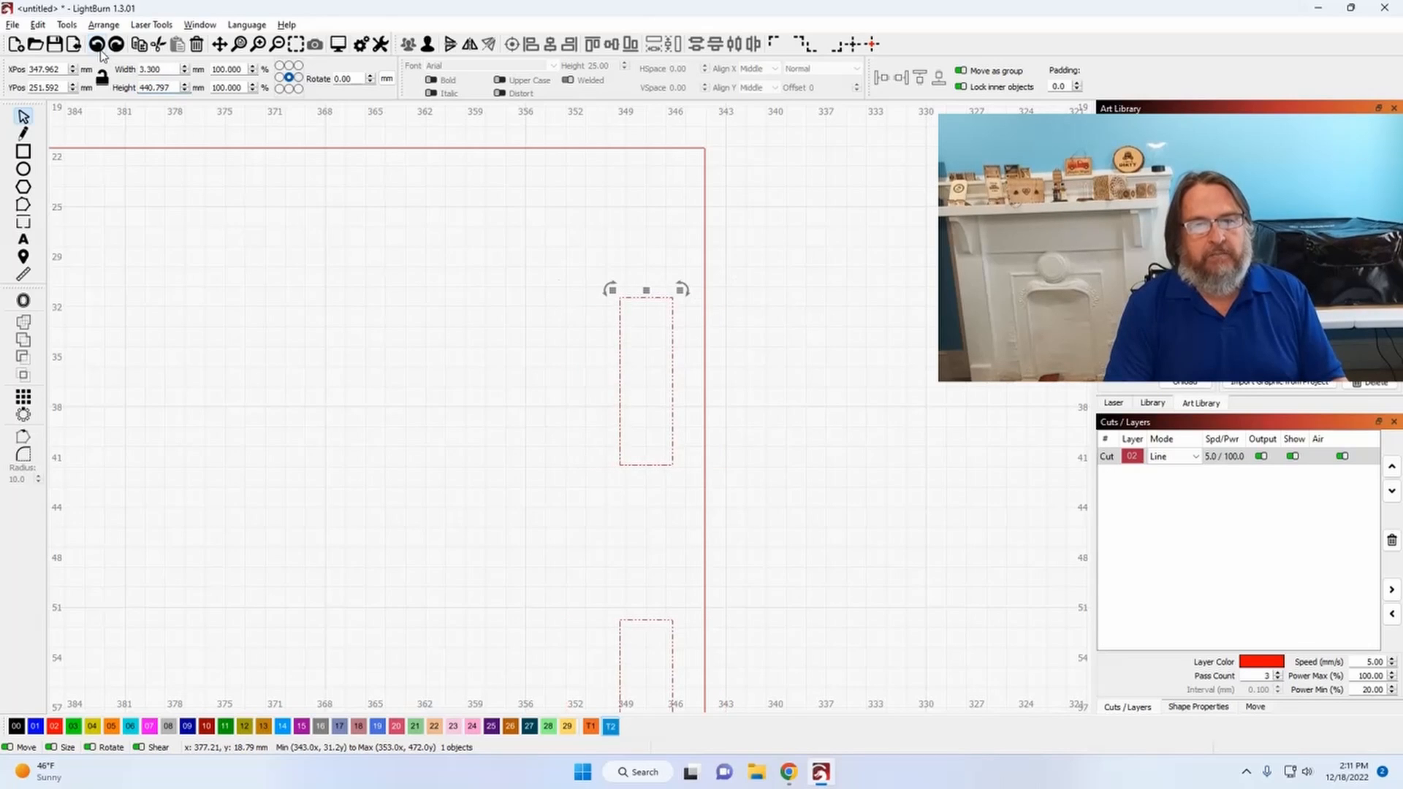
click(100, 51)
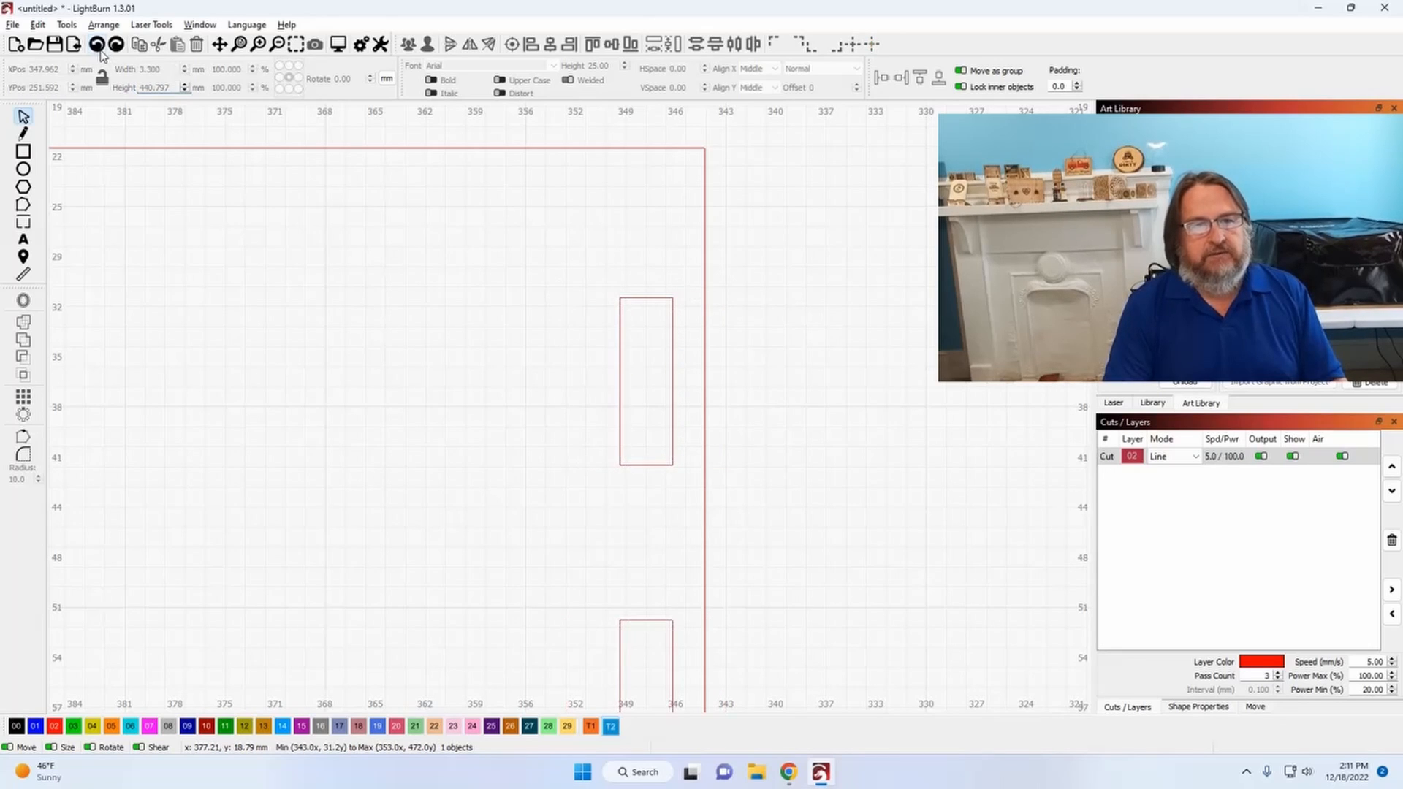
Step: Set the right slot column's width to 10 mm, anchored at its middle-right point
click(640, 298)
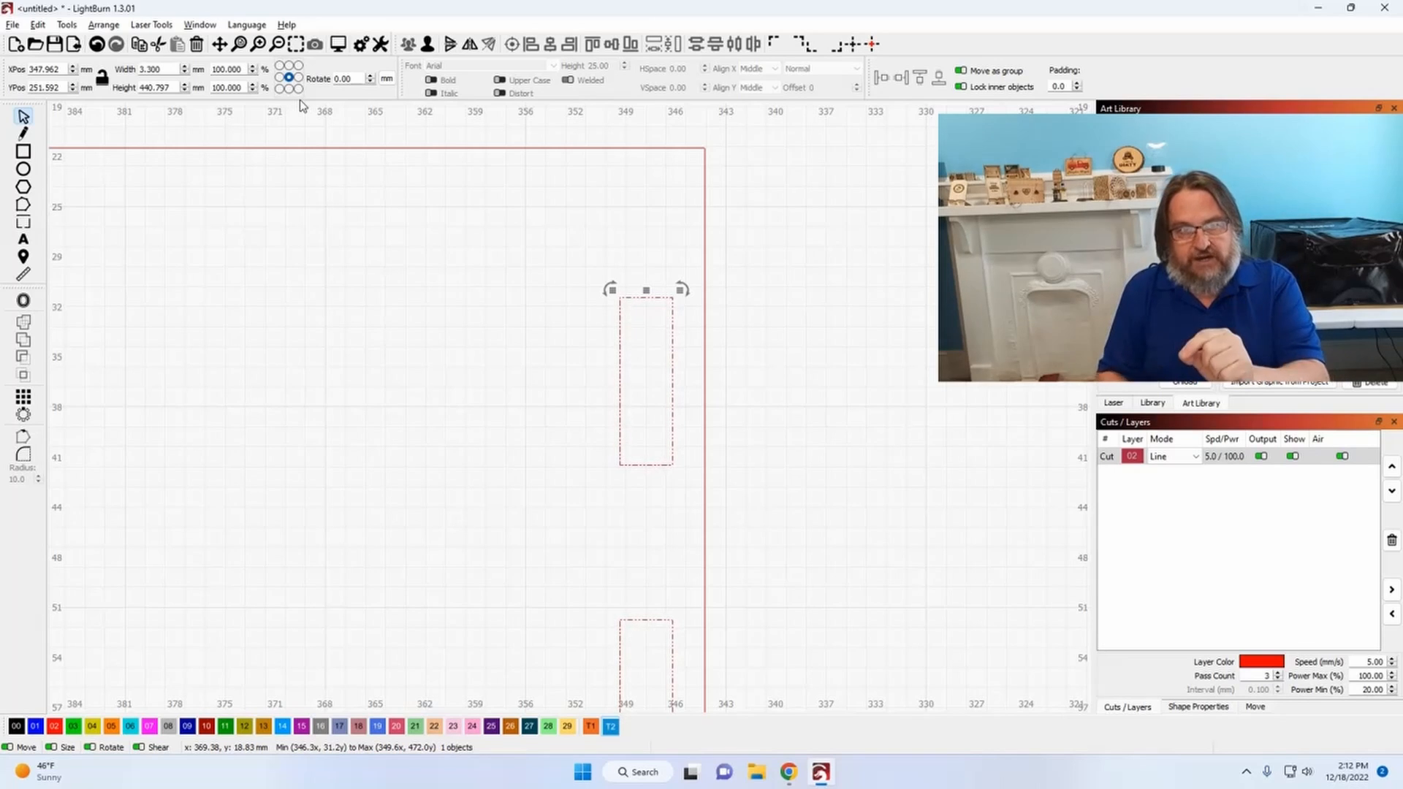
click(299, 66)
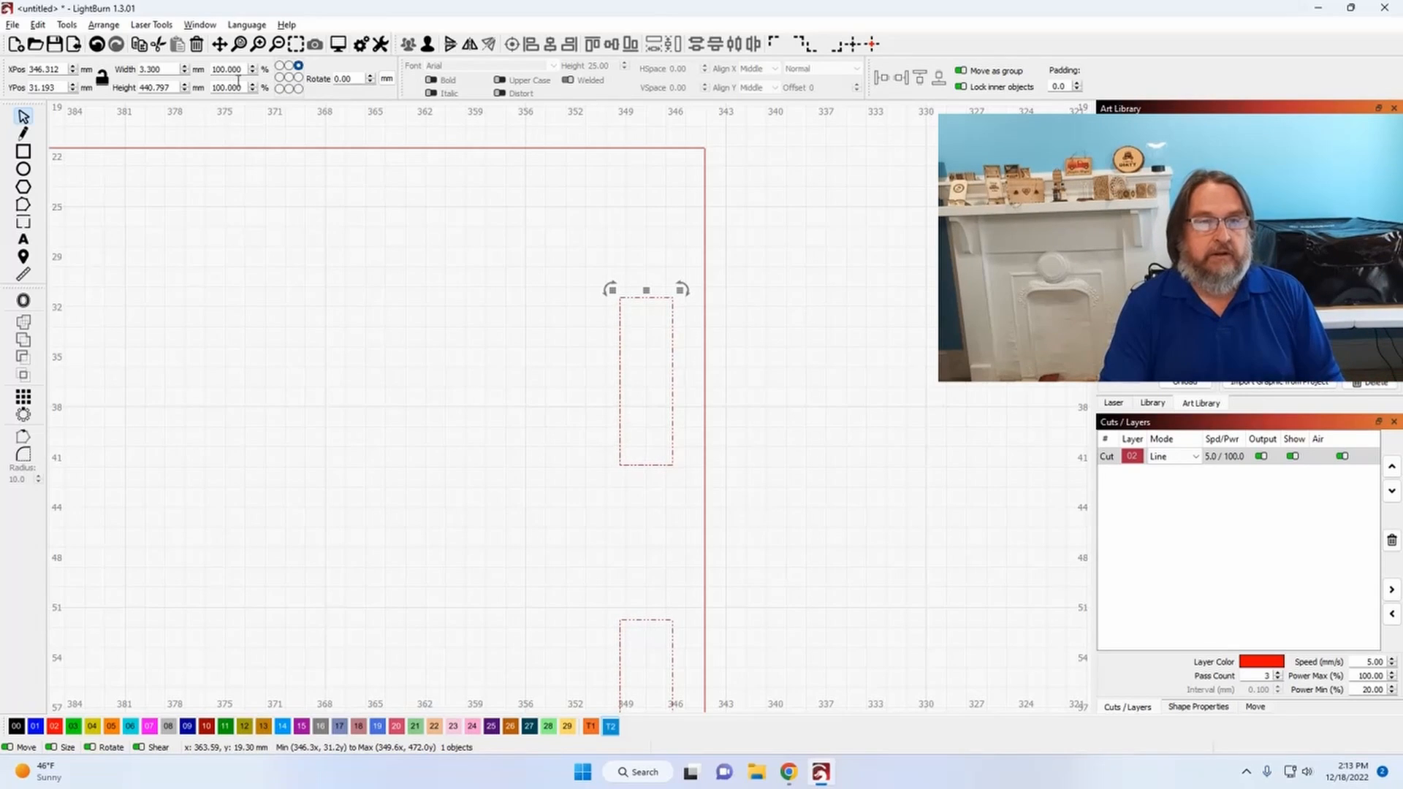
click(298, 78)
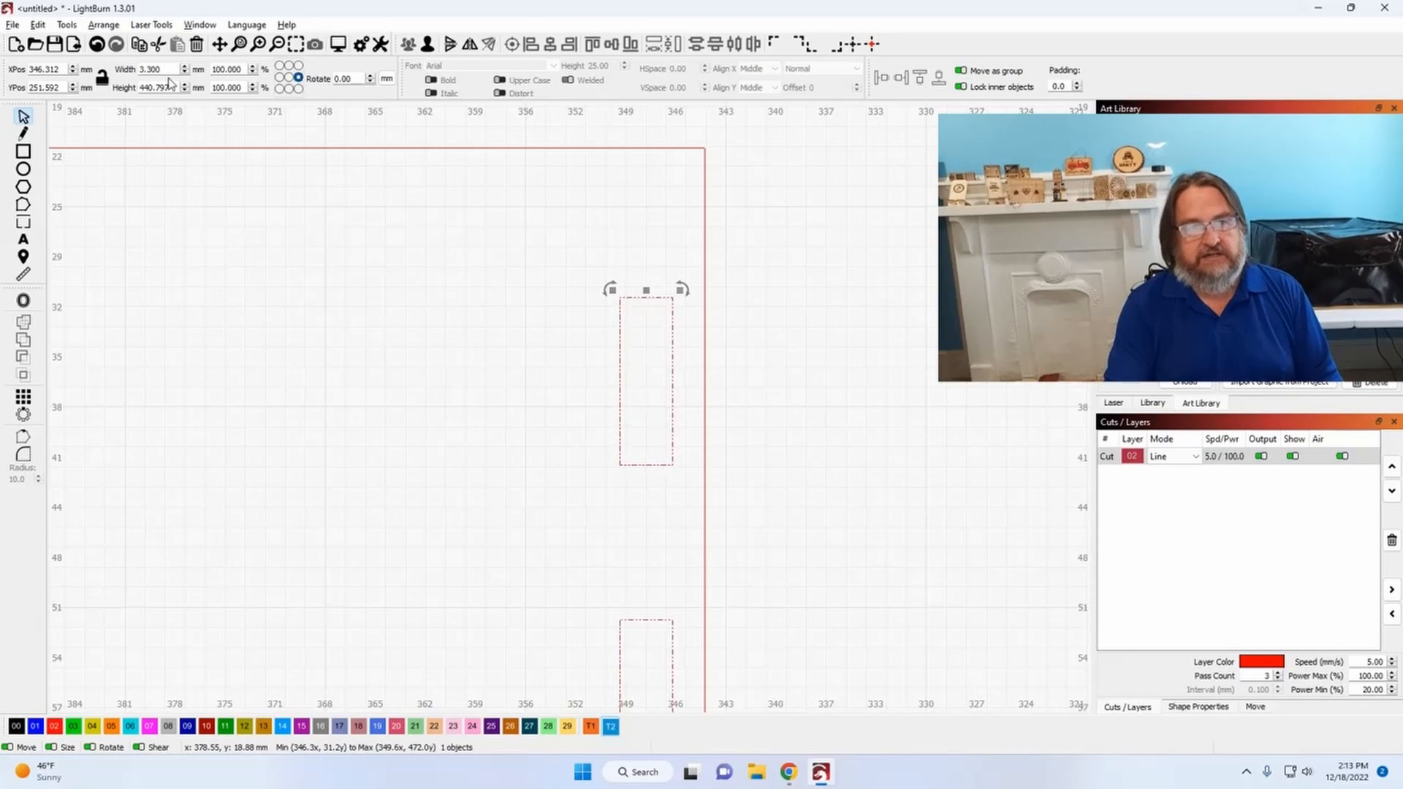
drag(168, 73, 112, 63)
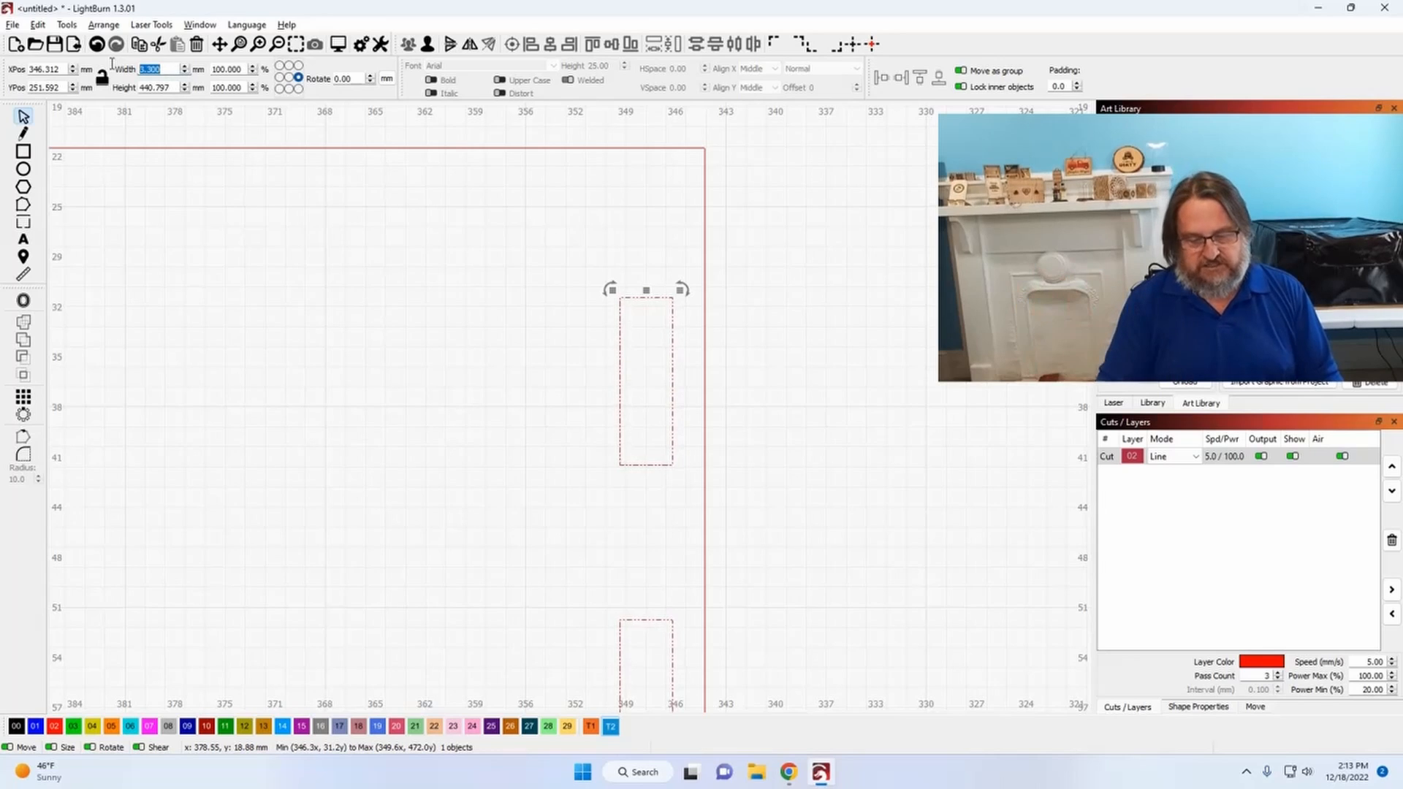
text(10)
key(Tab)
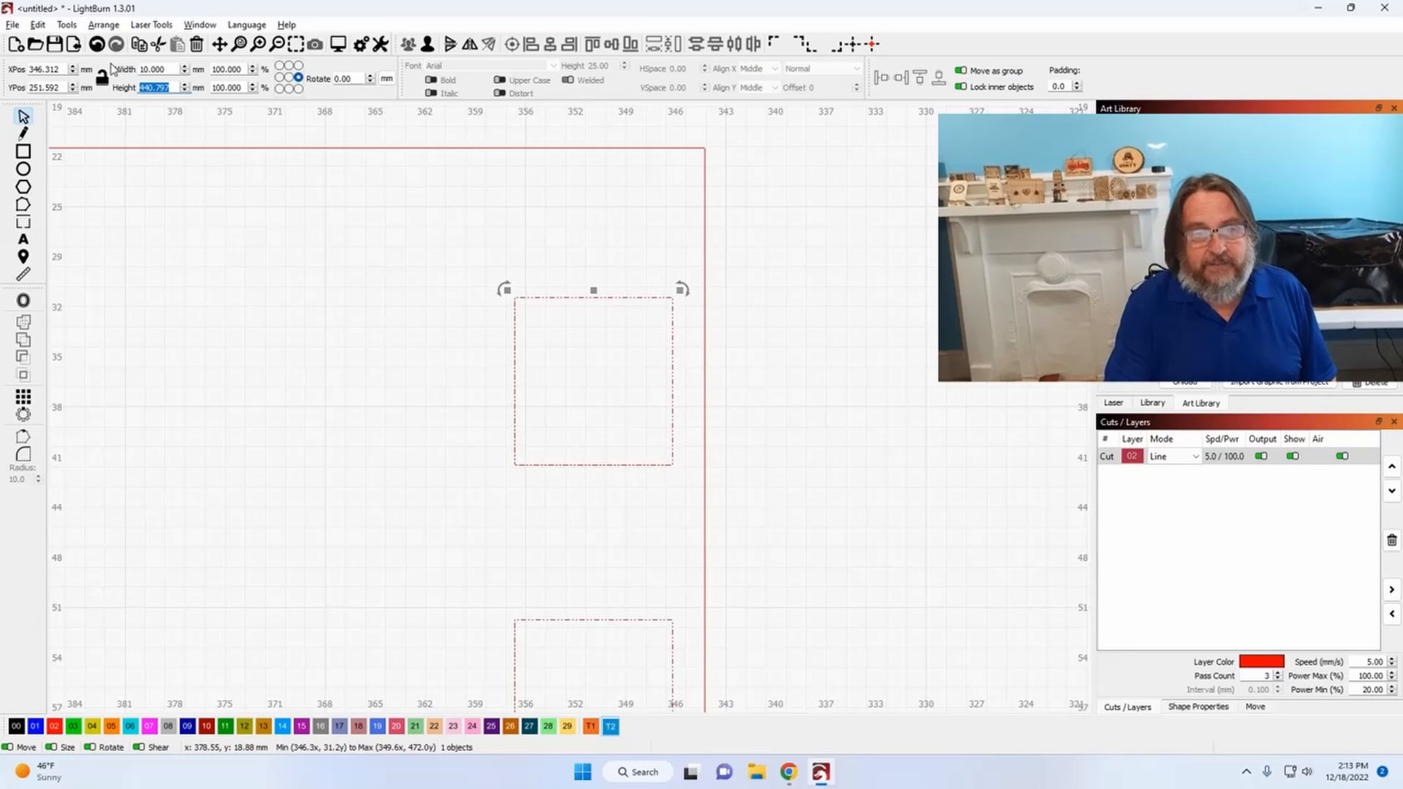
Step: Move the left slot column about 1.8 mm toward the panel's left edge and about 1.5 mm up
scroll(285, 220, down, 5)
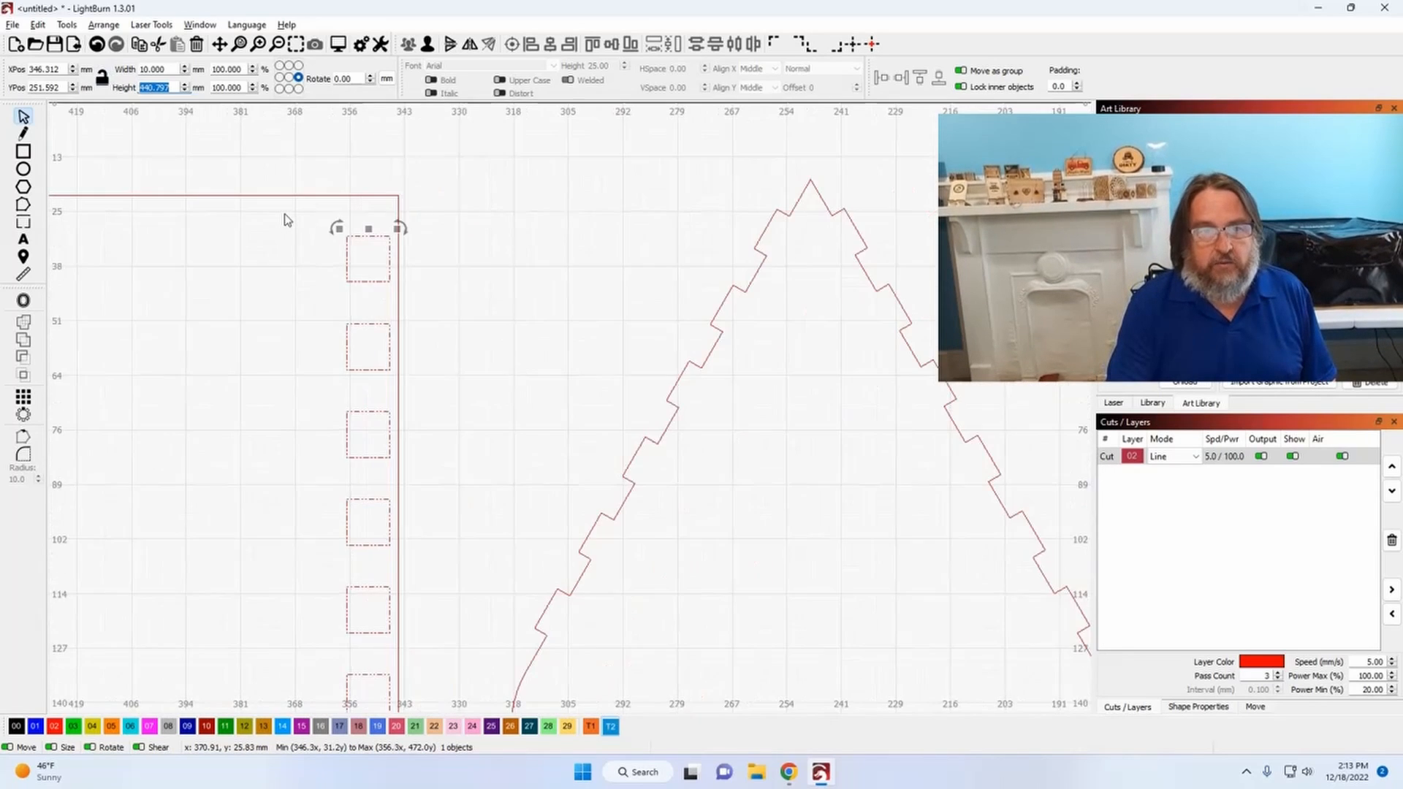
drag(285, 219, 686, 222)
scroll(397, 282, down, 1)
drag(397, 282, 795, 320)
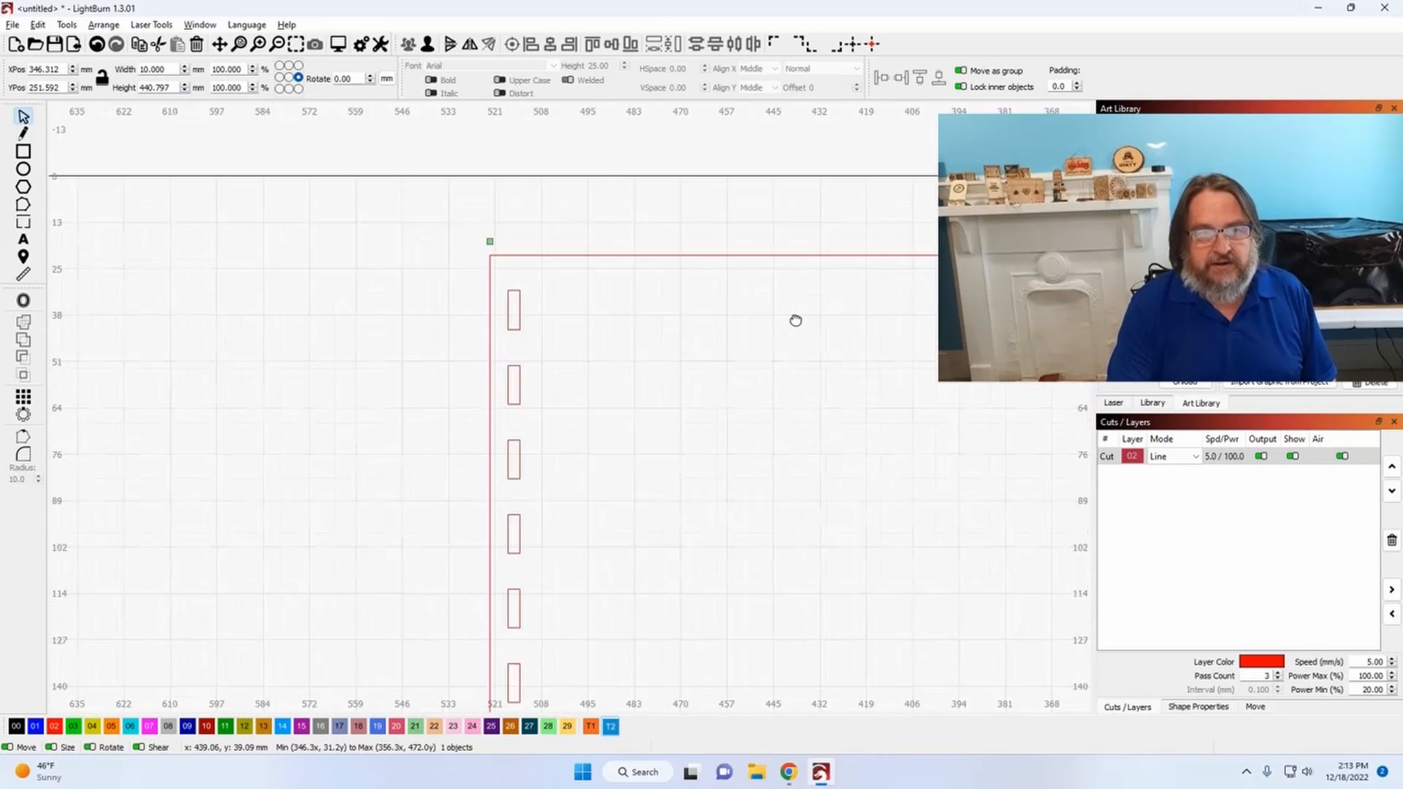
click(508, 312)
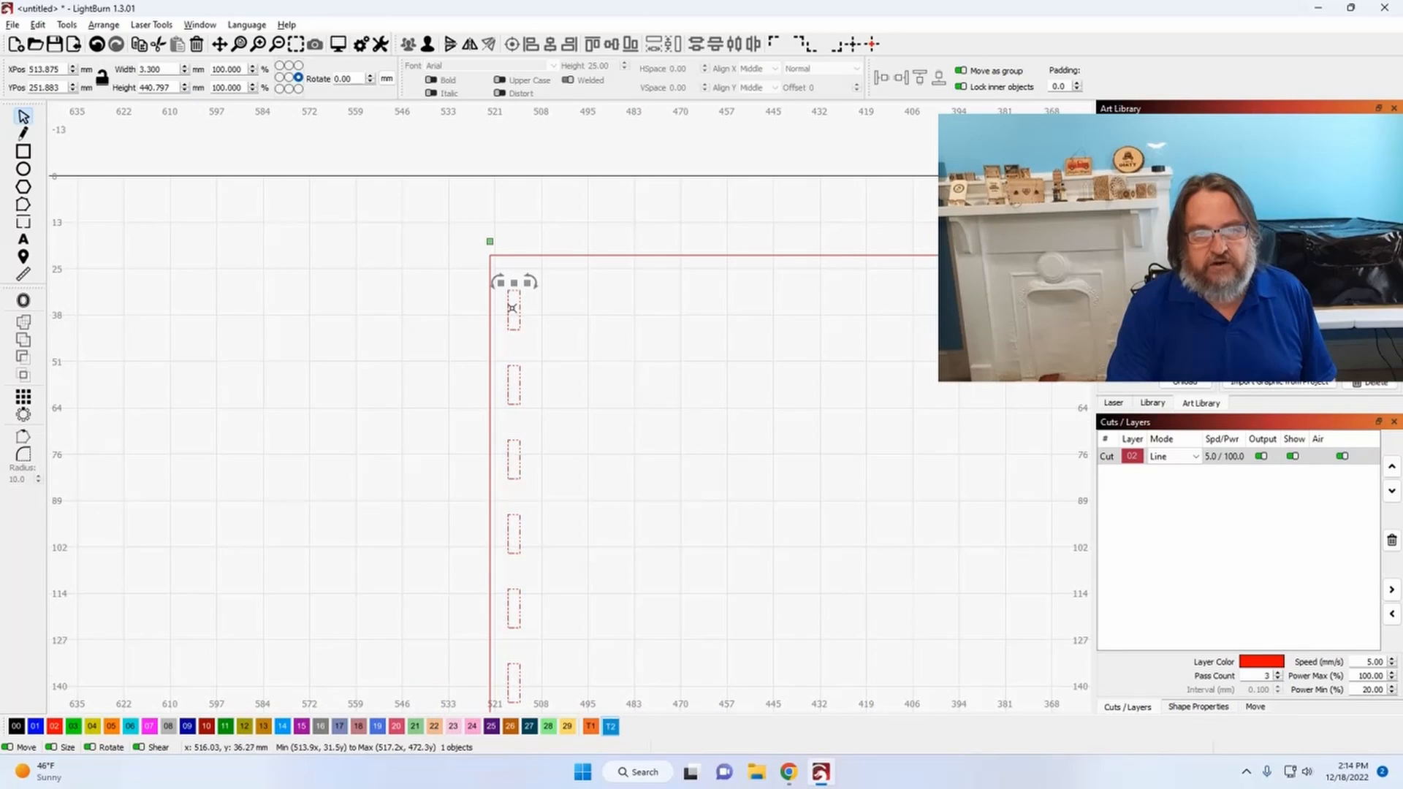
drag(507, 311, 503, 310)
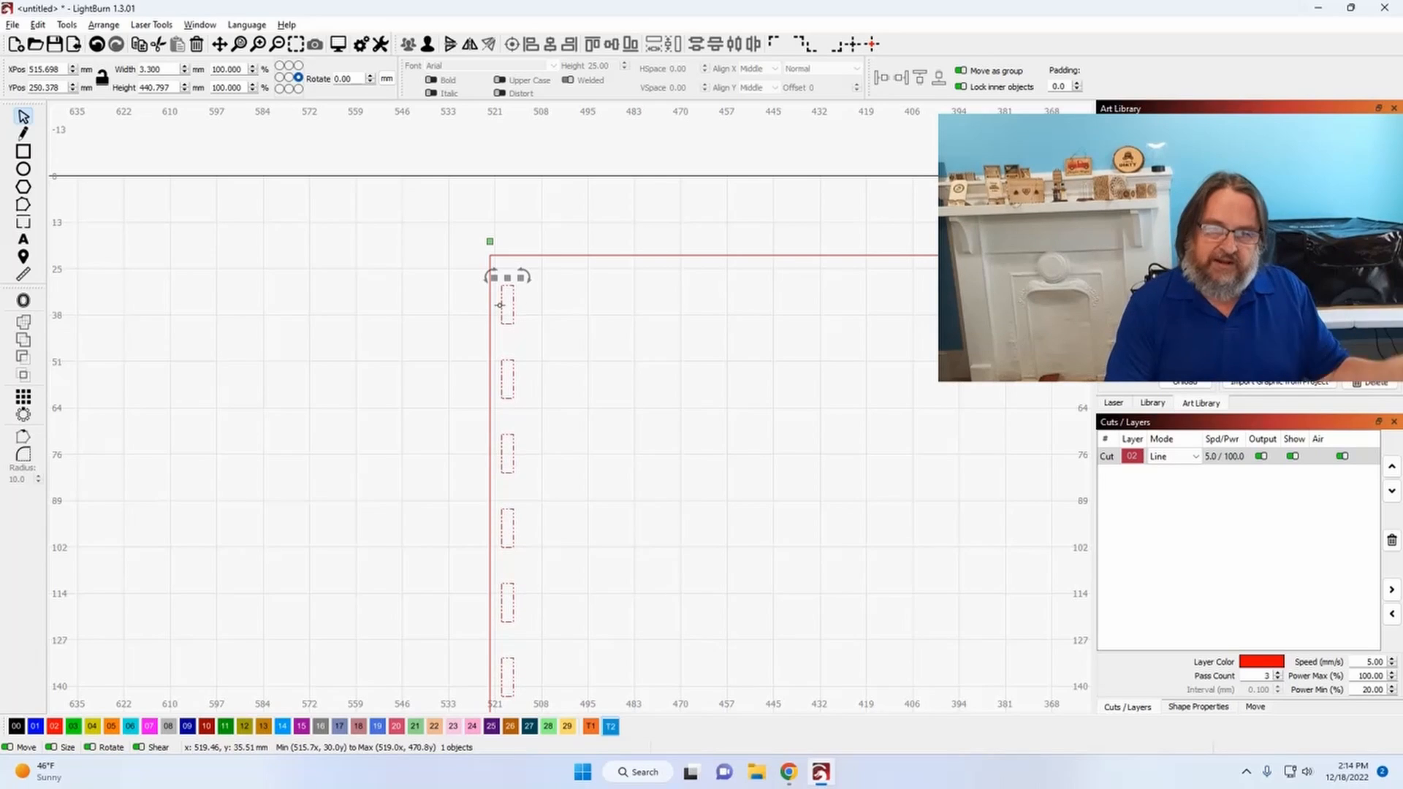
Step: Set the left slot column's width to 10 mm, anchored at its middle-left point
click(279, 77)
drag(176, 69, 71, 55)
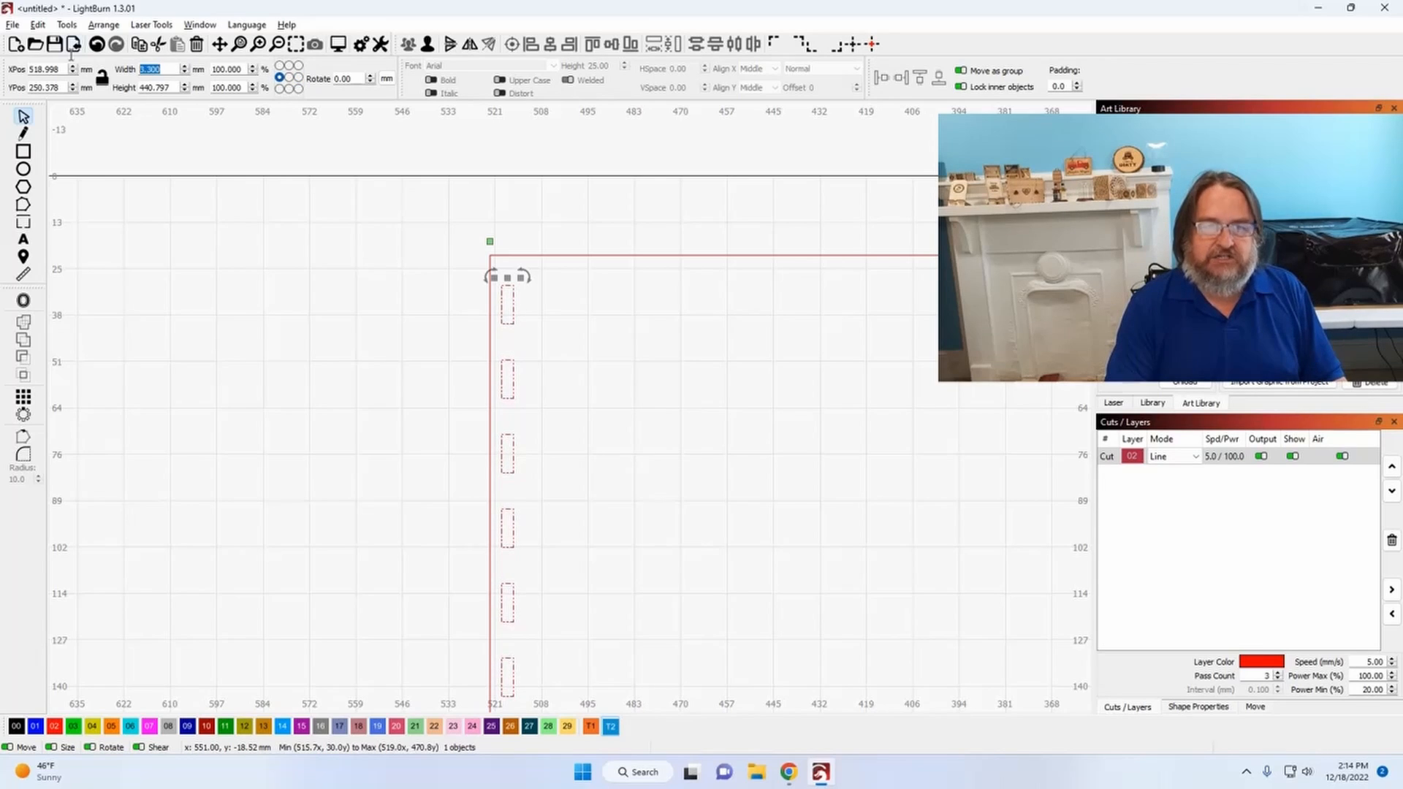
text(10)
key(Tab)
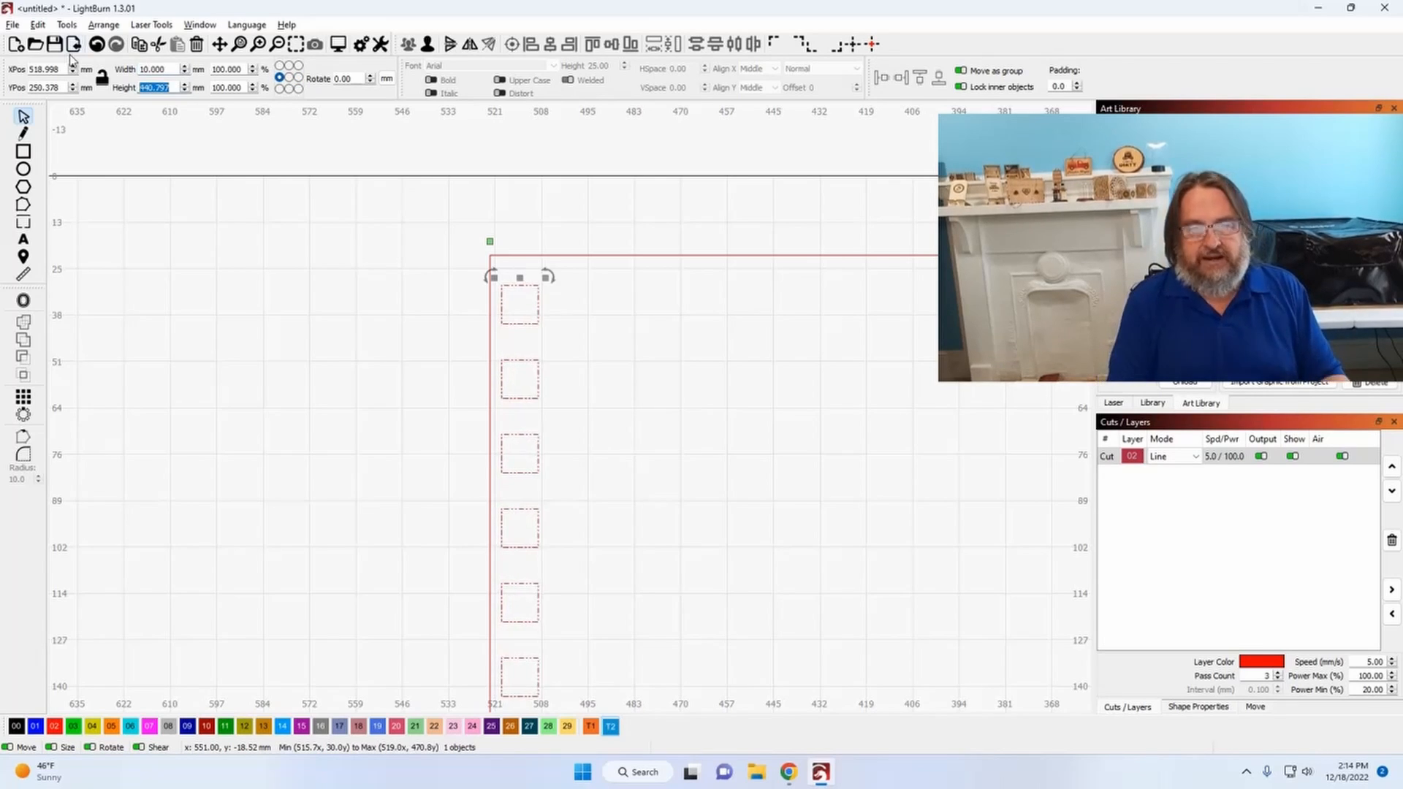